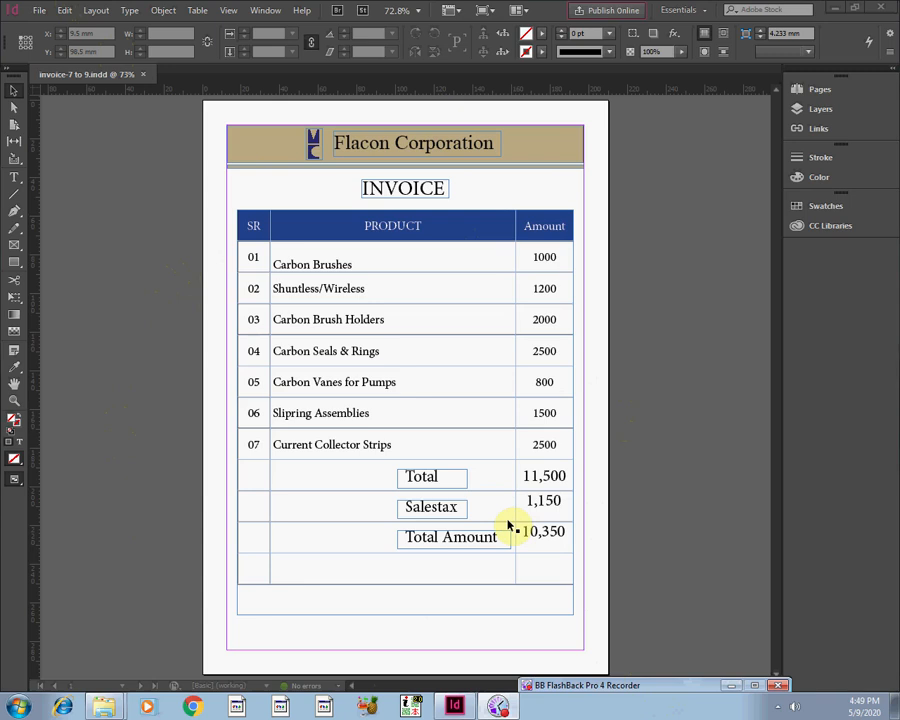
Shorten the invoice table's text frame to a height of 207.5 mm and show the page in preview mode without guides or frame edges.
left_click(430, 616)
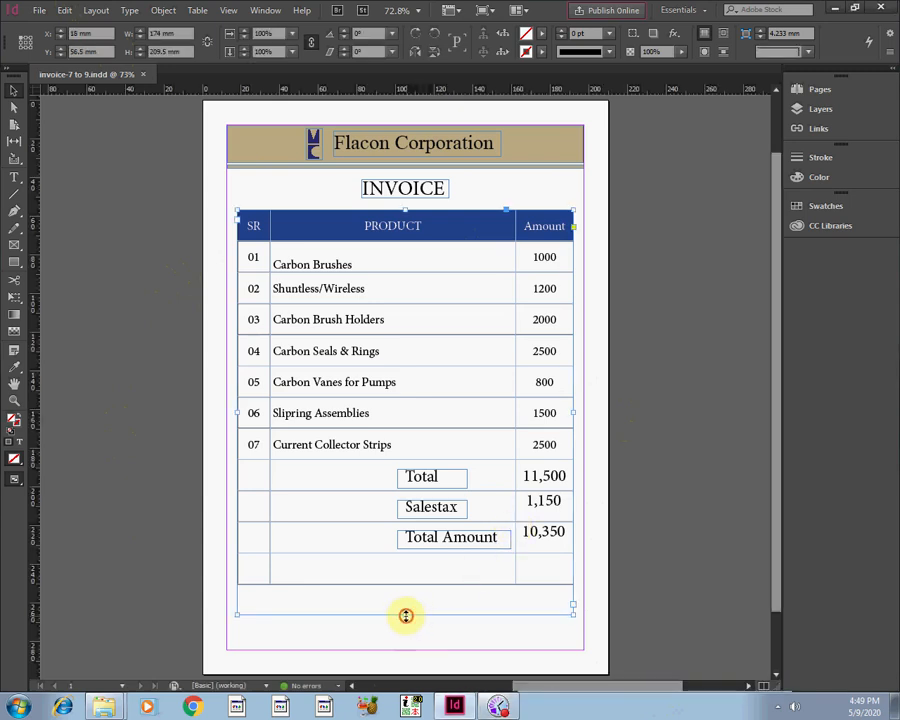
mouse_move(408, 615)
left_mouse_down()
mouse_move(412, 584)
mouse_move(404, 586)
mouse_move(407, 609)
left_mouse_up()
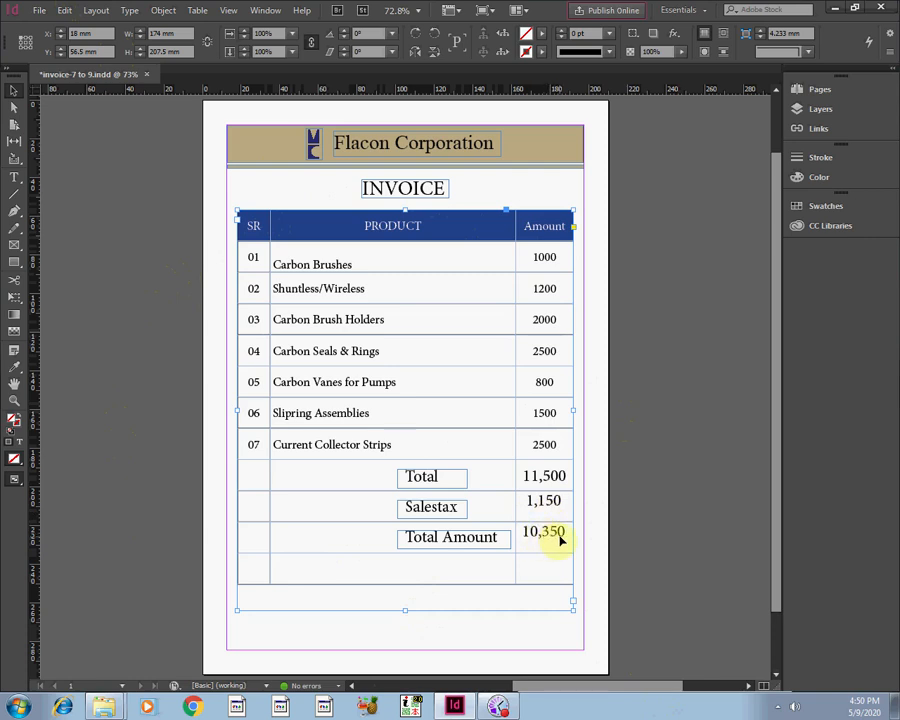
left_click(605, 464)
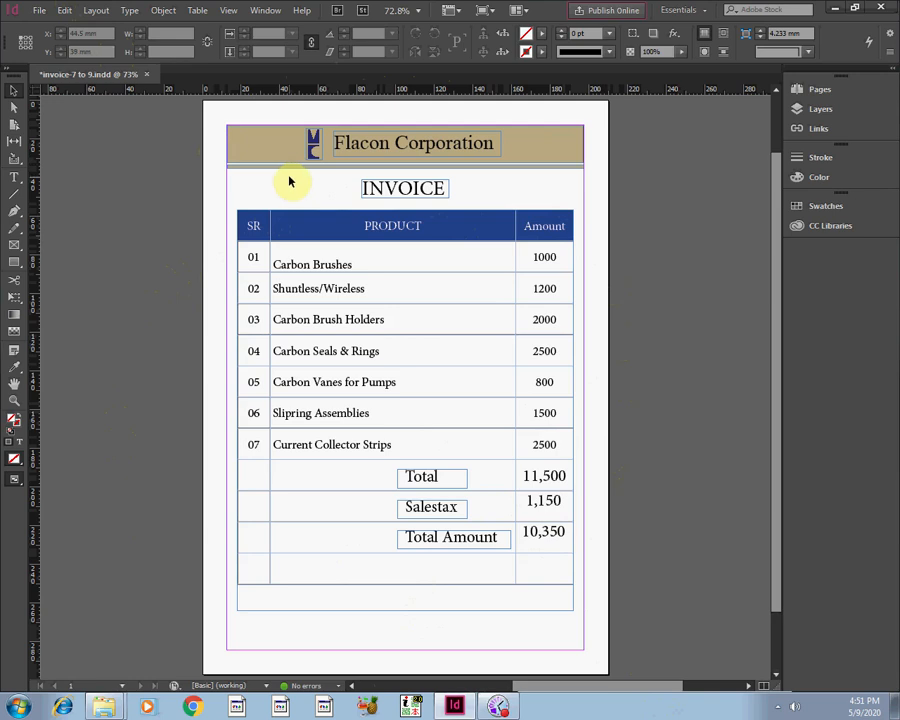
key("w")
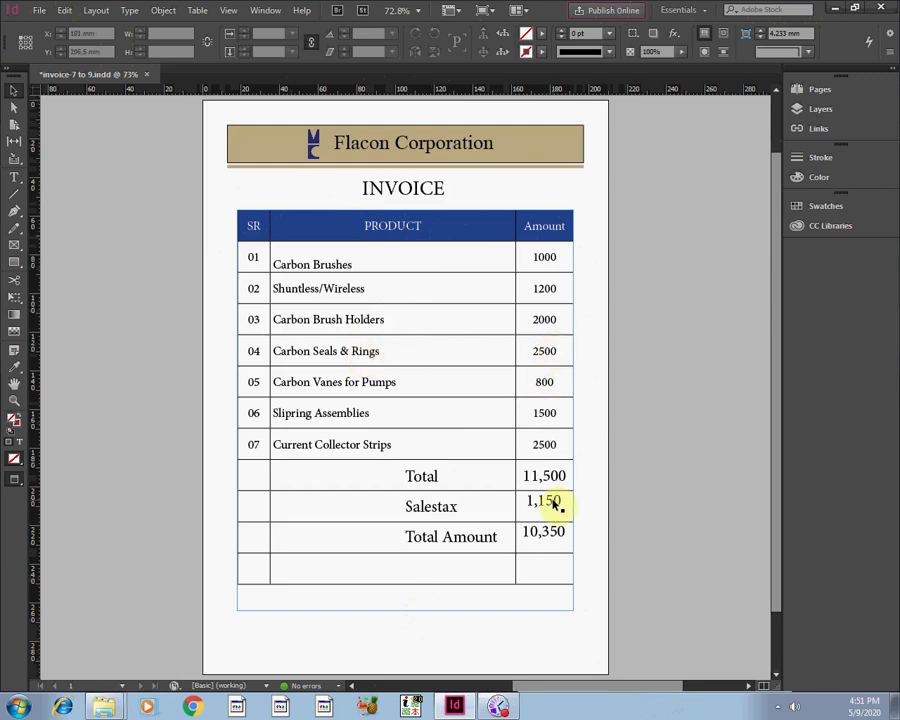
left_click(217, 425)
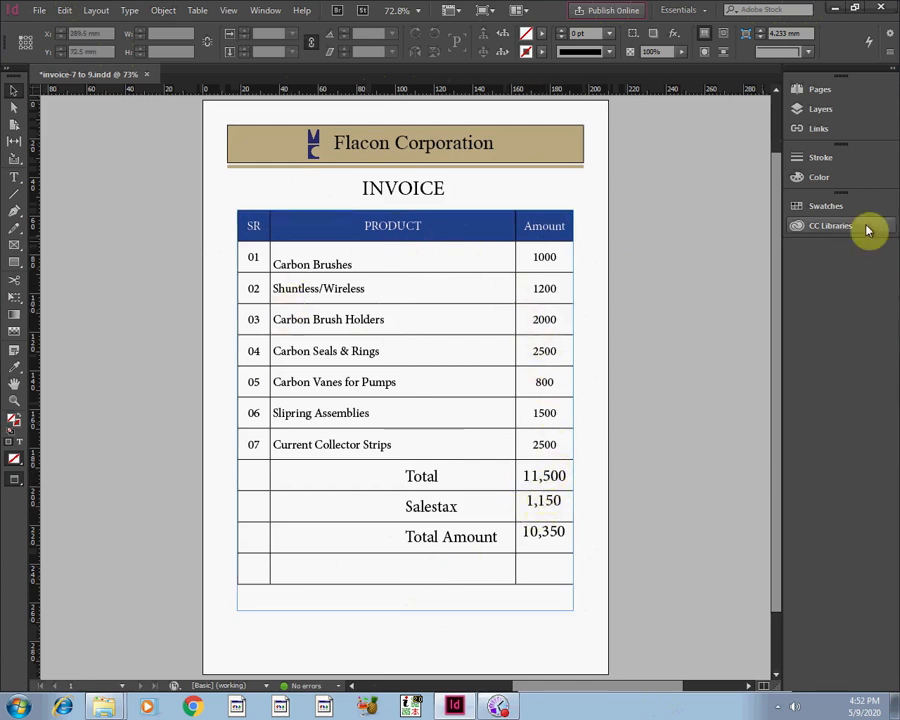
left_click(40, 14)
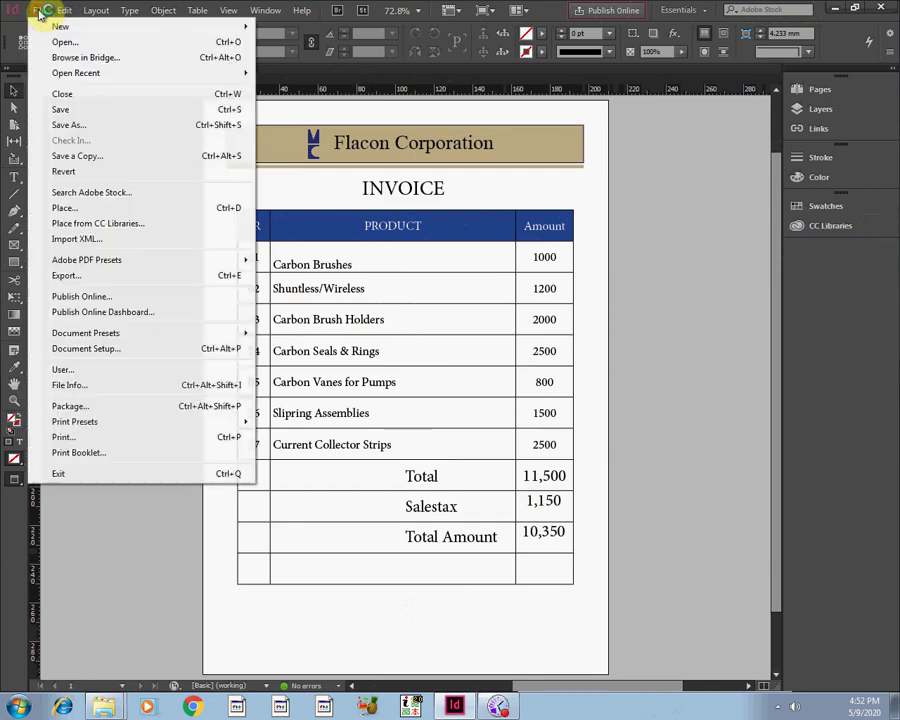
left_click(169, 648)
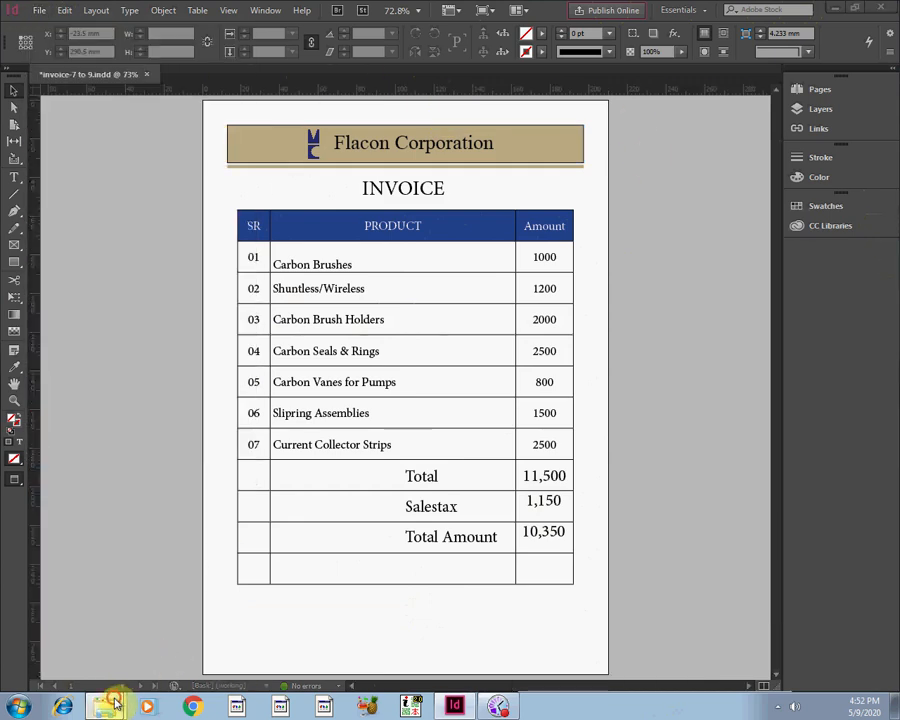
mouse_move(114, 700)
left_click(116, 672)
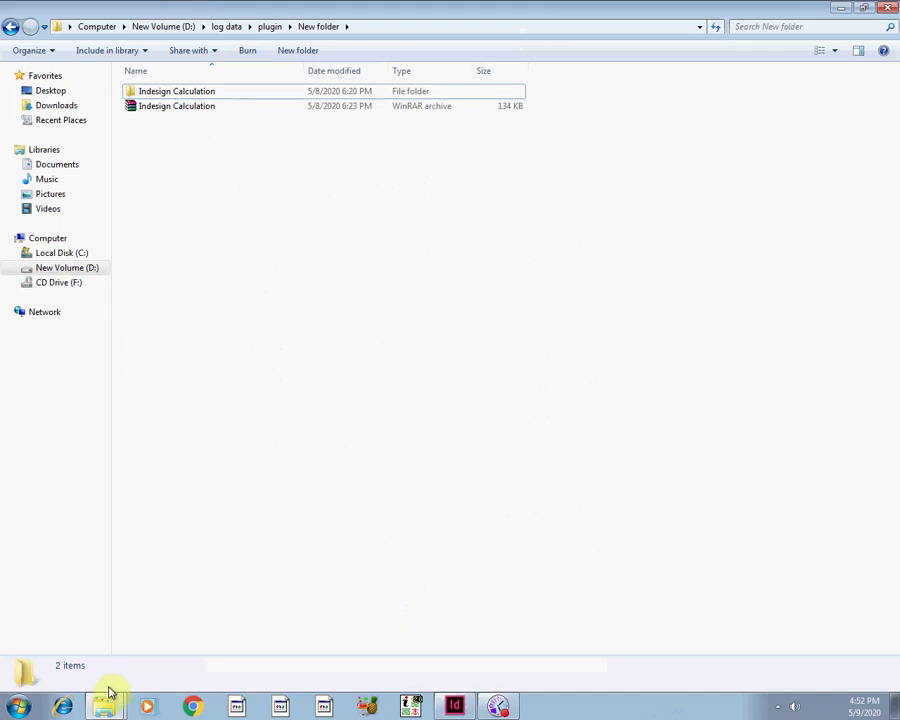
left_click(104, 704)
left_click(101, 652)
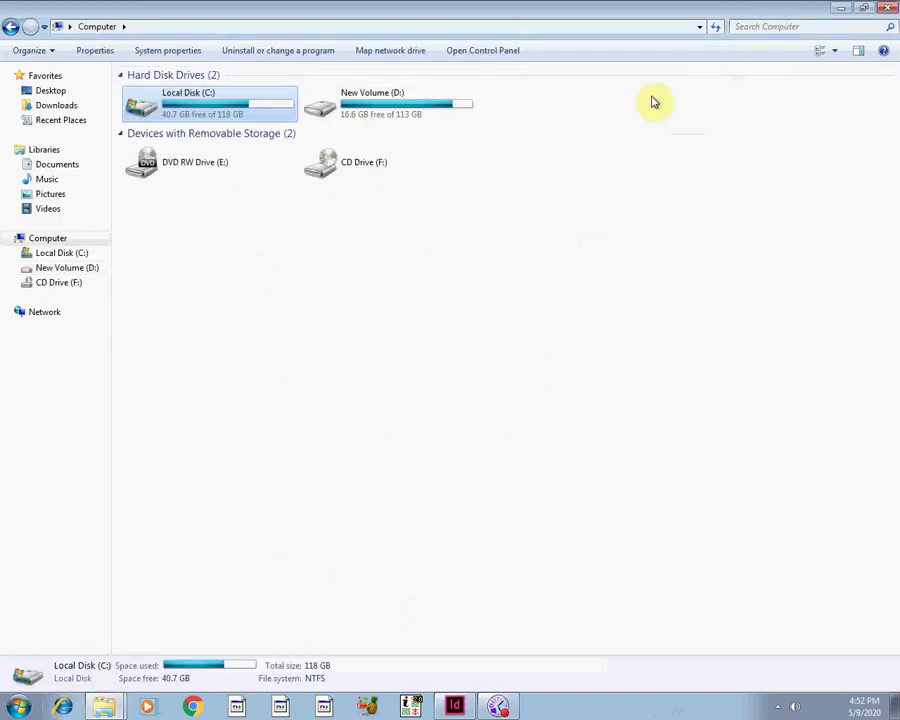
left_click(843, 9)
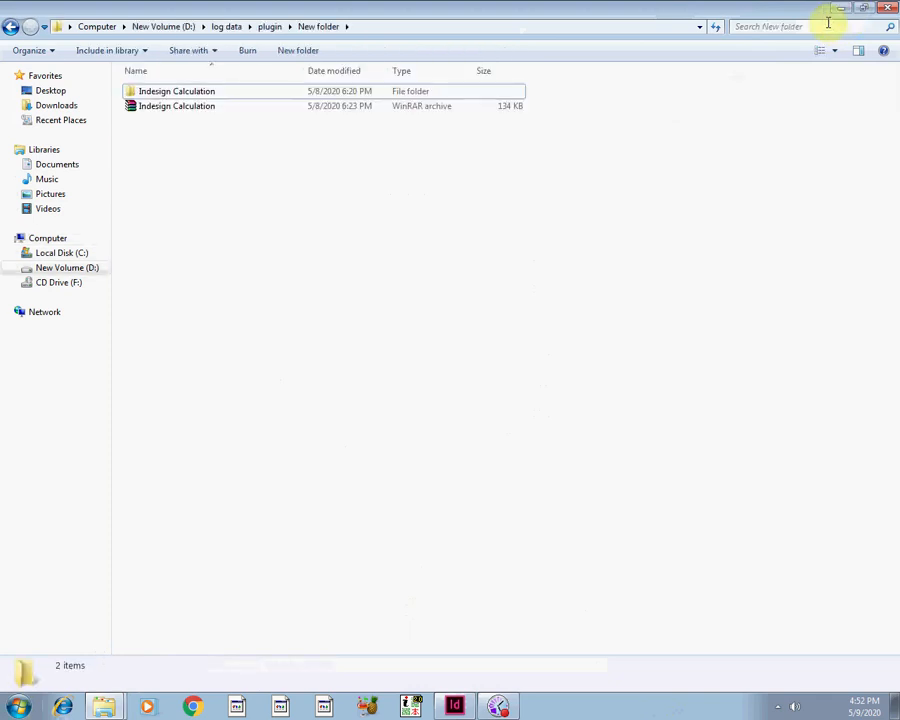
left_click(838, 9)
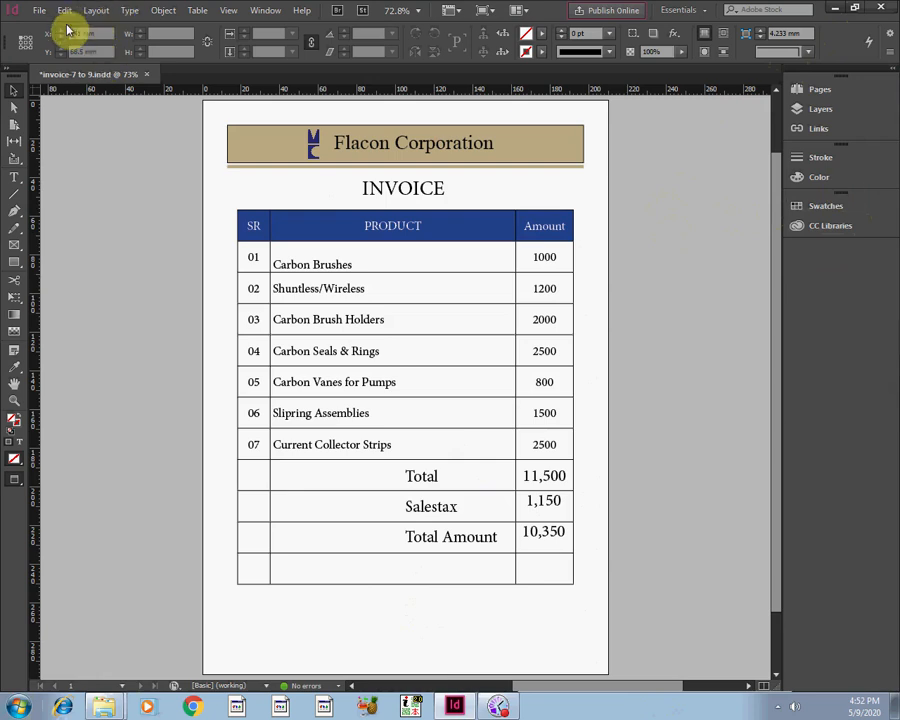
Switch to the Windows Explorer window showing D:\log data\plugin\New folder and select the Indesign Calculation folder.
mouse_move(115, 703)
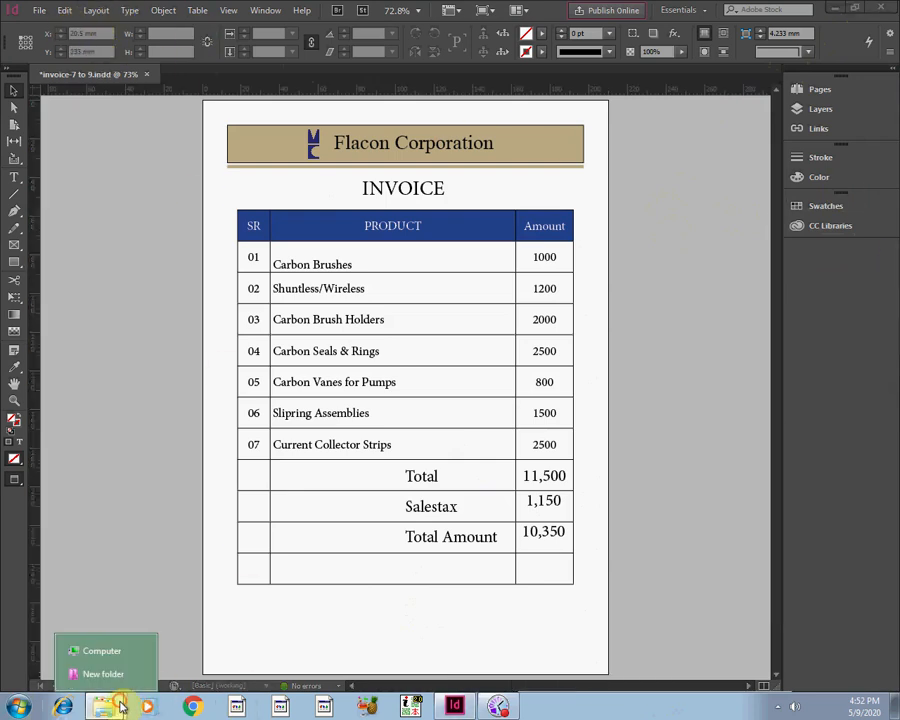
left_click(118, 680)
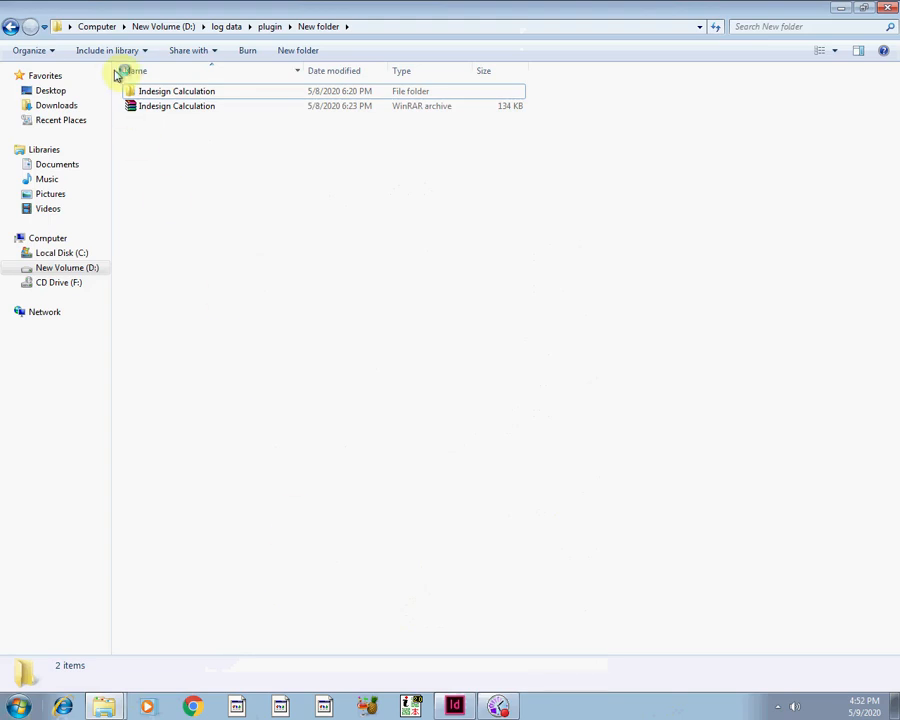
left_click(170, 95)
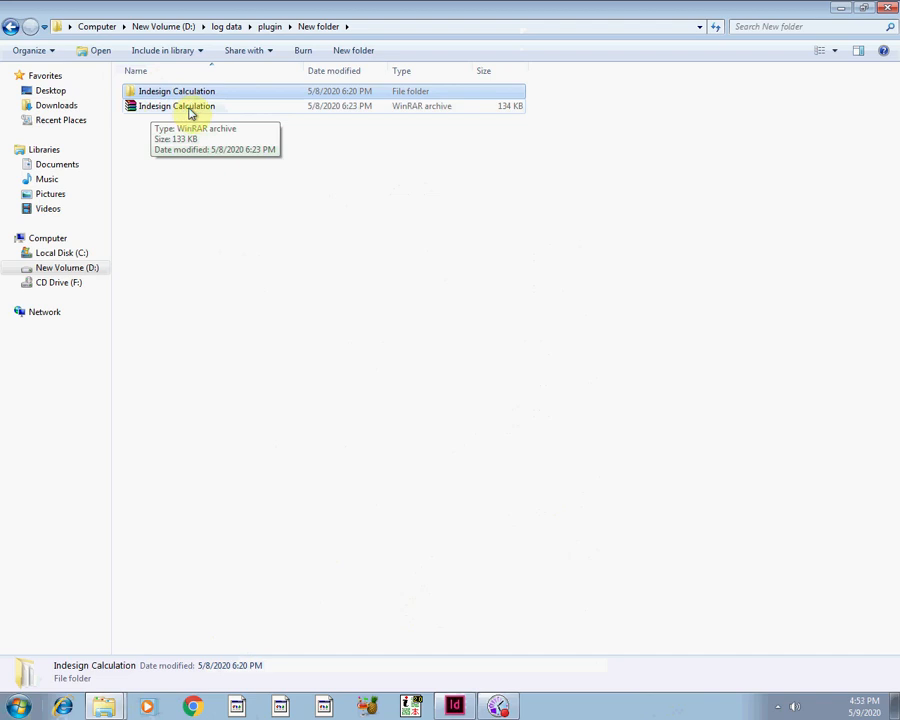
View the script image in D:\log data\ADVANCE to examine the InDesign JavaScript samples folder path, and put the image and folder windows away.
left_click(17, 706)
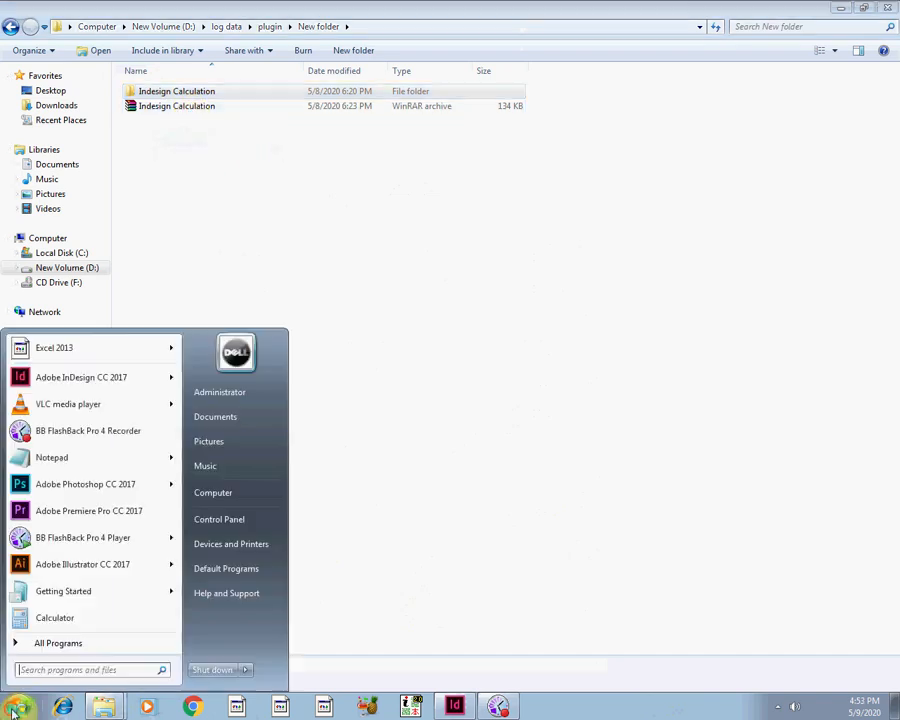
left_click(228, 495)
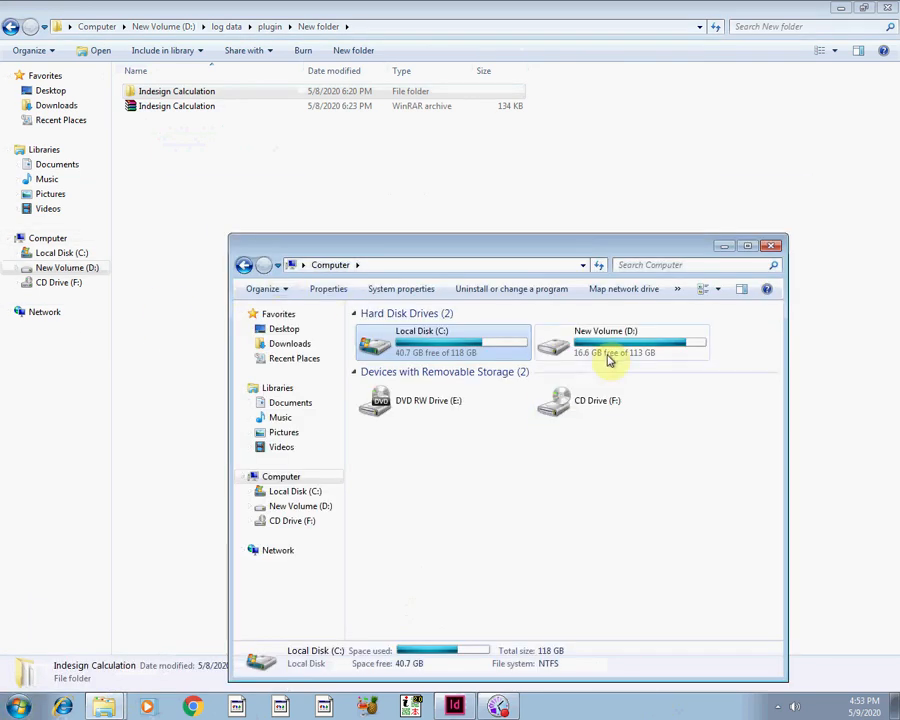
double_click(657, 350)
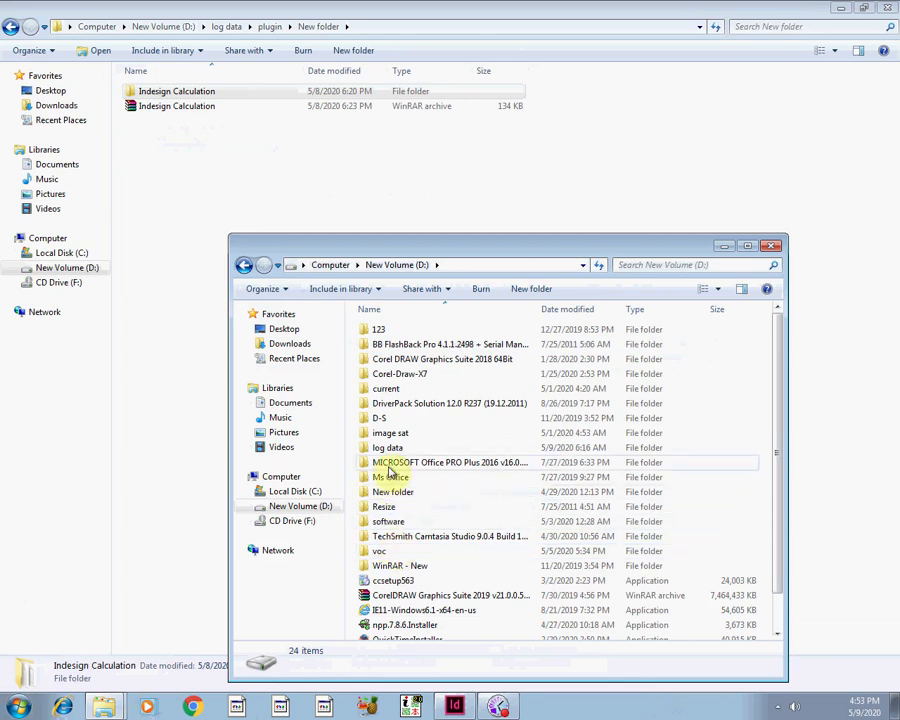
double_click(391, 449)
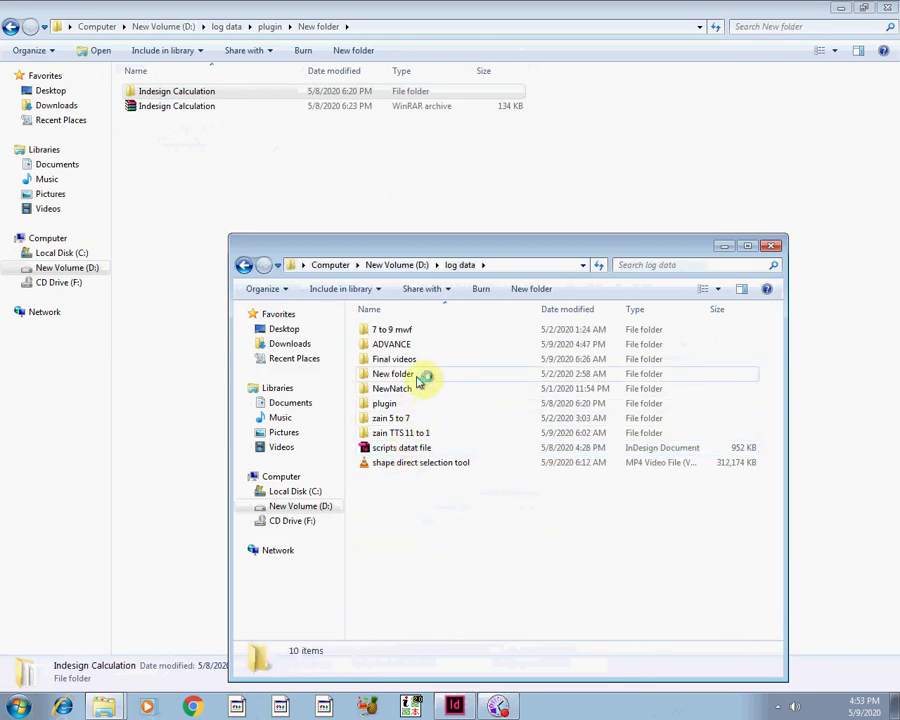
double_click(410, 346)
left_click(391, 437)
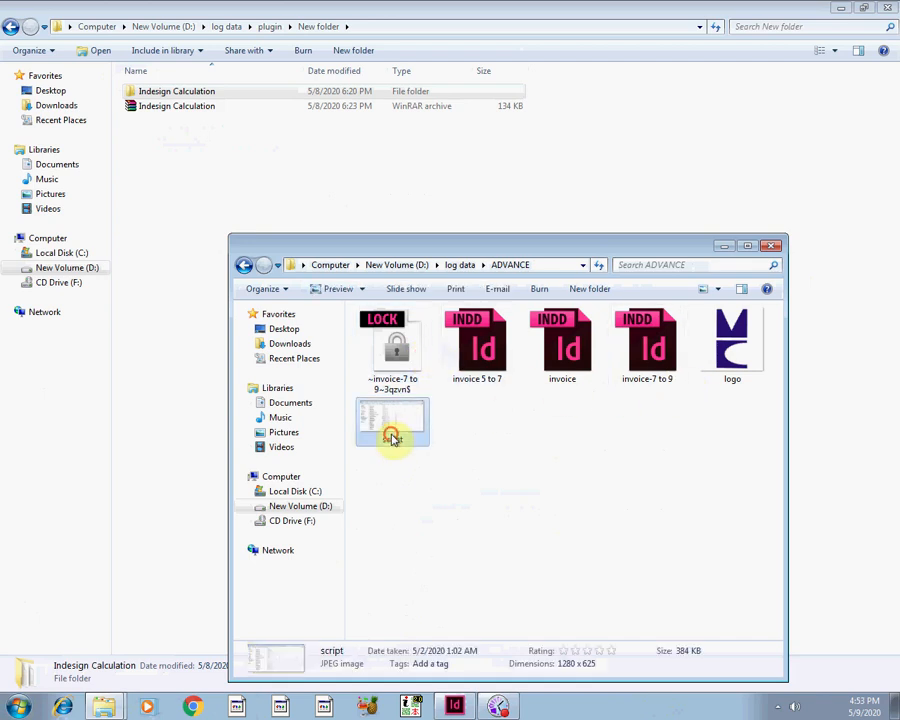
double_click(394, 437)
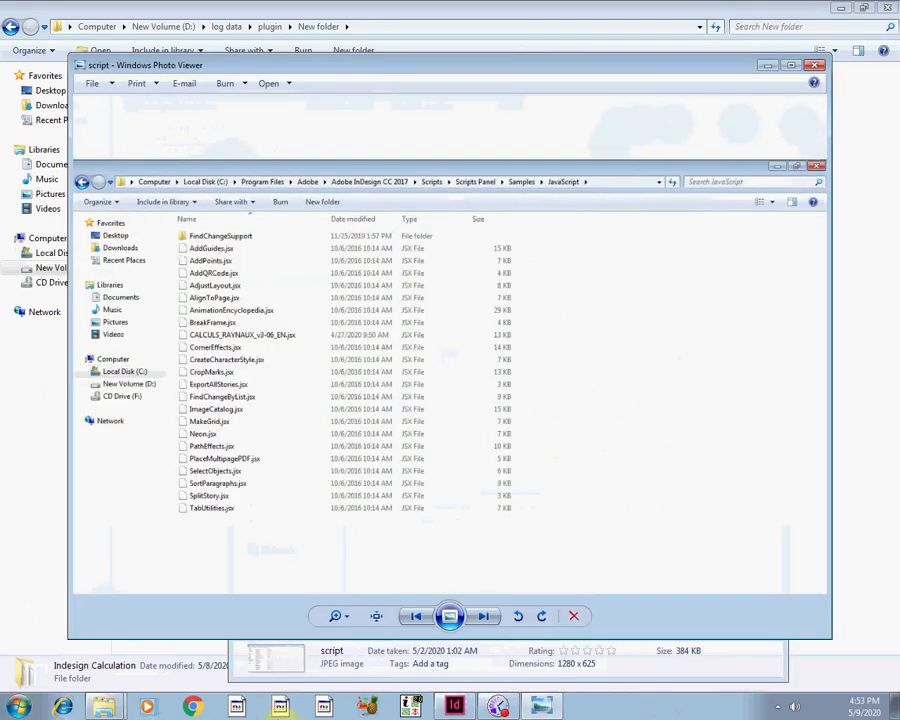
left_click(815, 65)
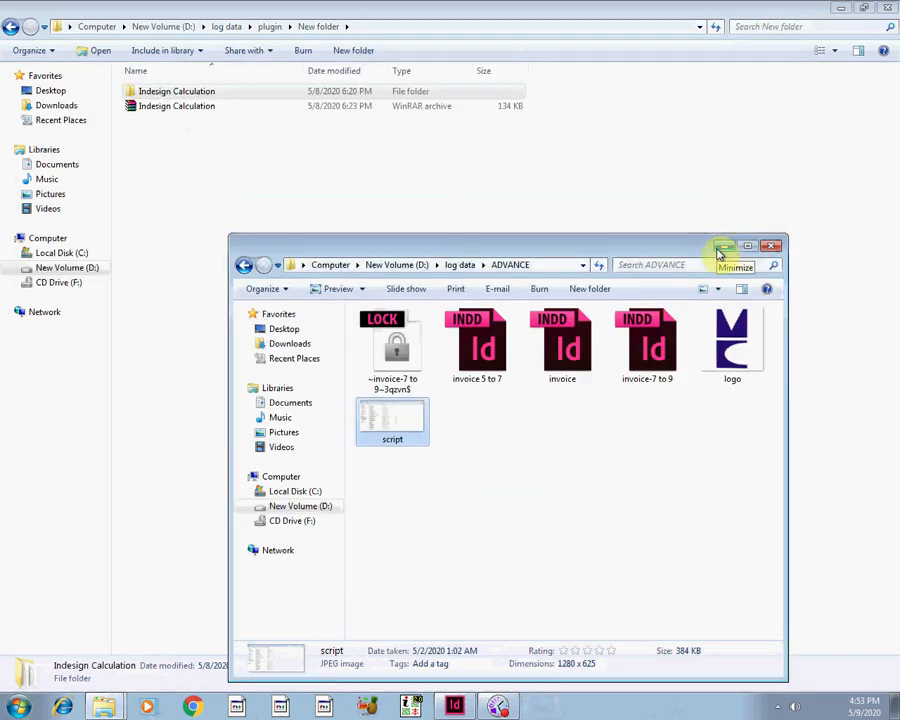
left_click(718, 254)
Open the Indesign Calculation folder inside New folder.
left_click(177, 94)
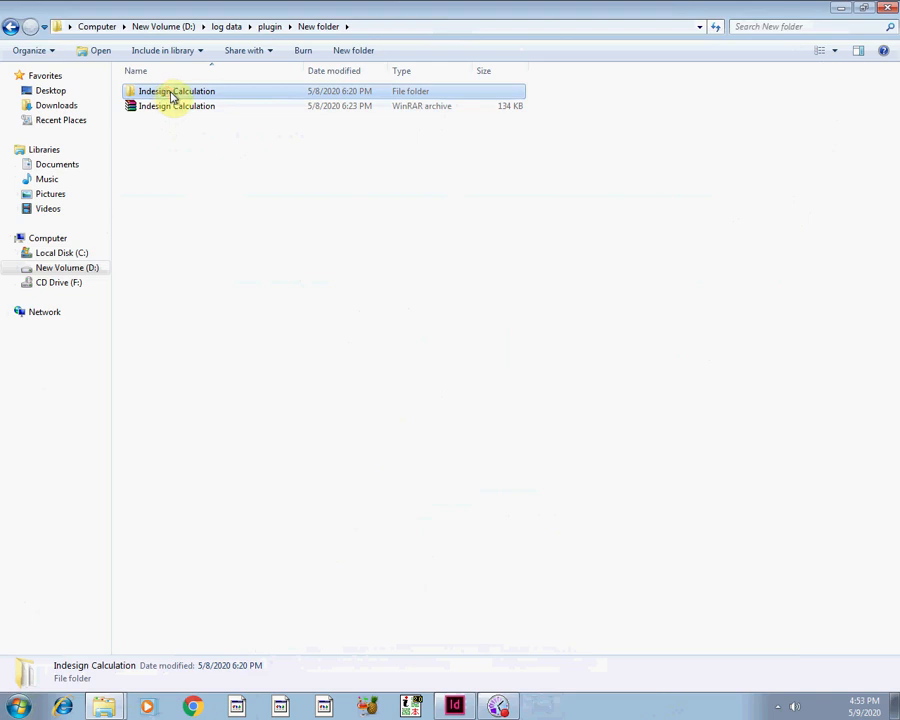
left_click(175, 93)
left_click(240, 92)
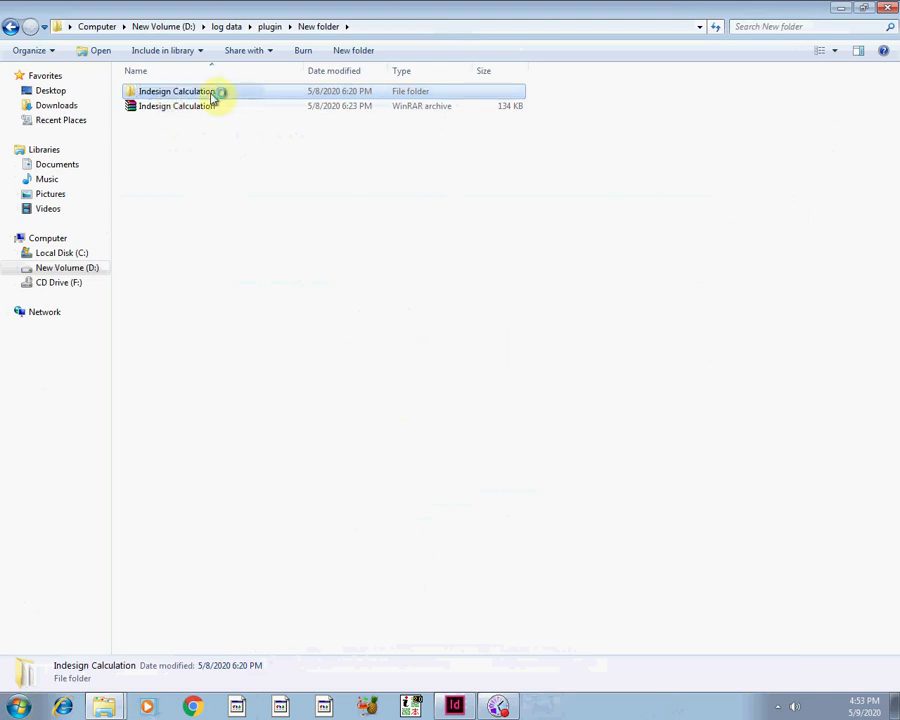
double_click(213, 97)
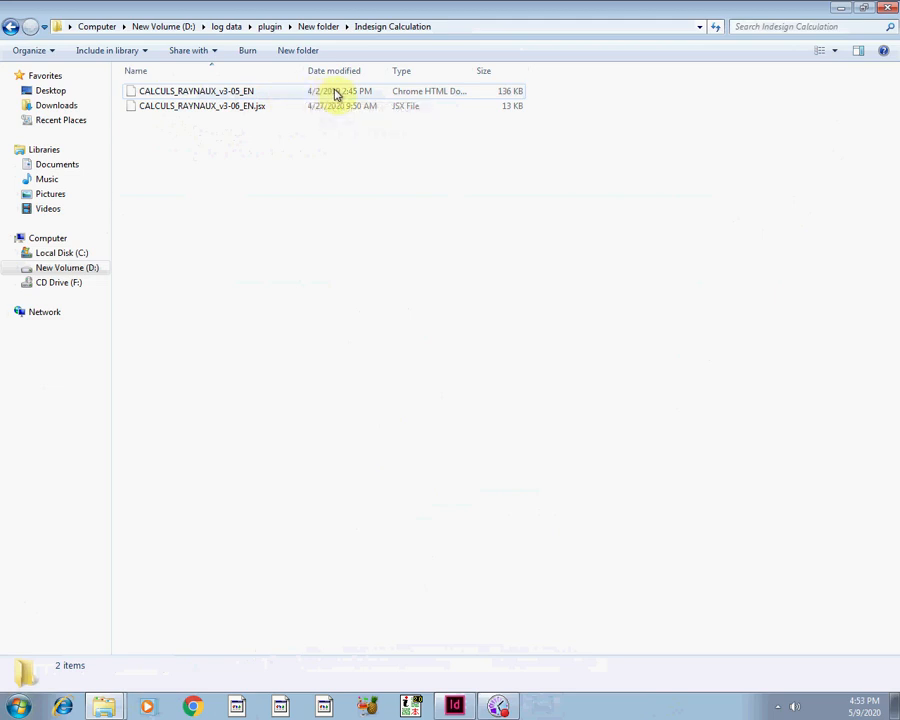
Copy the script file CALCULS_RAYNAUX_v3-06_EN.jsx to the clipboard.
left_click(232, 112)
right_click(232, 112)
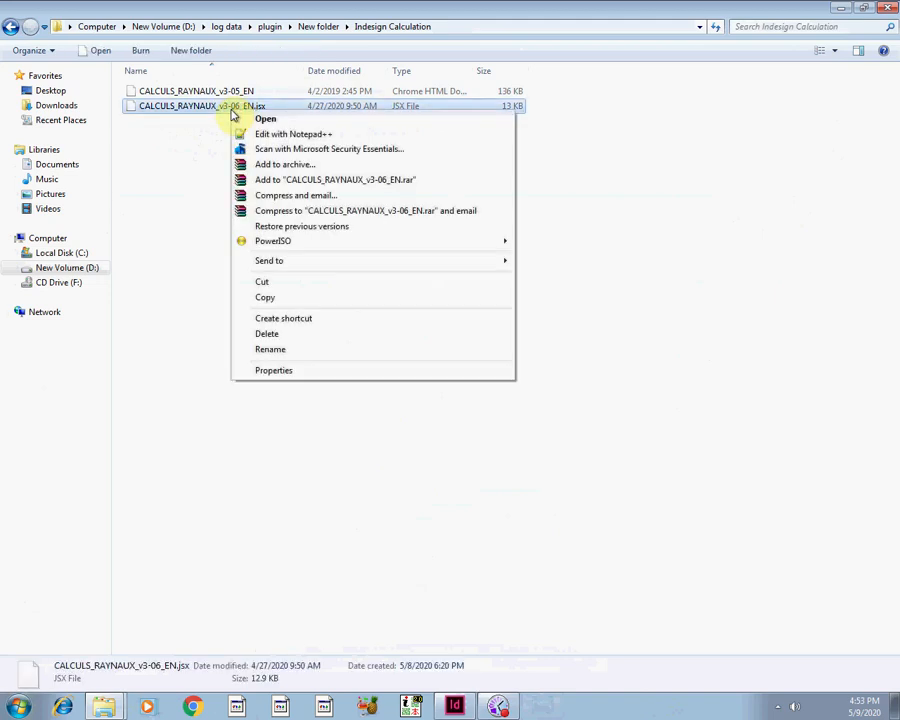
left_click(190, 131)
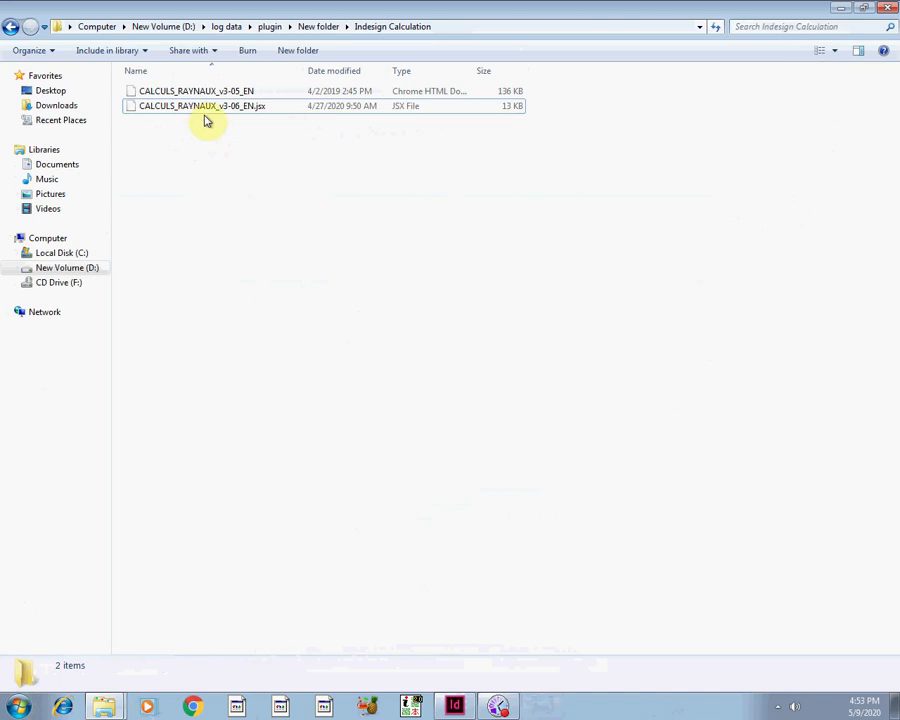
left_click(207, 110)
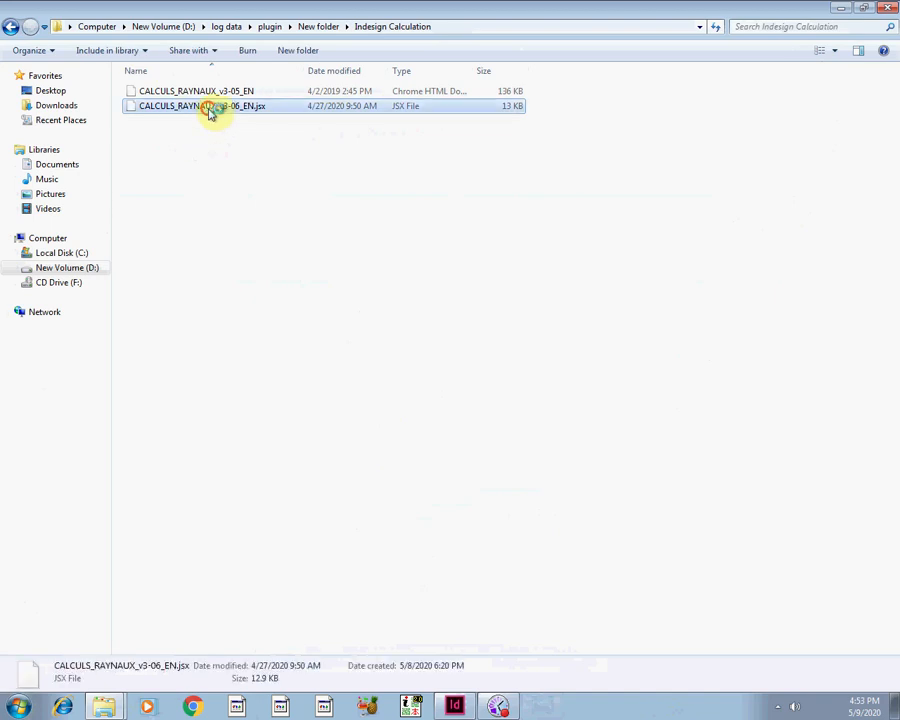
right_click(260, 108)
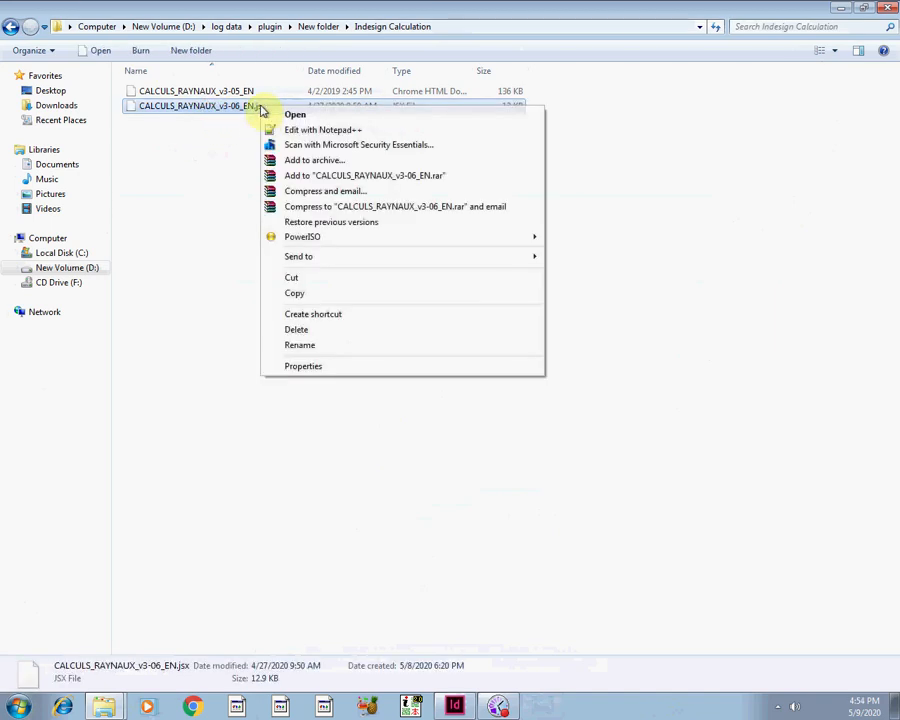
left_click(296, 293)
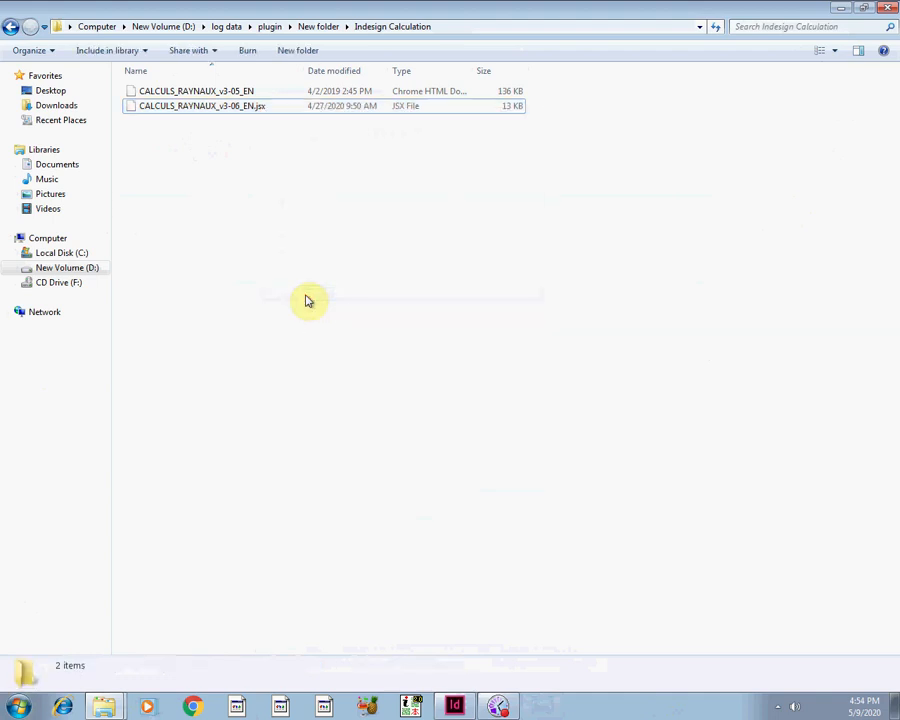
left_click(112, 708)
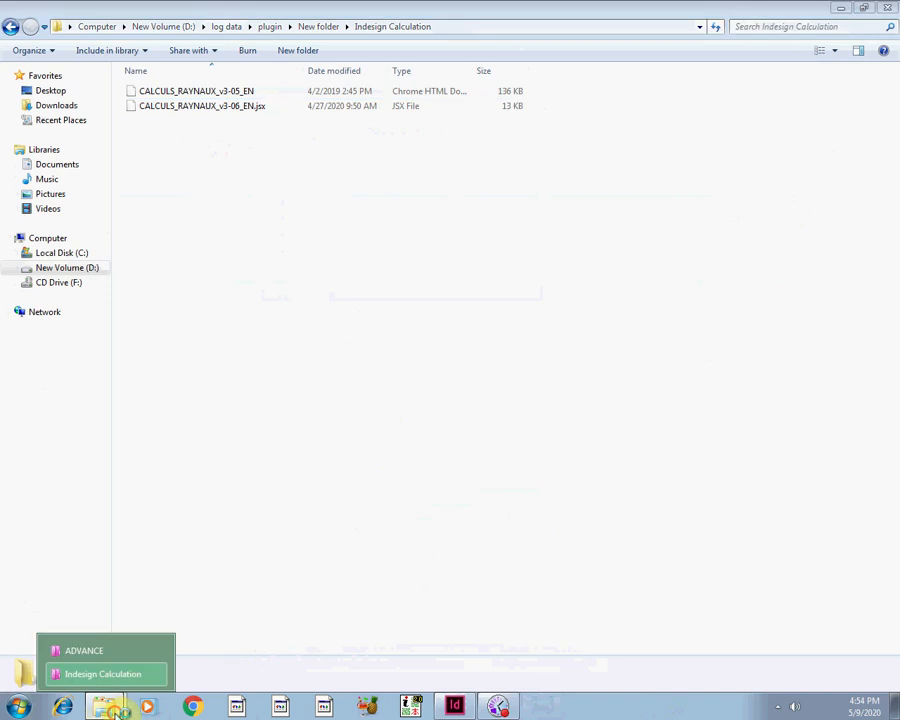
left_click(110, 655)
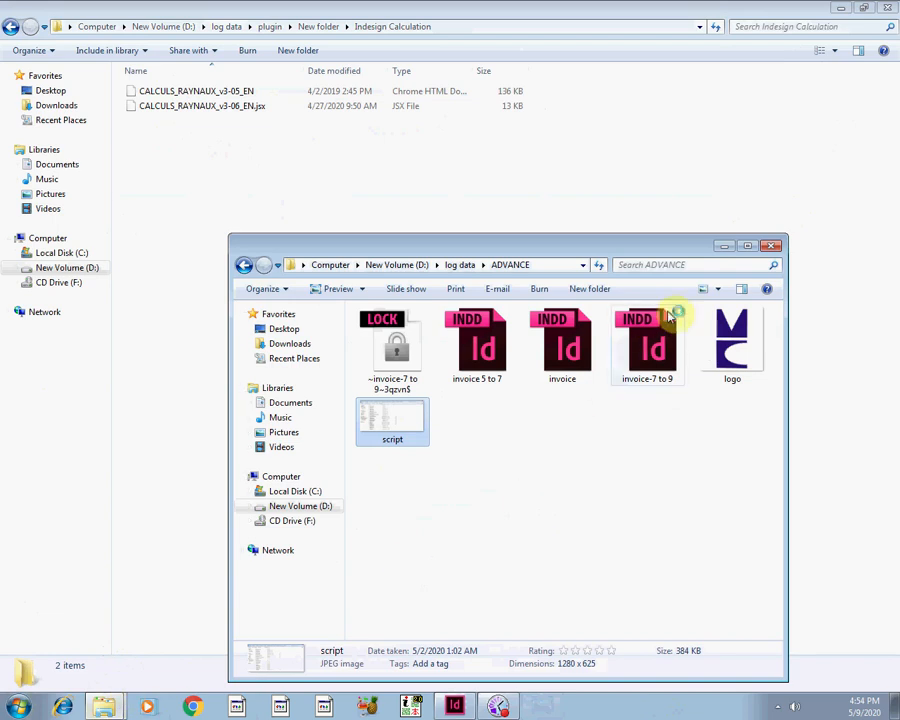
left_click(722, 247)
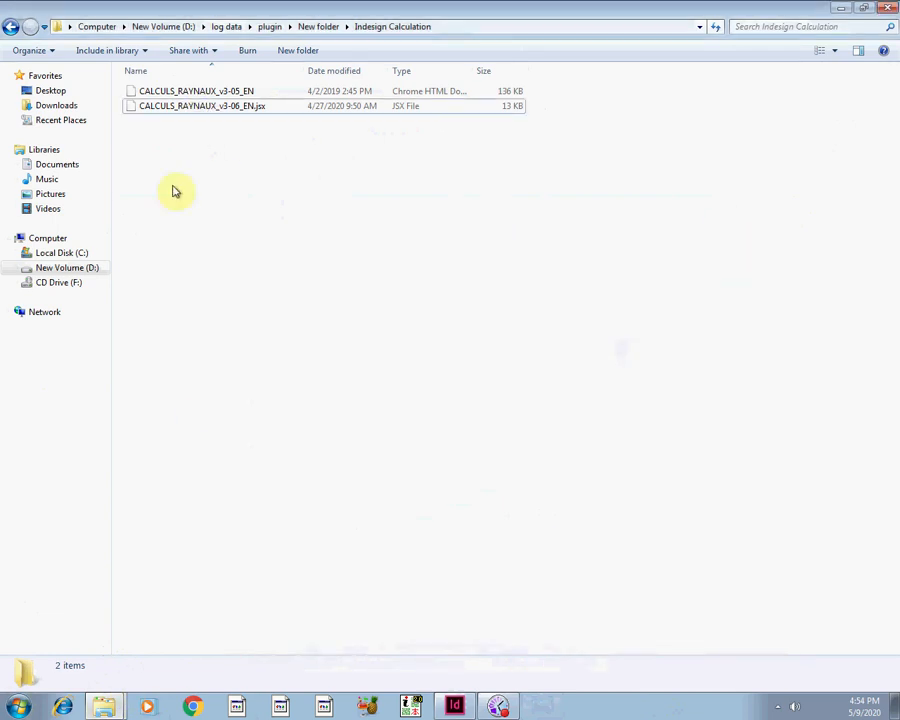
Open the Program Files folder on Local Disk (C:) in a new, maximized Explorer window.
left_click(18, 706)
left_click(220, 494)
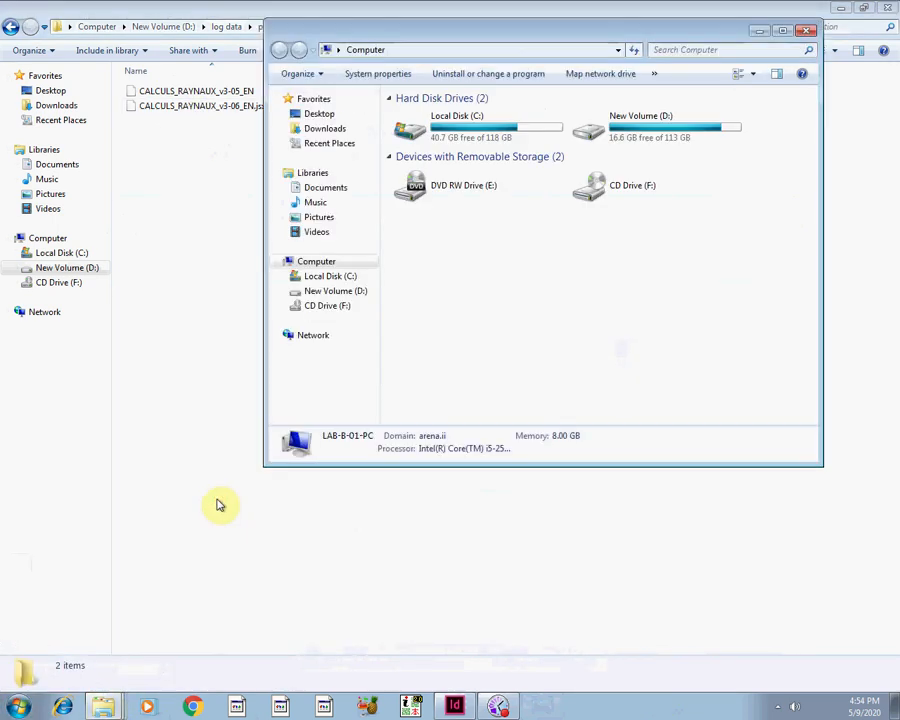
left_click(345, 277)
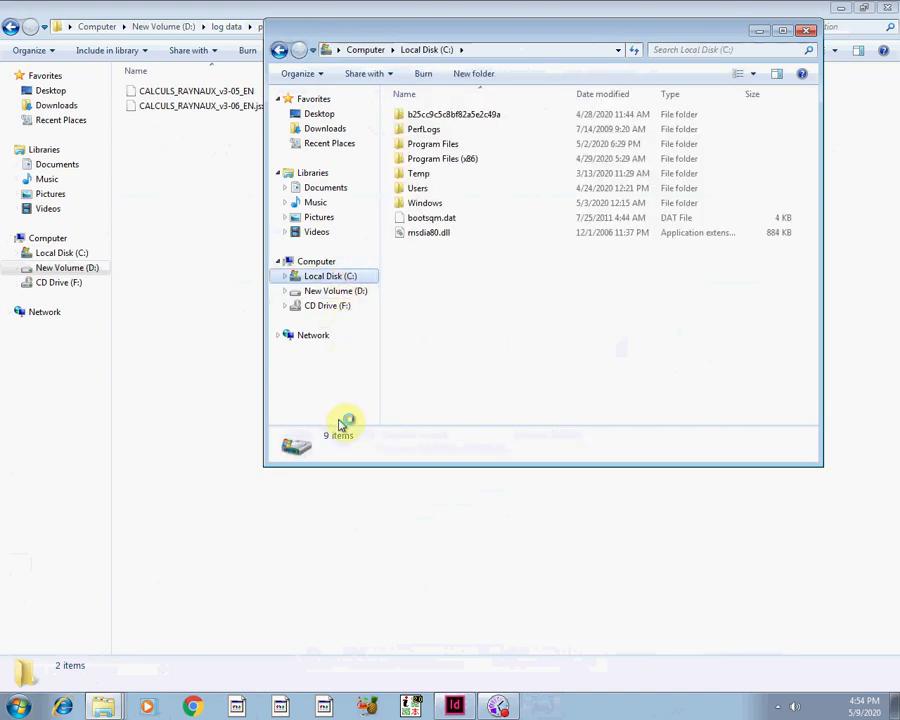
double_click(444, 147)
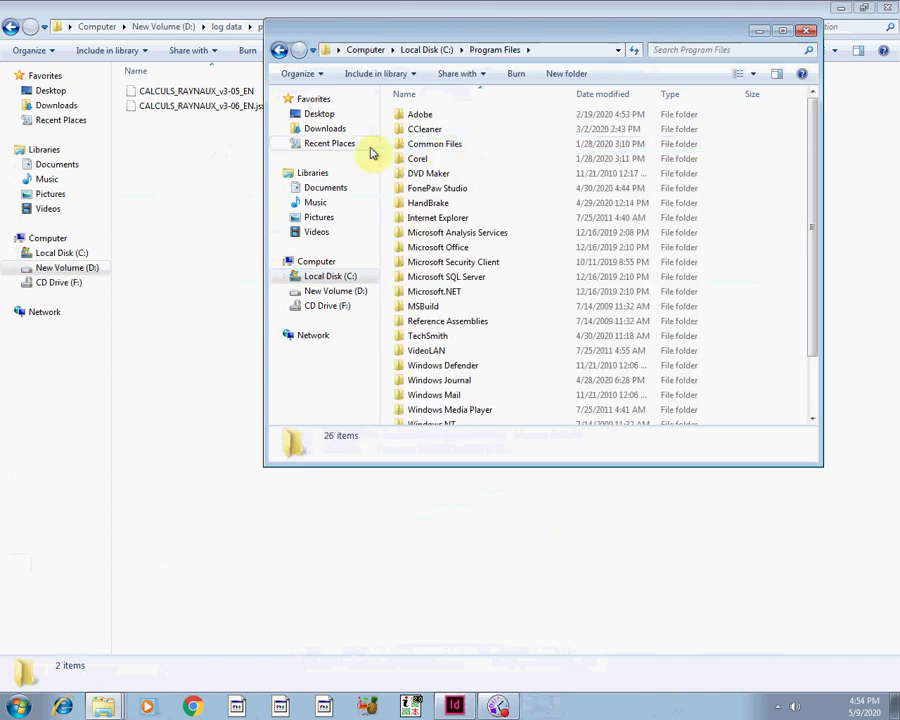
left_click(780, 30)
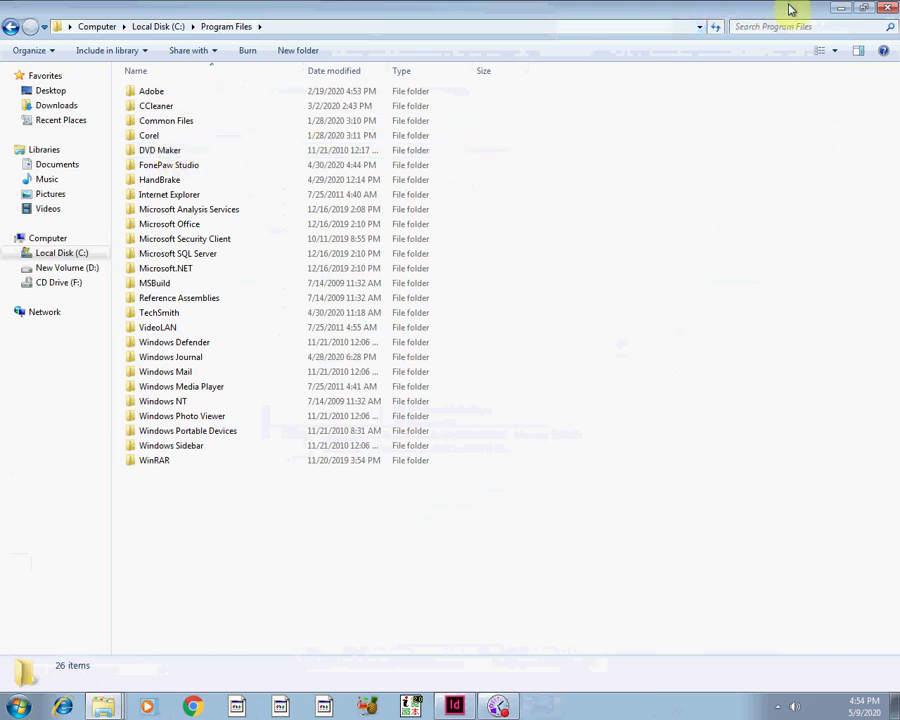
left_click_drag(723, 16, 707, 157)
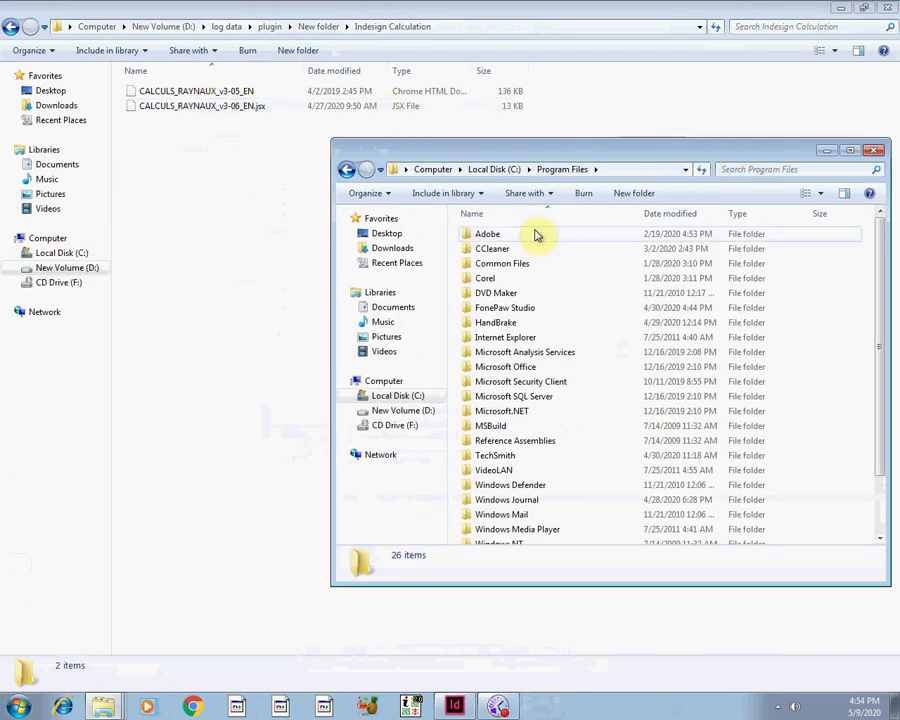
left_click(849, 150)
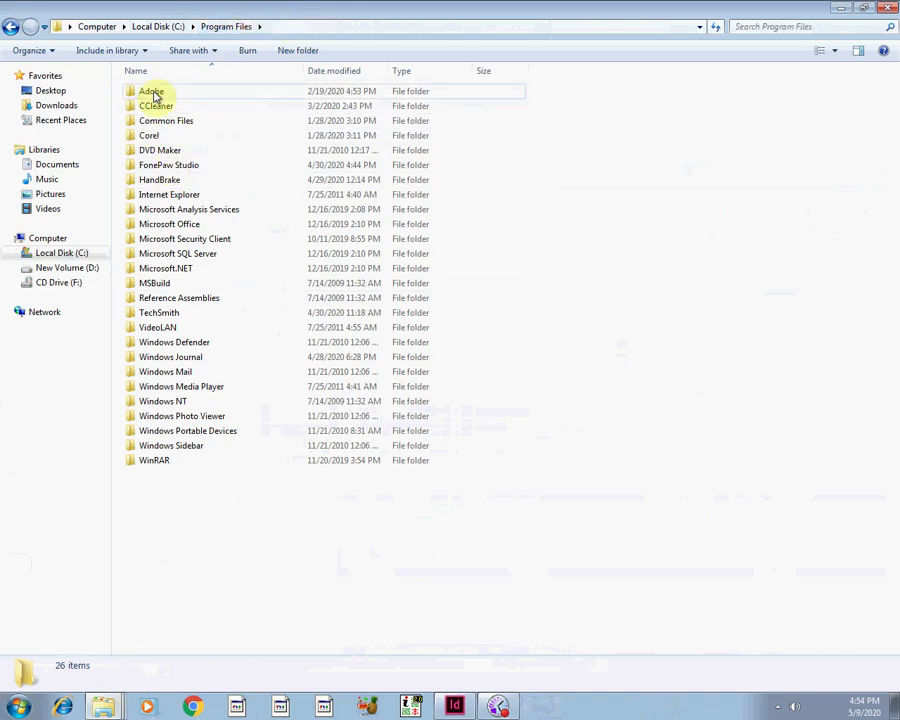
Open the Scripts folder of Adobe InDesign CC 2017 within the Adobe program folder.
left_click(155, 94)
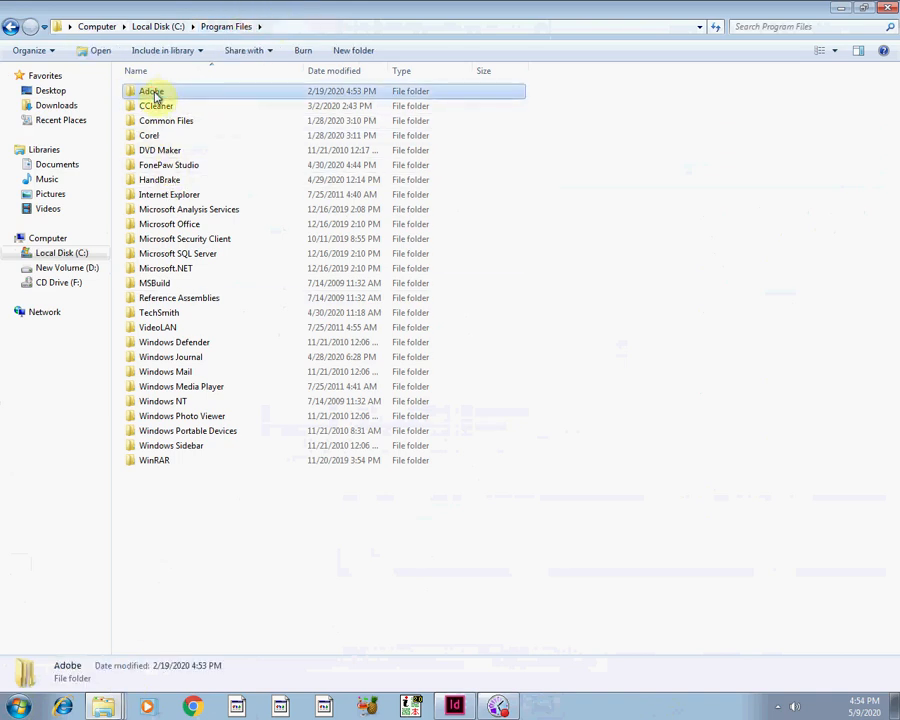
double_click(155, 94)
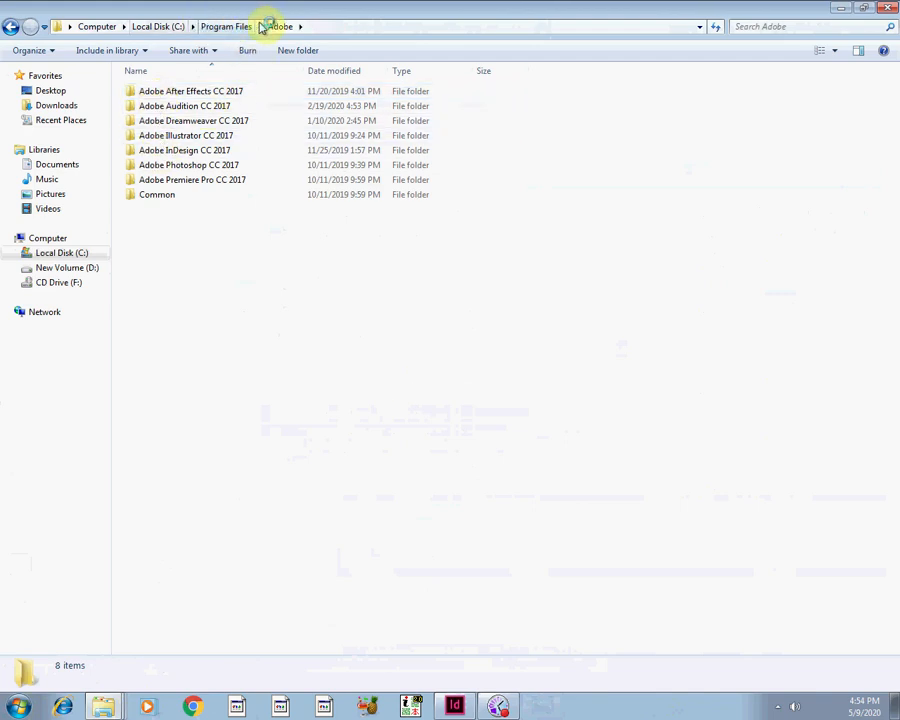
left_click(170, 156)
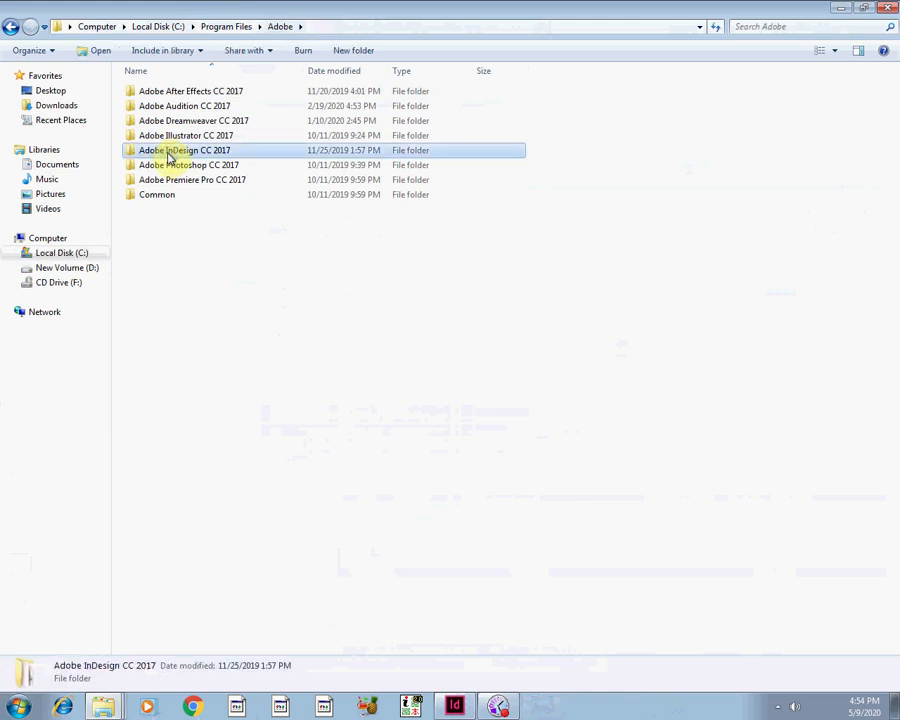
double_click(170, 155)
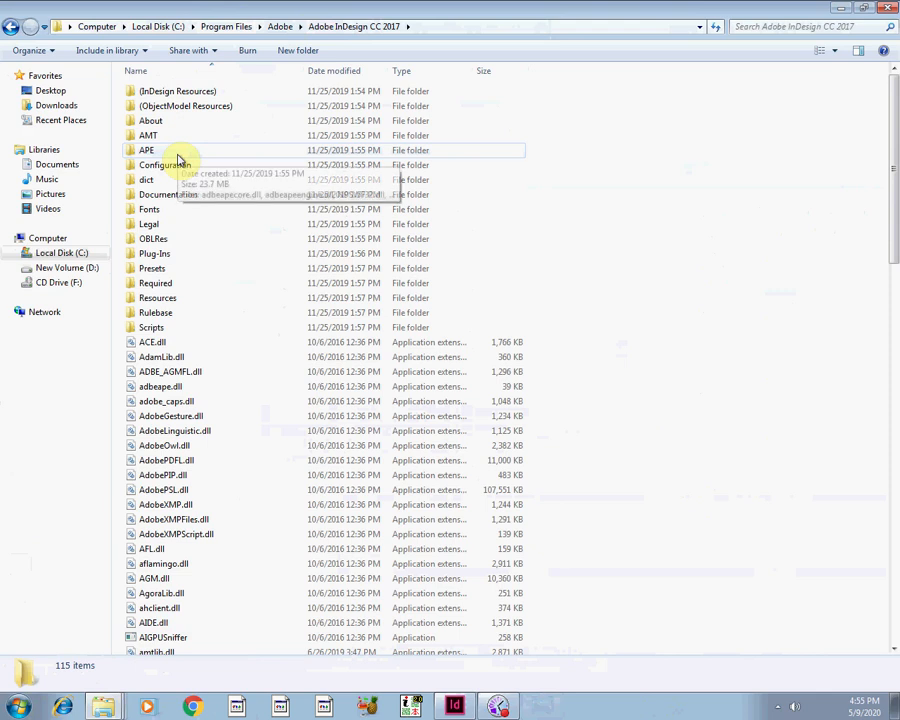
left_click(156, 334)
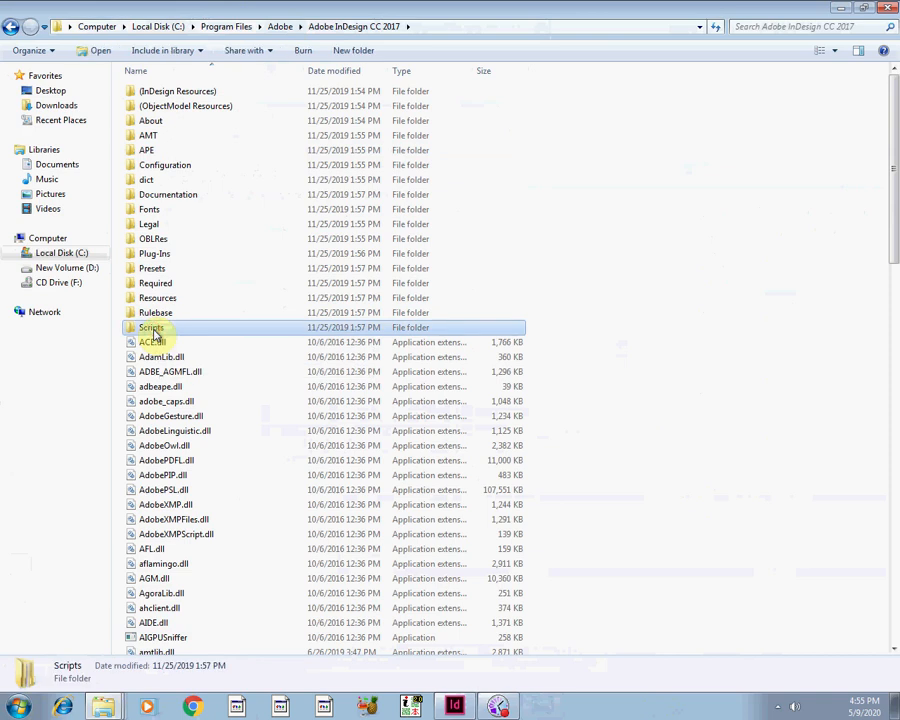
double_click(156, 334)
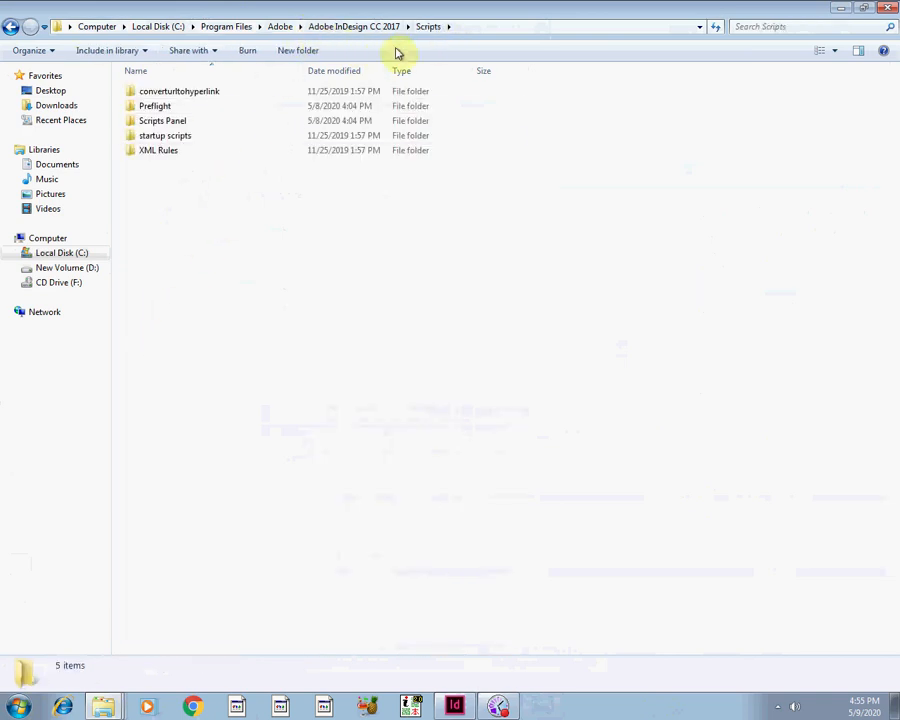
Open the JavaScript samples folder at Scripts Panel\Samples\JavaScript.
double_click(161, 122)
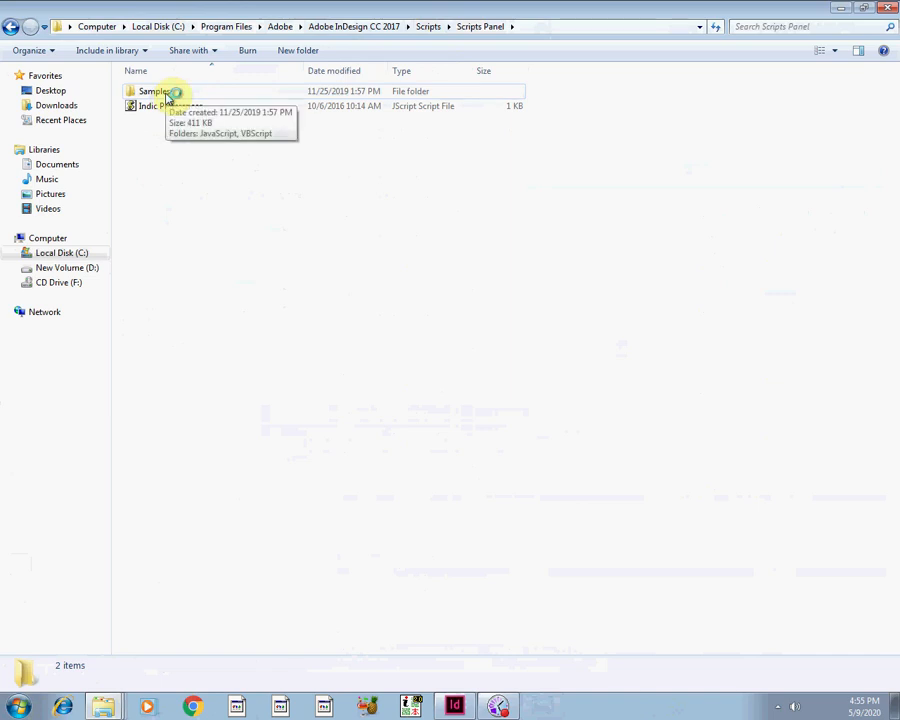
double_click(167, 97)
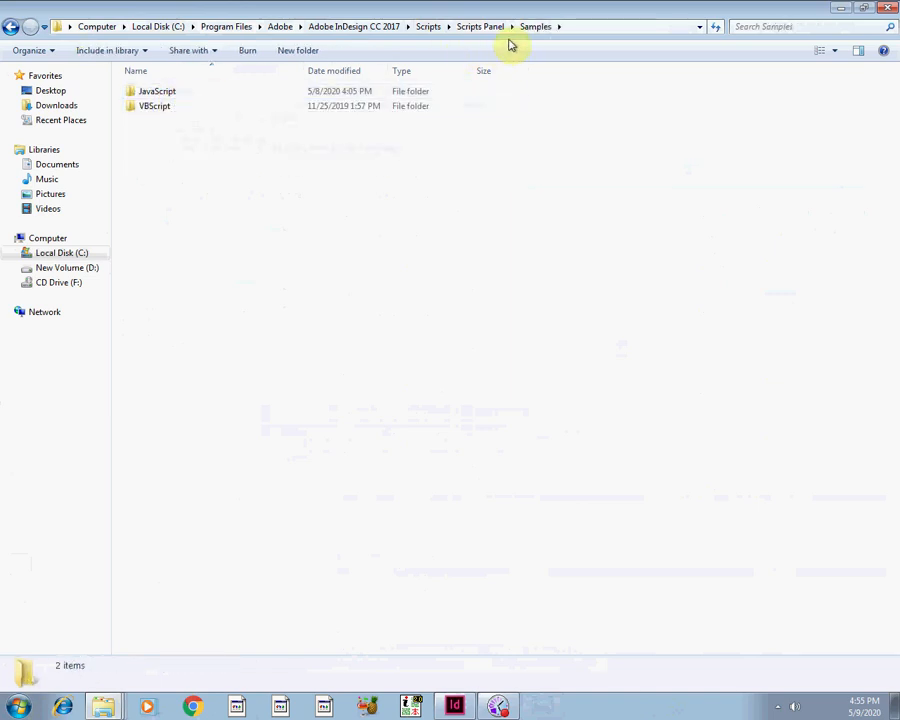
double_click(167, 94)
double_click(167, 95)
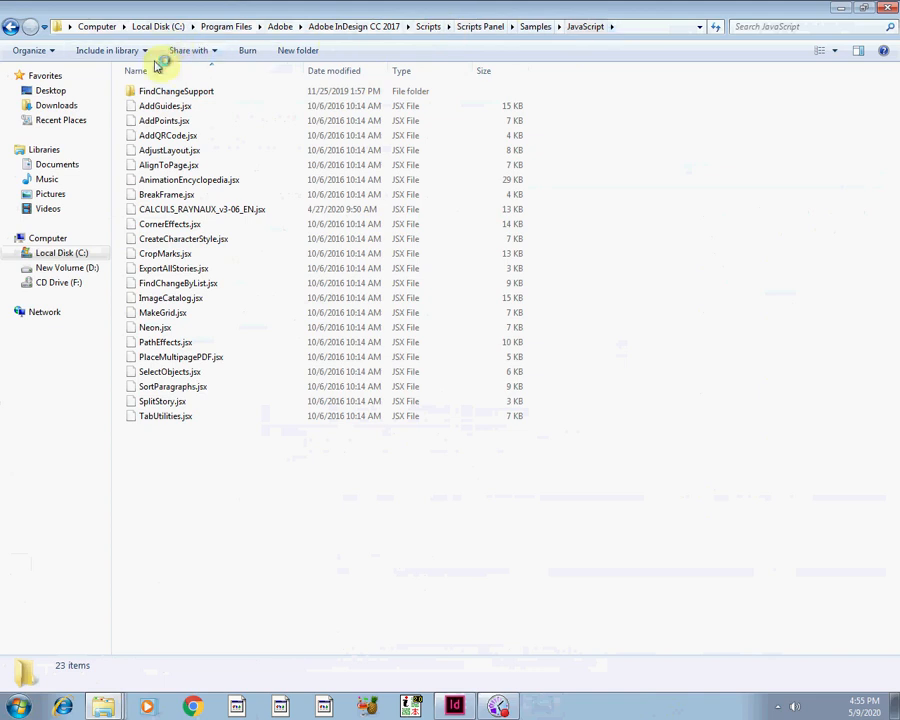
View the script image from the ADVANCE folder to check the JavaScript samples path, and put the image and folder windows away.
mouse_move(105, 700)
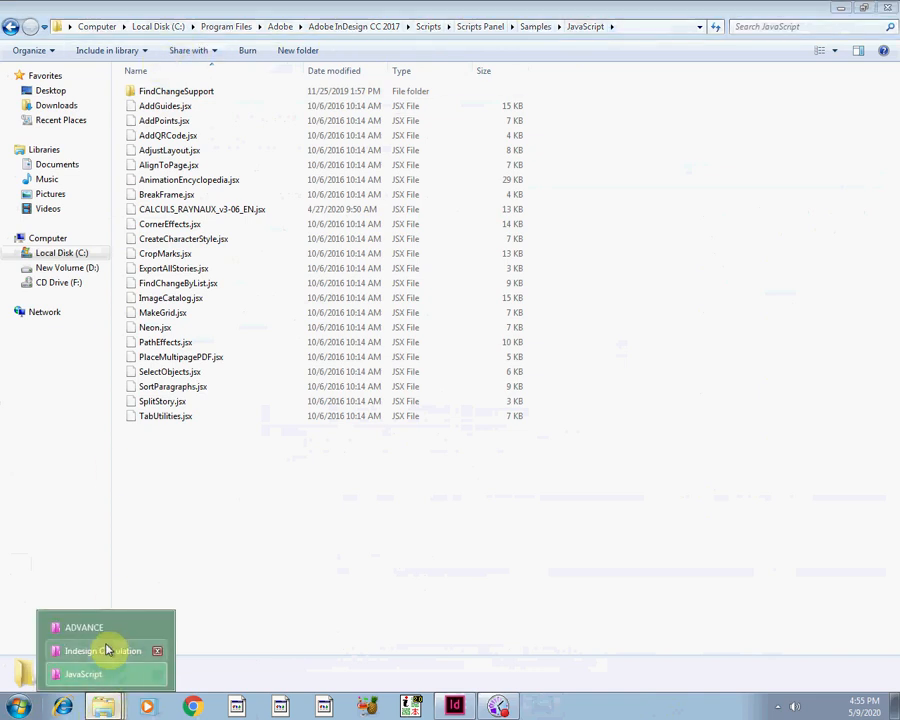
left_click(82, 628)
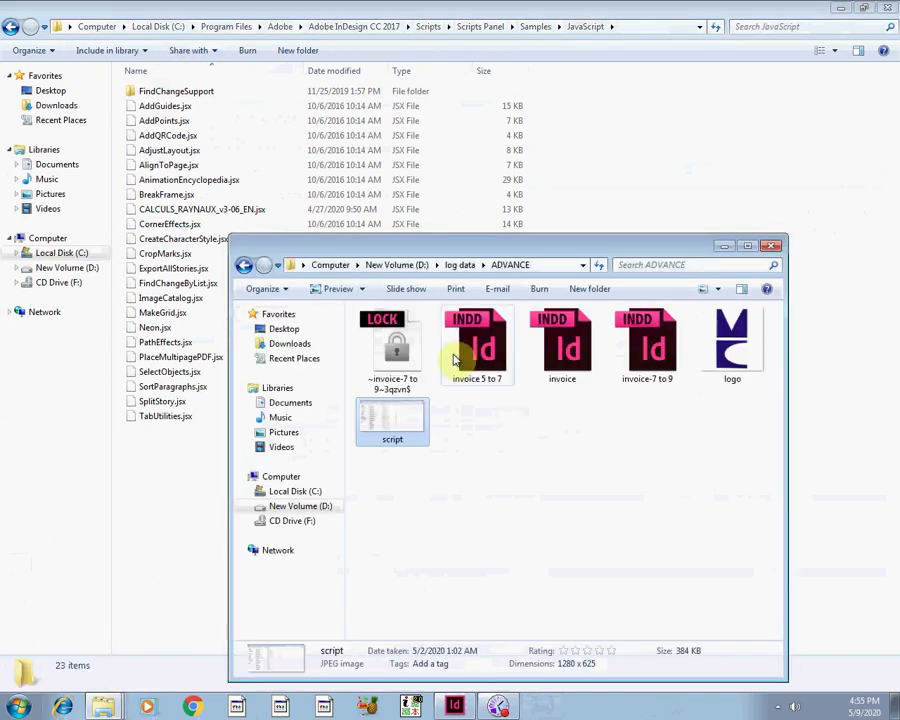
double_click(388, 420)
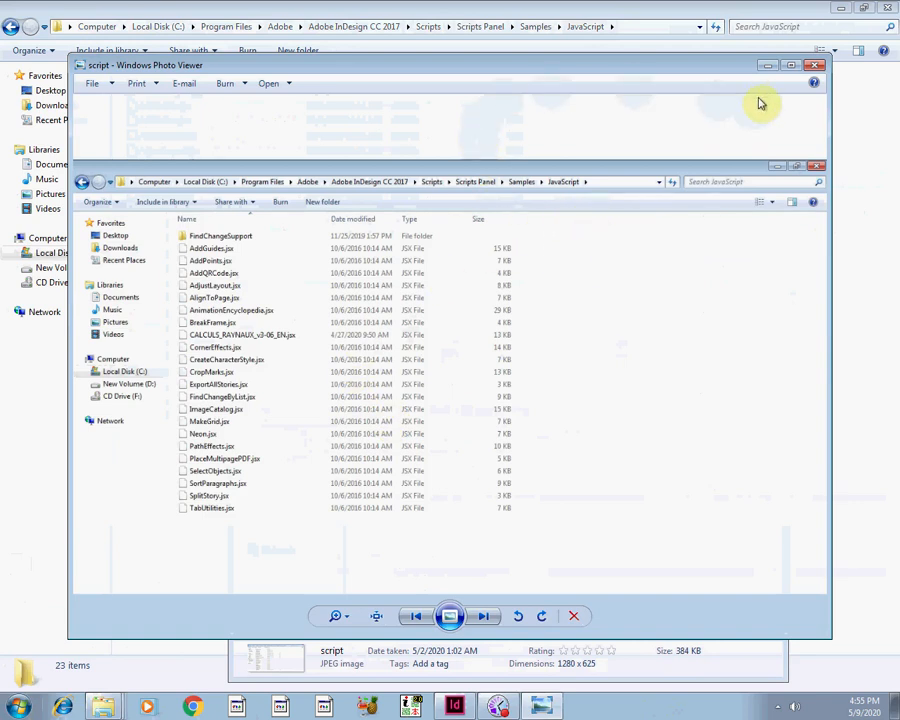
left_click(769, 67)
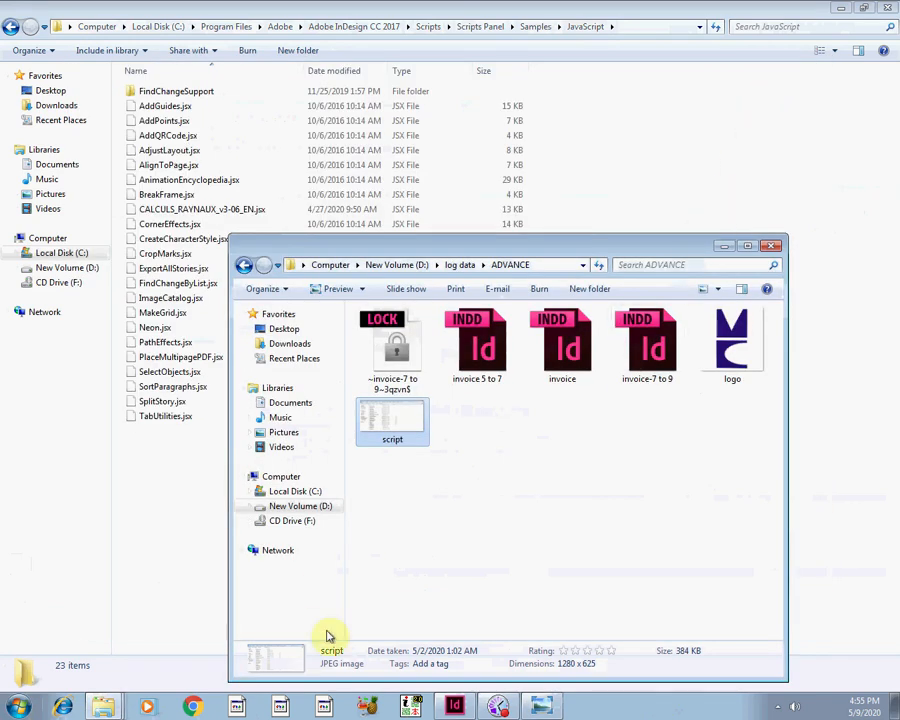
left_click(730, 246)
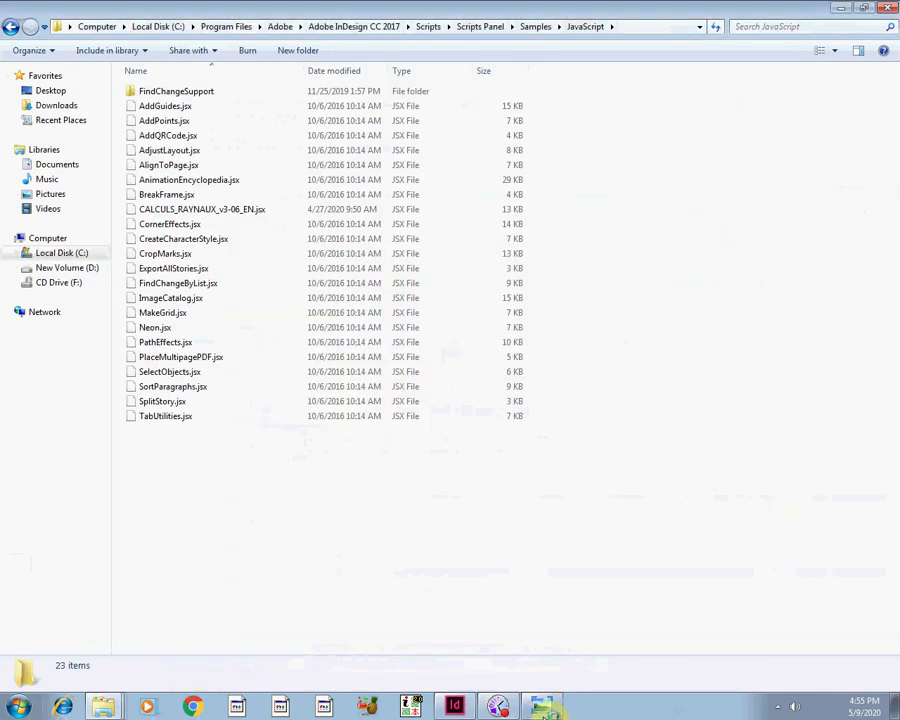
left_click(542, 707)
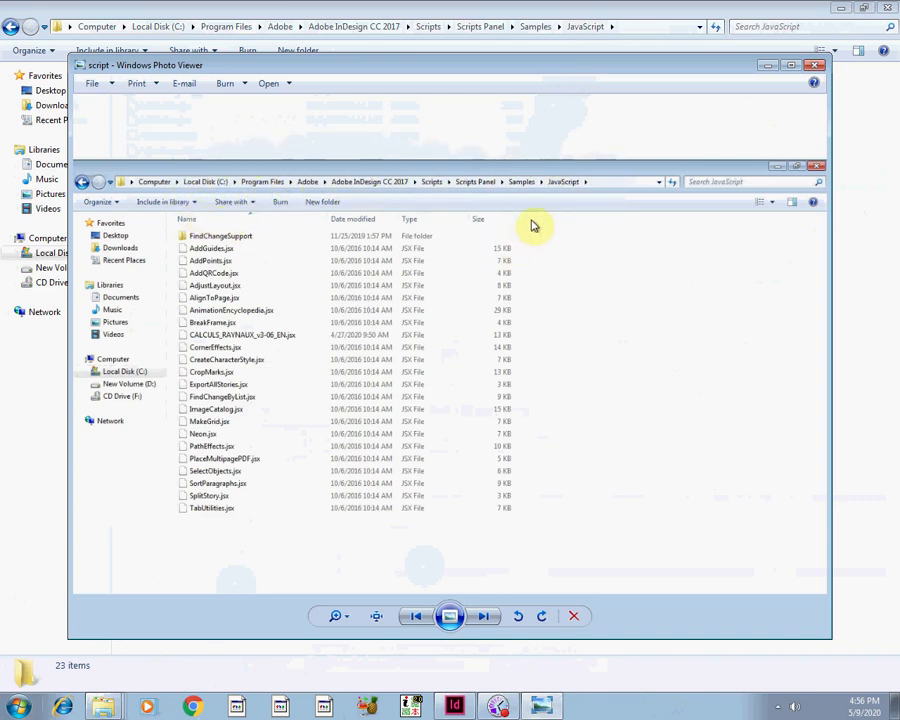
left_click(766, 66)
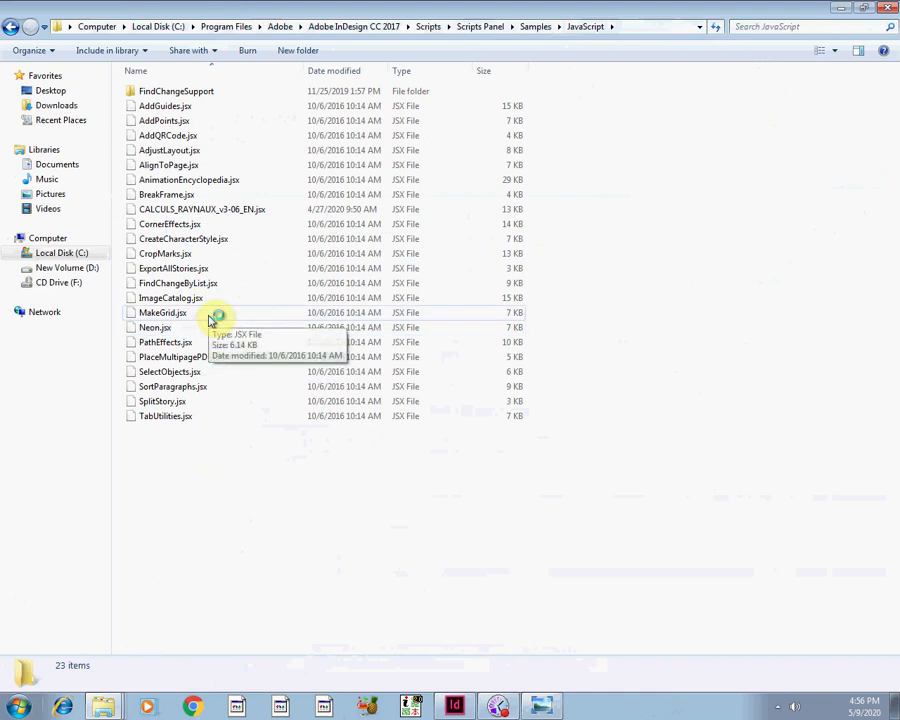
Compare CALCULS_RAYNAUX_v3-06_EN.jsx in the JavaScript folder with the source copy in the Indesign Calculation folder, and put the source window away.
left_click(177, 210)
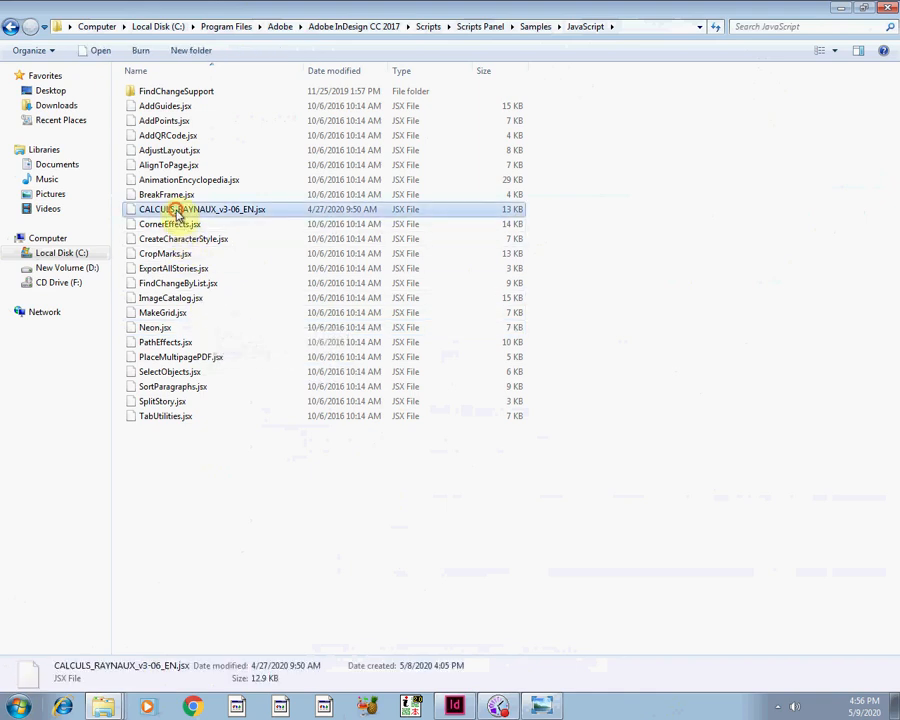
left_click(110, 706)
left_click(136, 650)
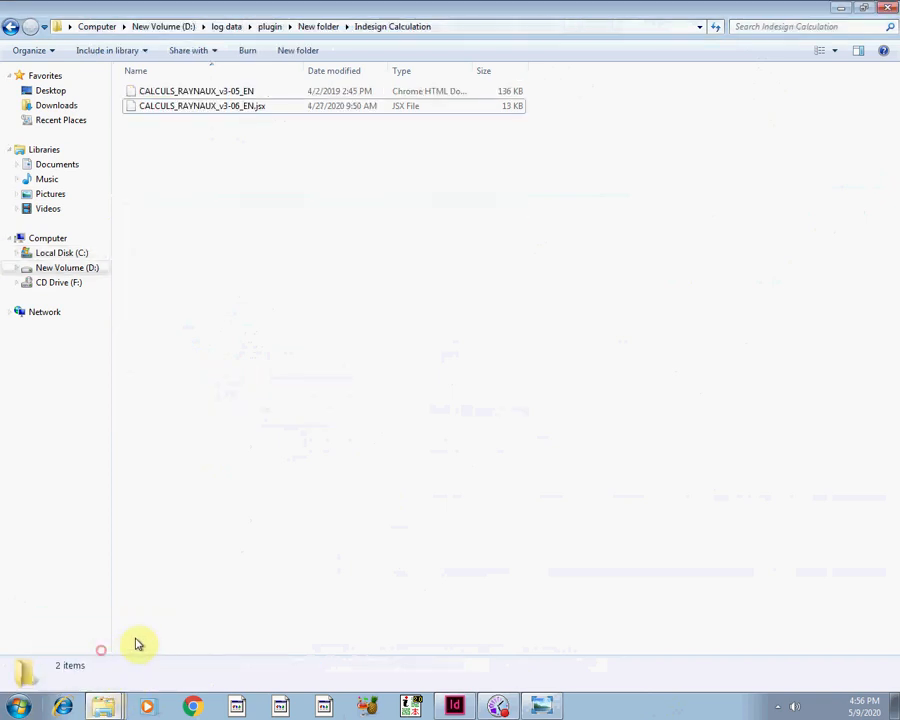
left_click(862, 8)
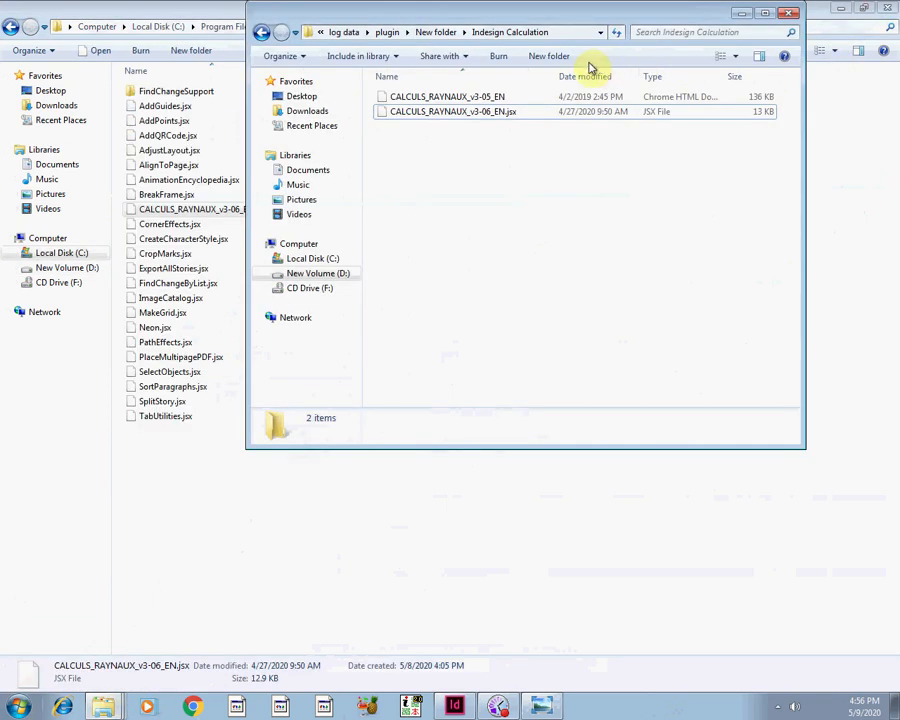
left_click_drag(615, 130, 198, 217)
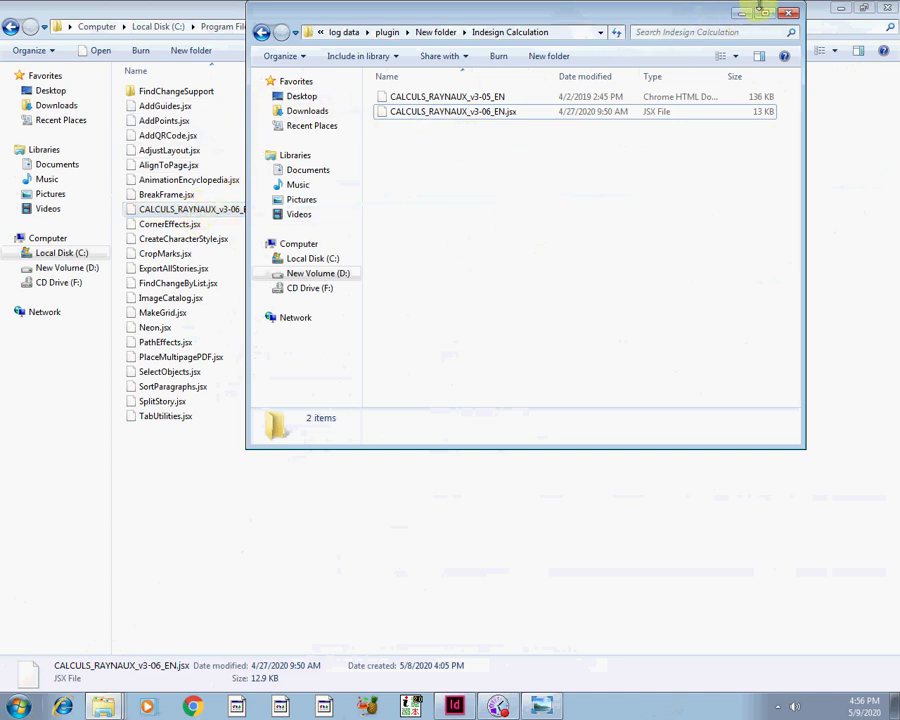
left_click(748, 15)
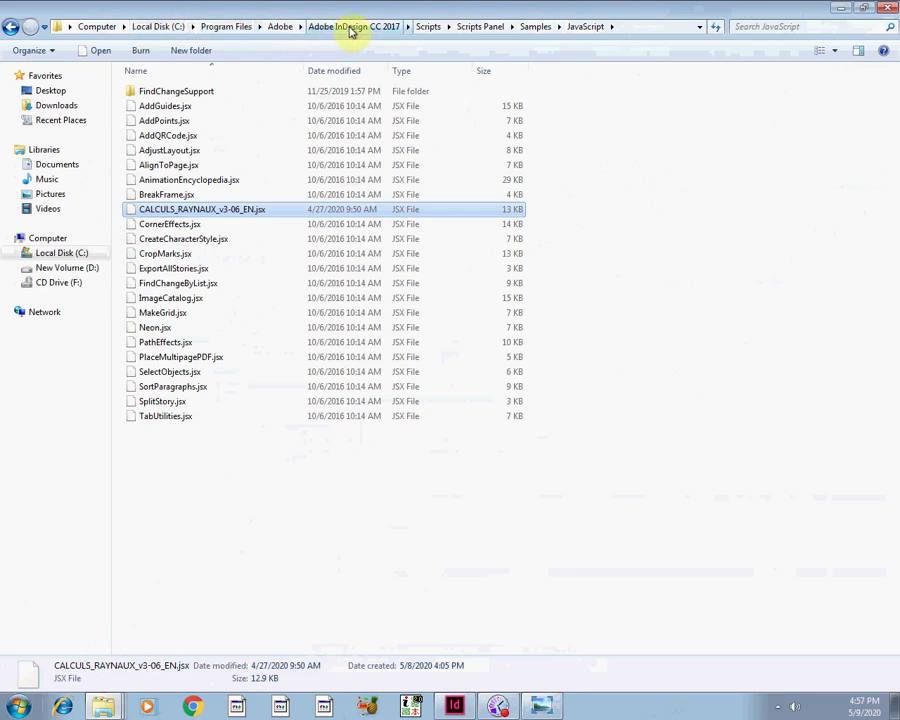
Reopen Indesign Calculation from New folder, select the source CALCULS_RAYNAUX_v3-06_EN.jsx to review it, and put the source and ADVANCE windows away.
left_click(103, 708)
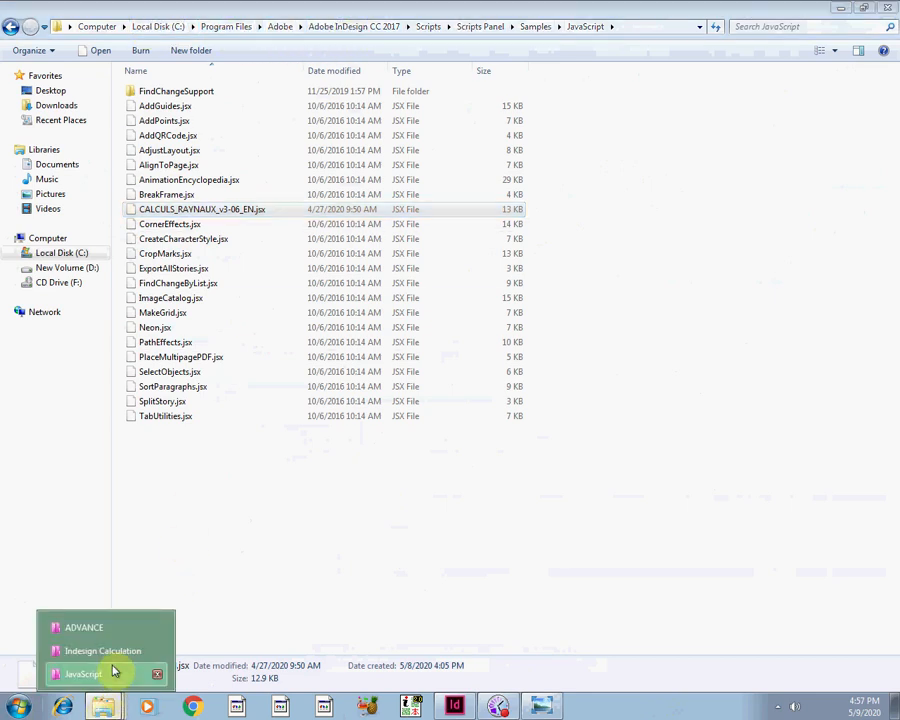
left_click(104, 637)
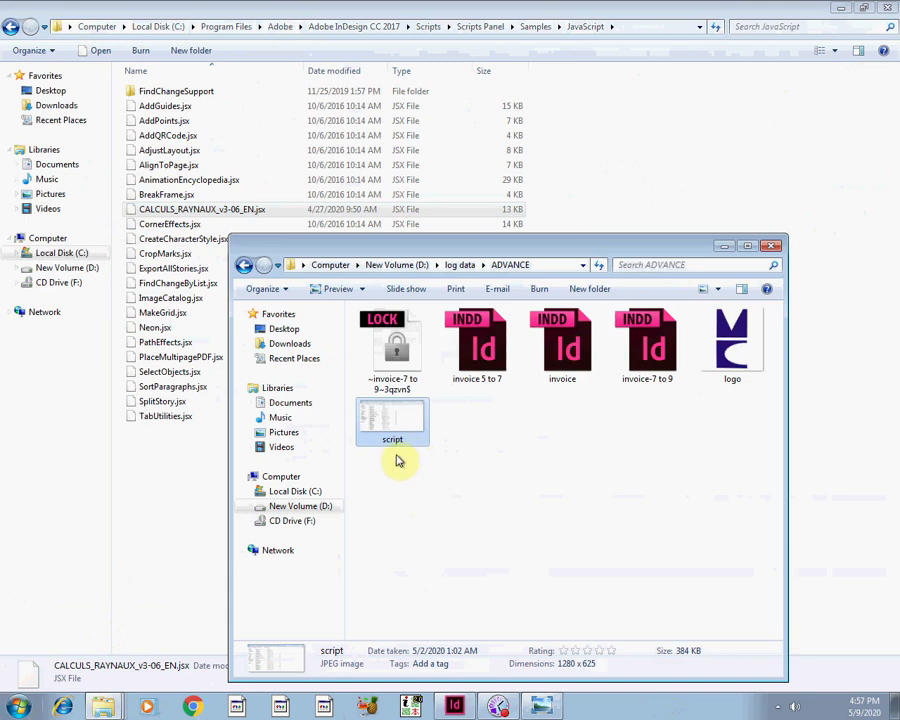
left_click(110, 700)
left_click(118, 660)
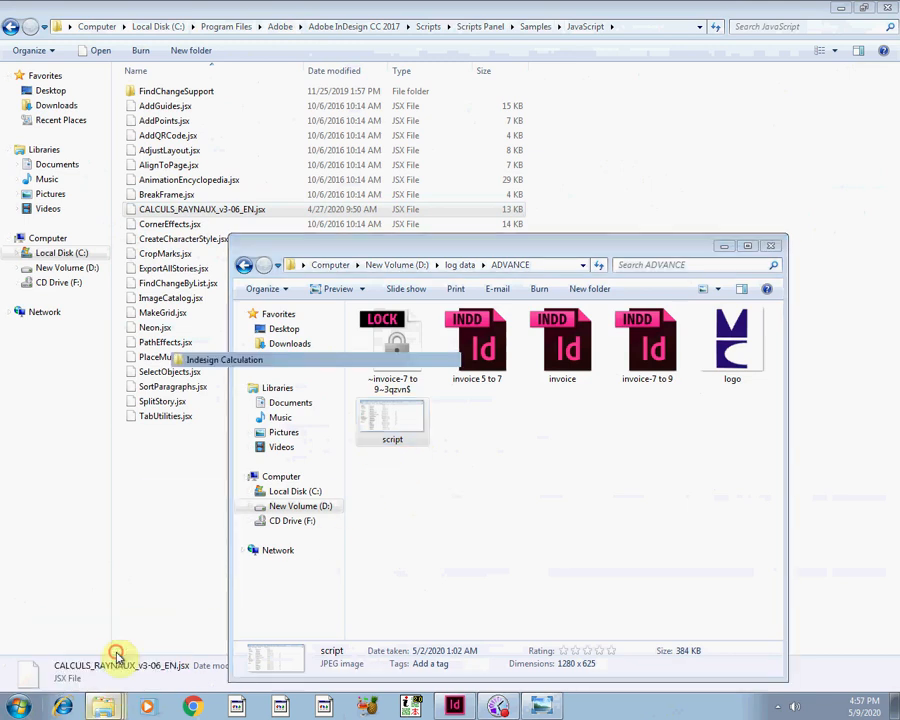
left_click(263, 32)
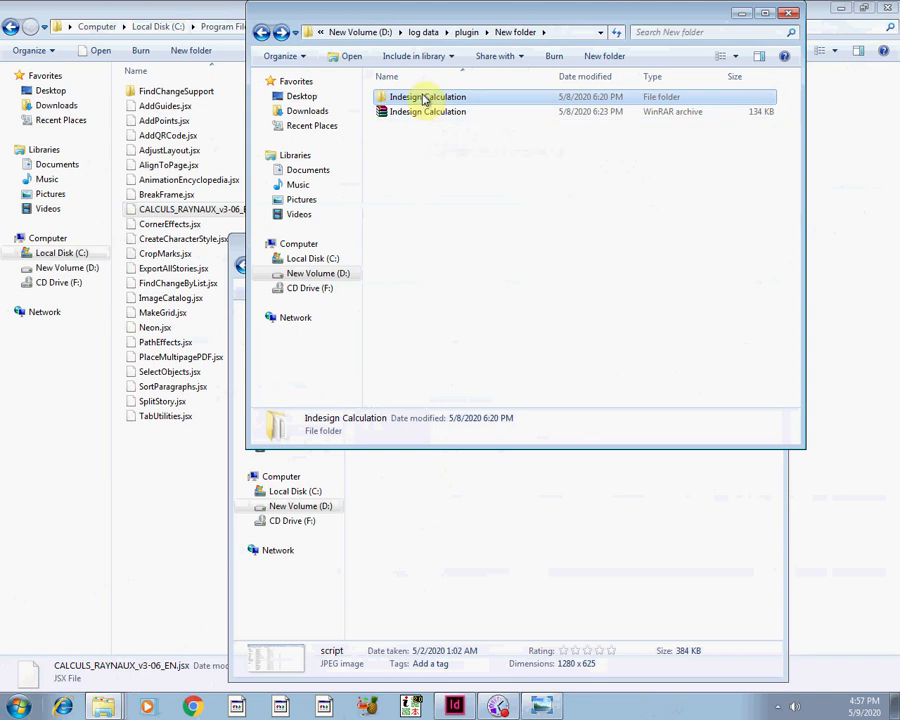
double_click(422, 97)
left_click(428, 116)
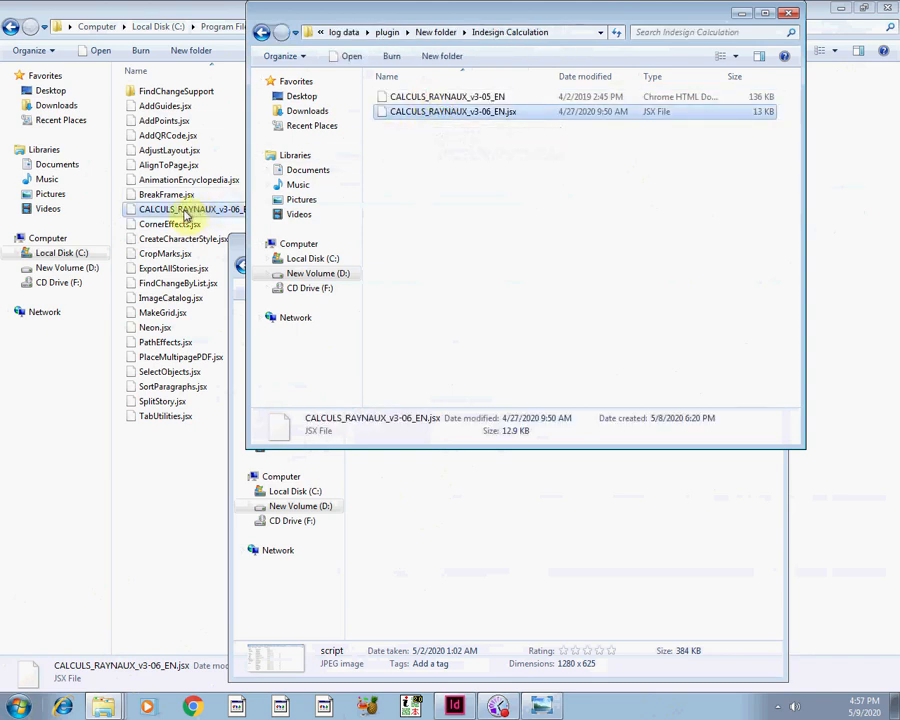
left_click(740, 13)
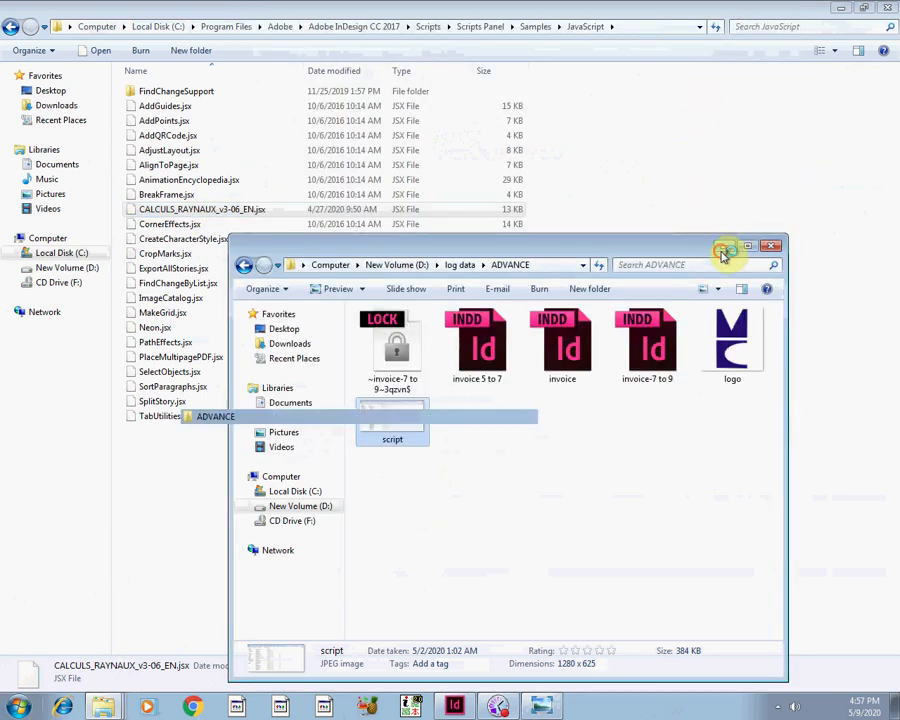
left_click(722, 246)
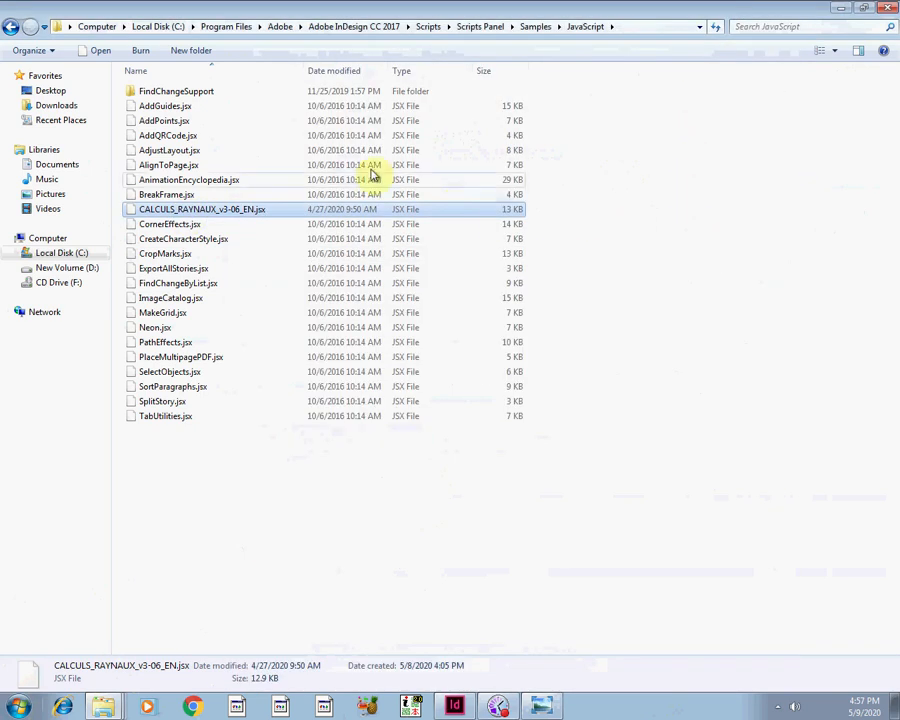
Return to the Samples folder and open its VBScript folder to examine the scripts there.
left_click(9, 27)
double_click(155, 110)
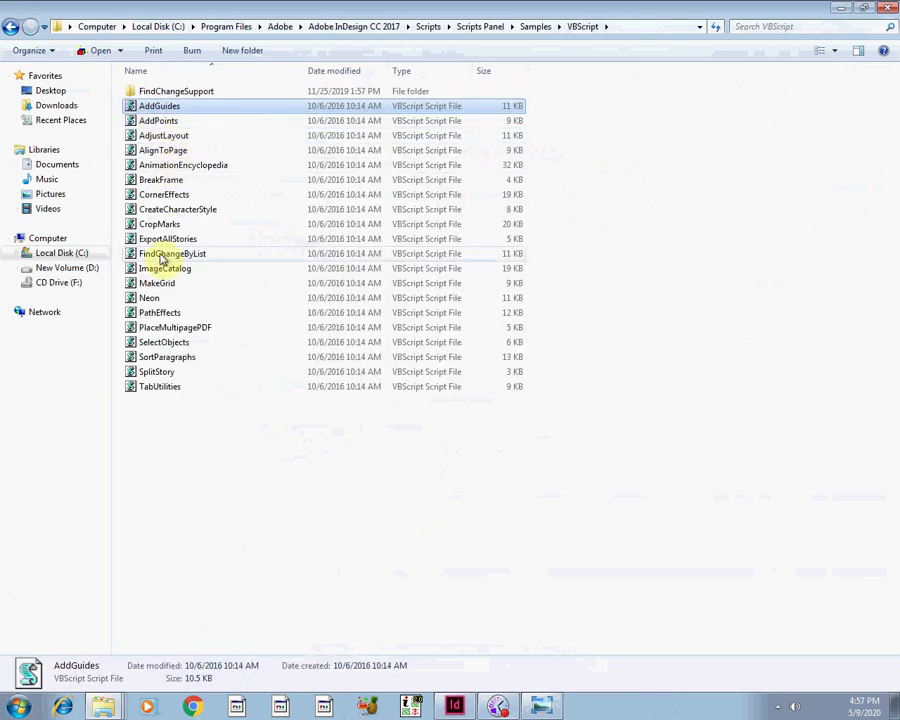
Return to the Samples folder, view the scripts in its JavaScript folder, and switch to InDesign.
left_click(12, 26)
left_click(170, 92)
double_click(170, 92)
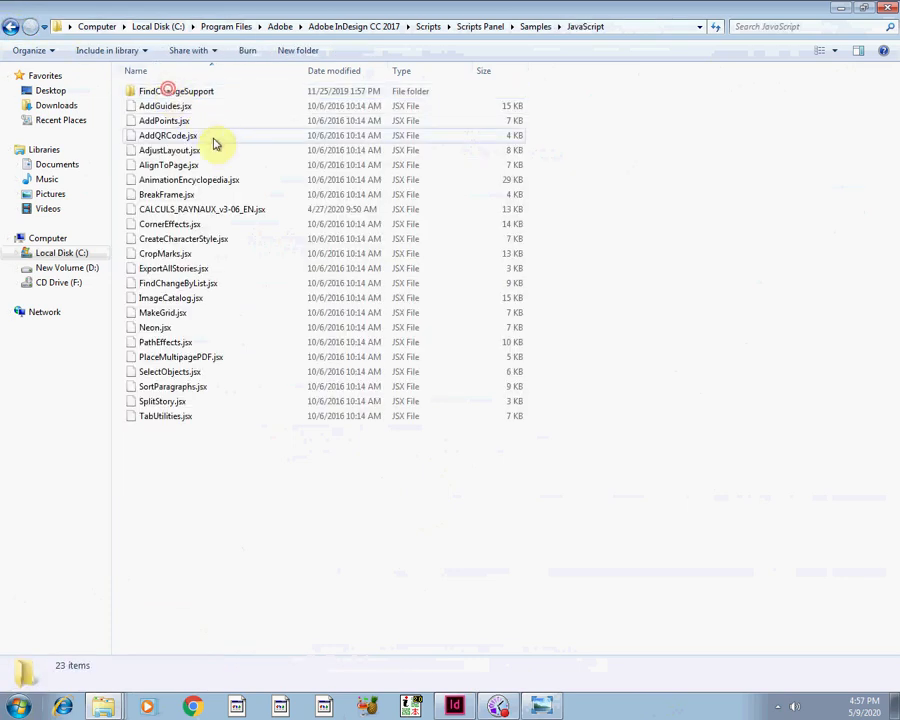
left_click(453, 704)
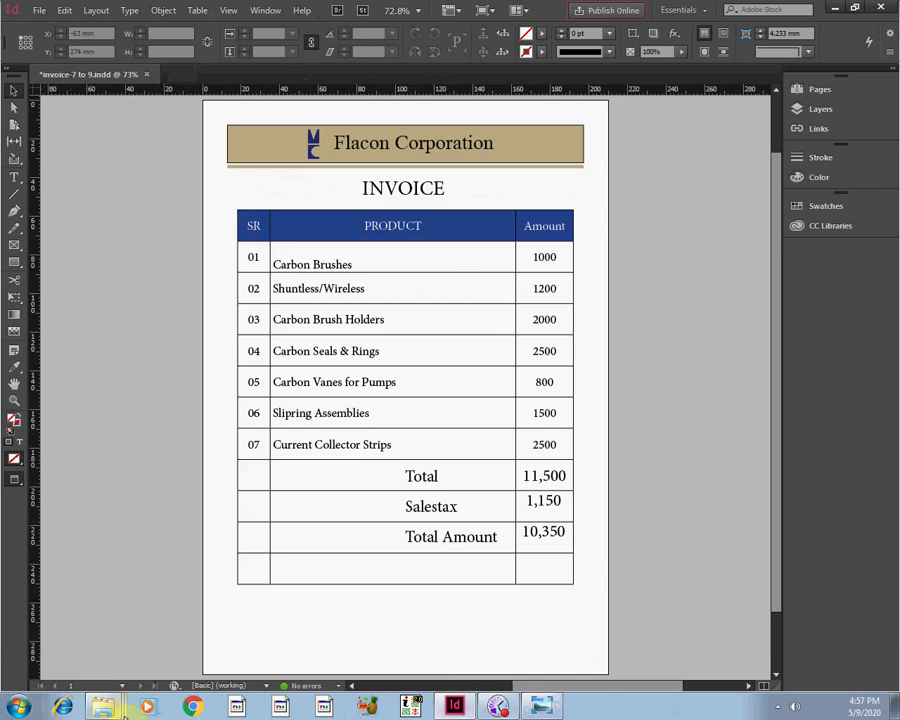
Open the invoice InDesign document from the ADVANCE folder.
mouse_move(103, 706)
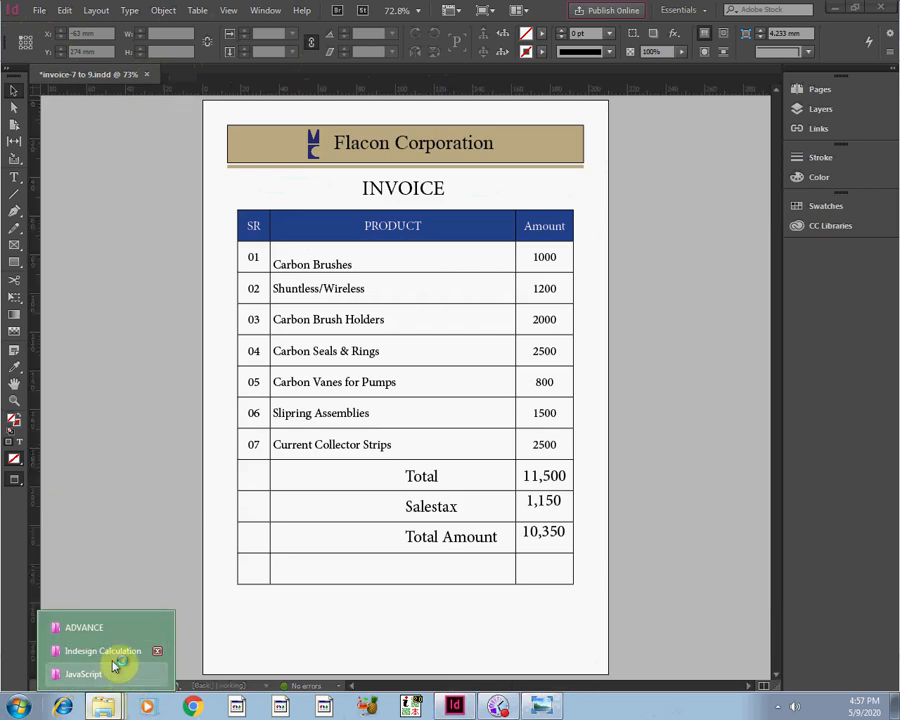
left_click(108, 629)
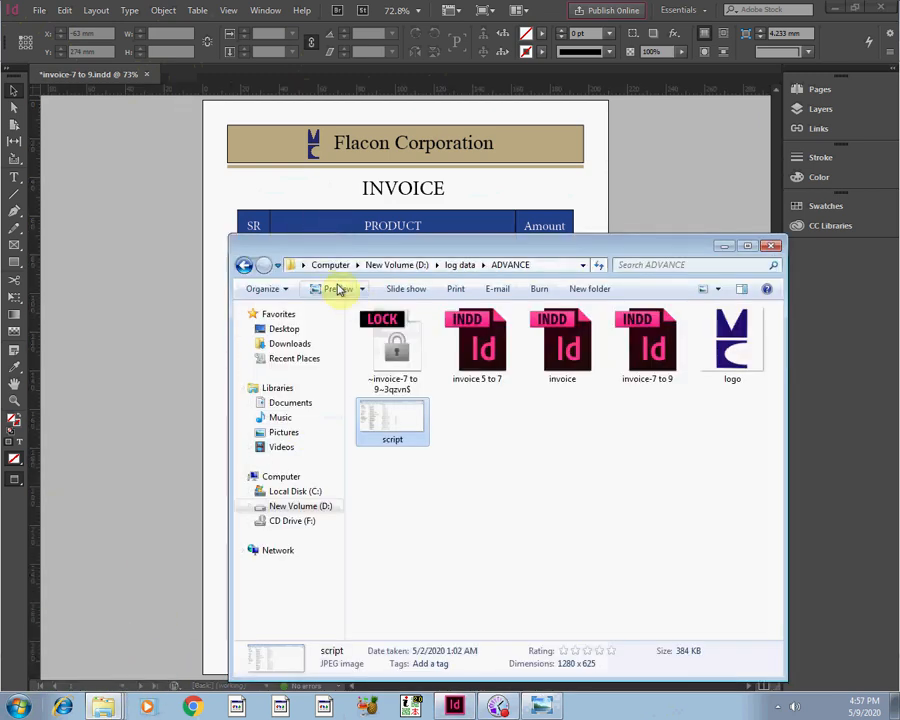
left_click(576, 365)
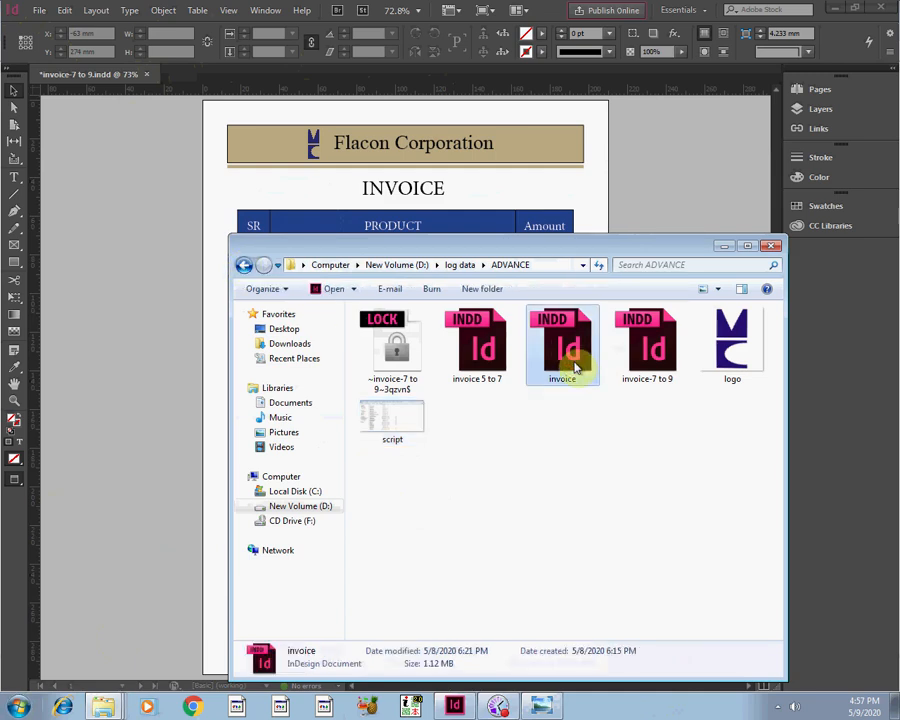
double_click(576, 367)
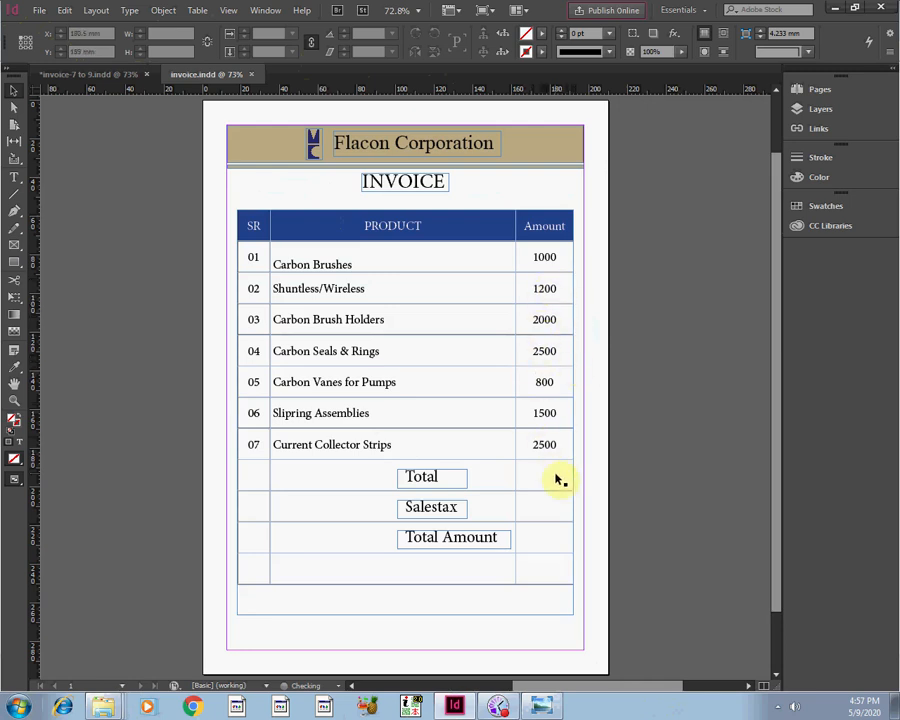
Float invoice-7 to 9.indd and invoice.indd in separate windows and place invoice.indd in front between the tools and the panel dock.
left_click_drag(94, 74, 112, 140)
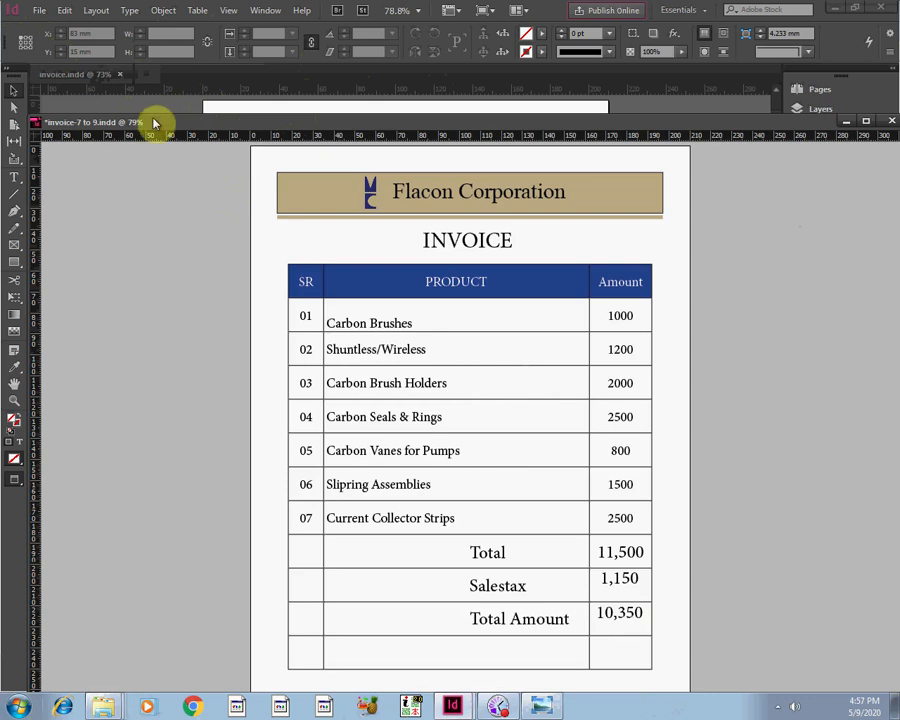
left_click_drag(155, 123, 188, 135)
left_click_drag(78, 74, 182, 147)
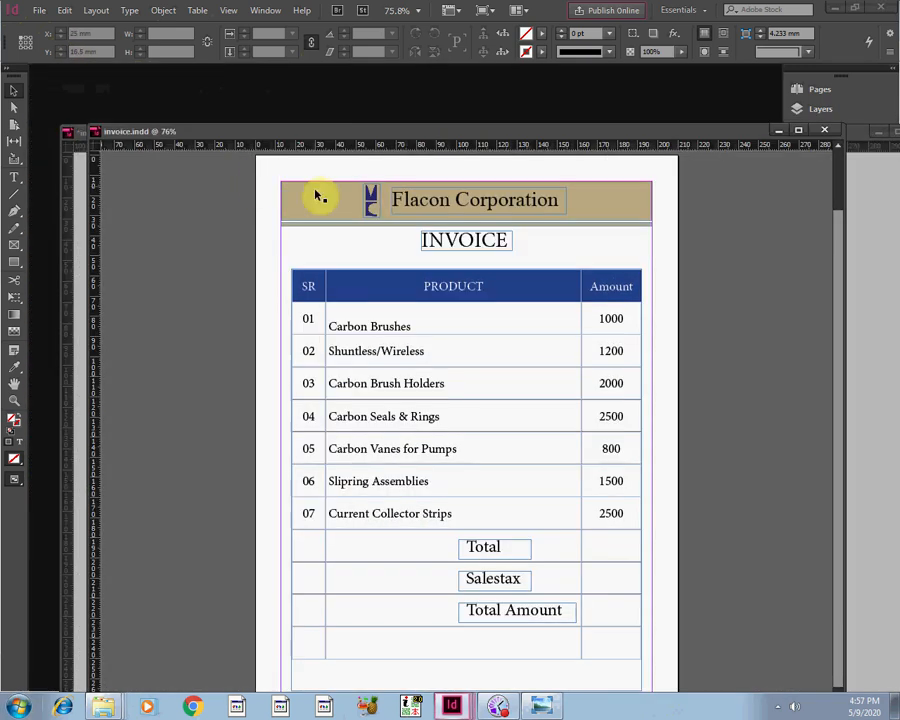
left_click(80, 135)
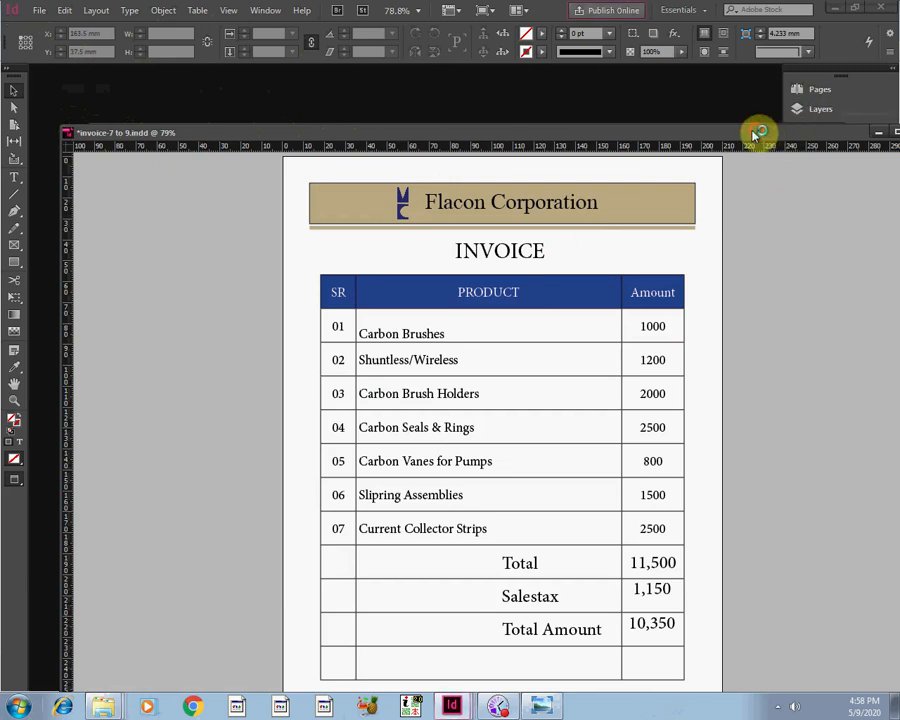
left_click_drag(755, 135, 607, 90)
left_click(799, 141)
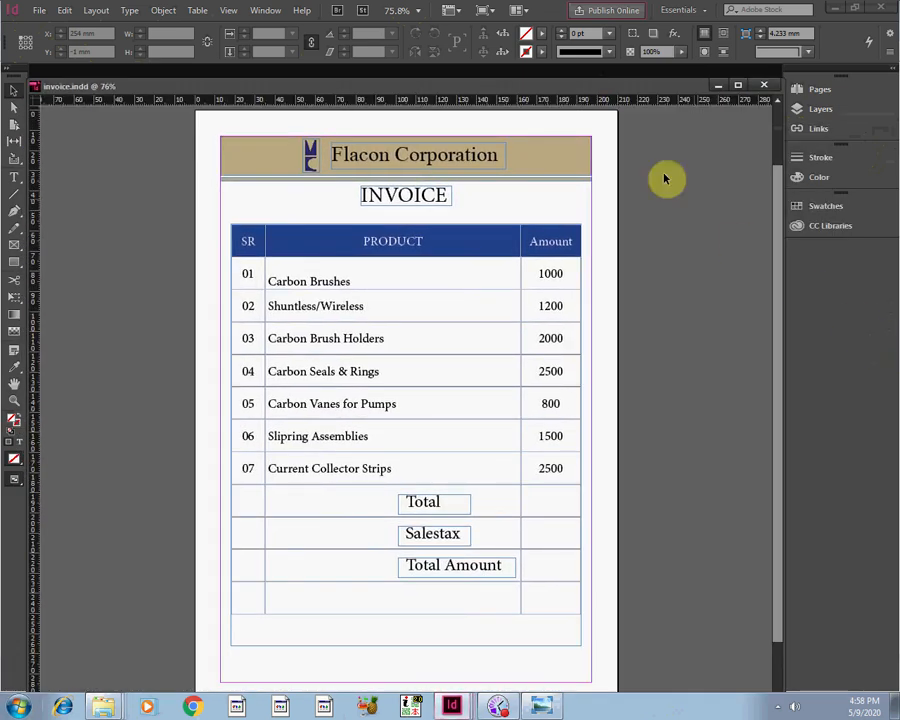
mouse_move(542, 87)
left_mouse_down()
mouse_move(543, 79)
mouse_move(547, 90)
left_mouse_up()
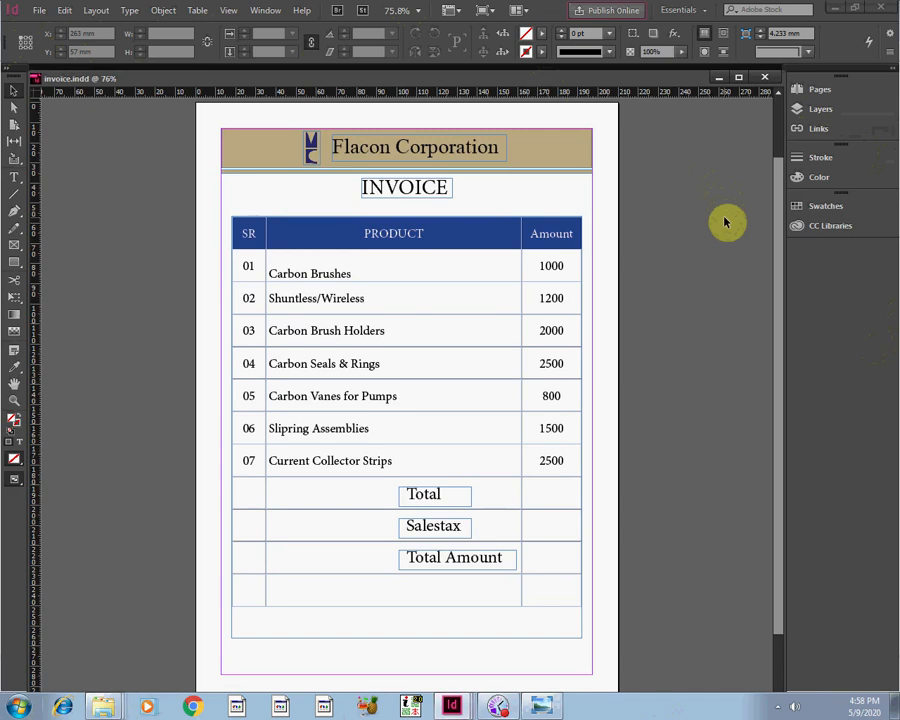
mouse_move(112, 706)
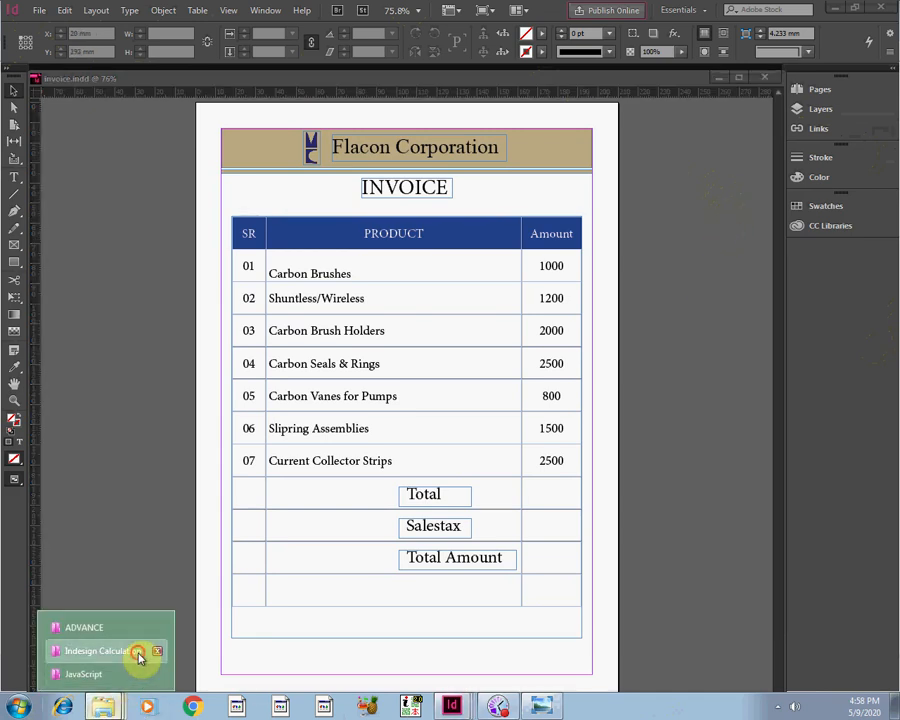
left_click(138, 652)
left_click(736, 14)
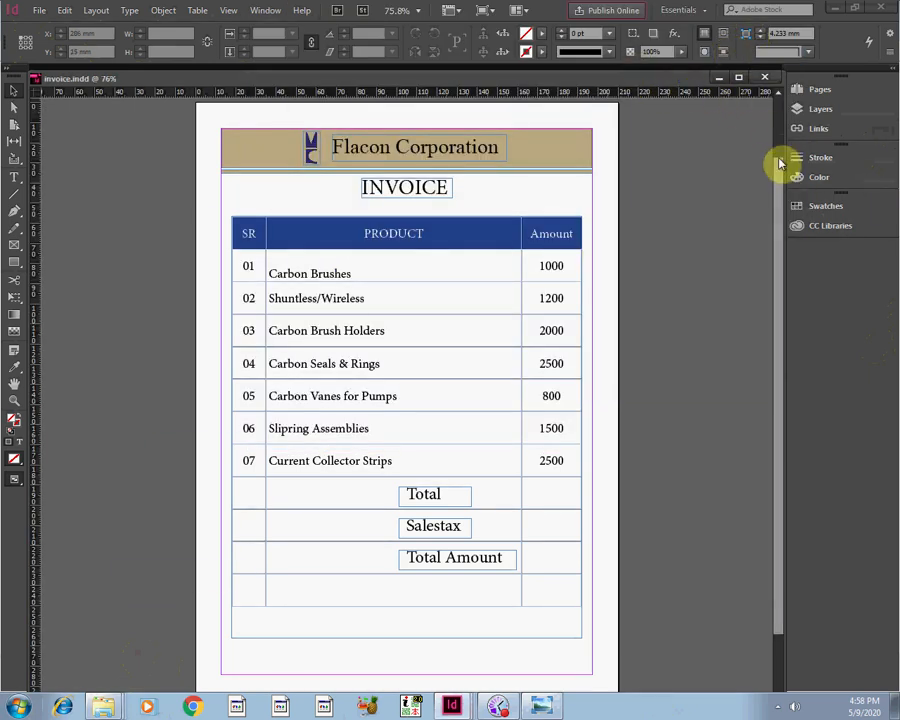
Adjust the sides and position of the floating invoice.indd window to fit beside the tools and the panel dock.
left_click_drag(785, 170, 780, 172)
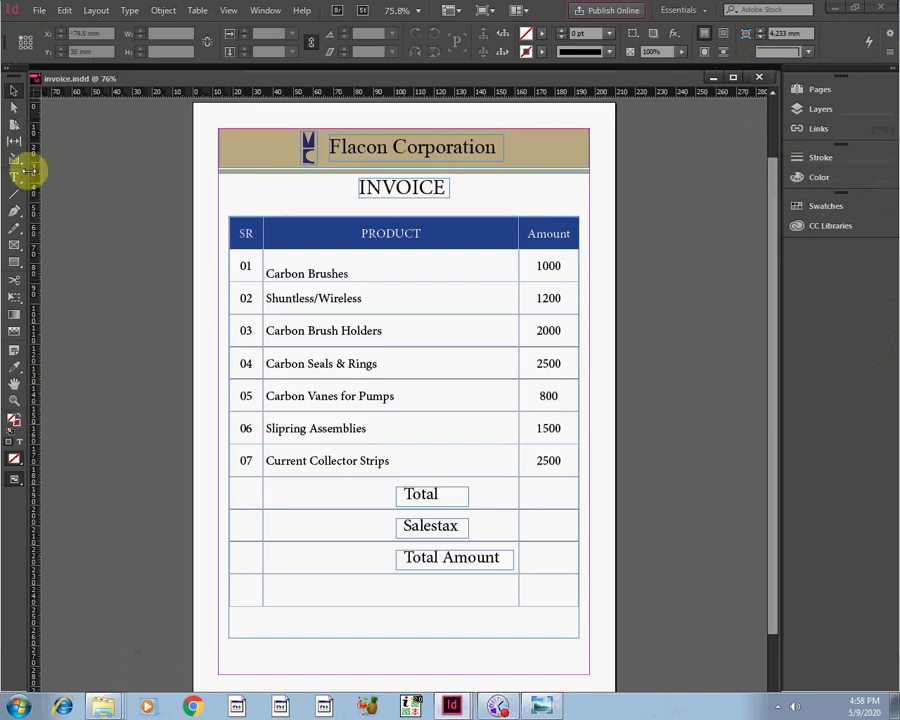
left_click_drag(30, 174, 36, 177)
left_click_drag(184, 79, 209, 84)
key("ctrl+r")
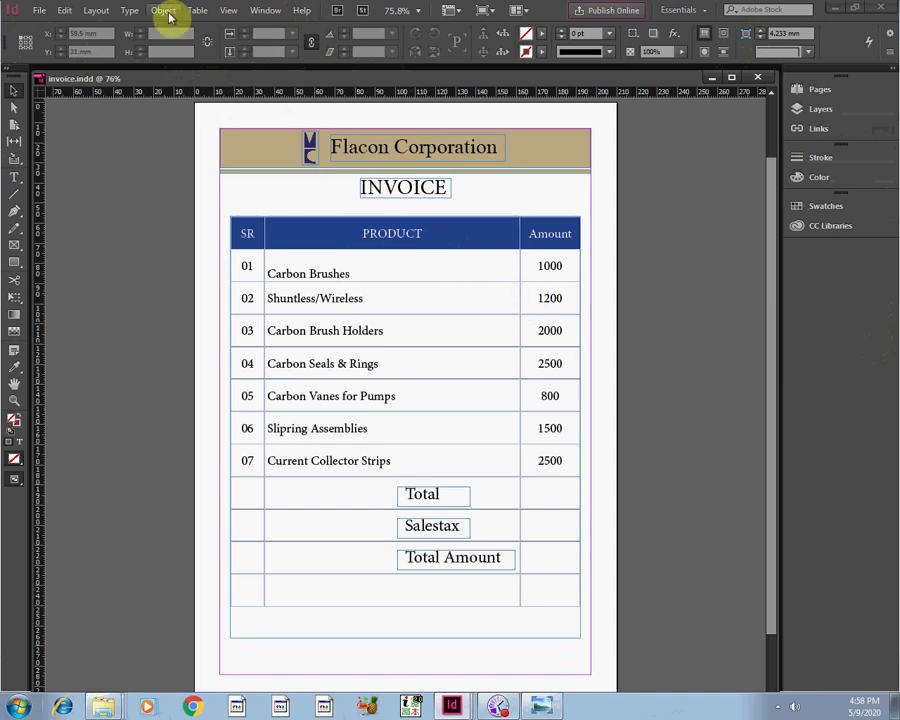
Open the Scripts utility panel for the invoice document.
left_click(198, 12)
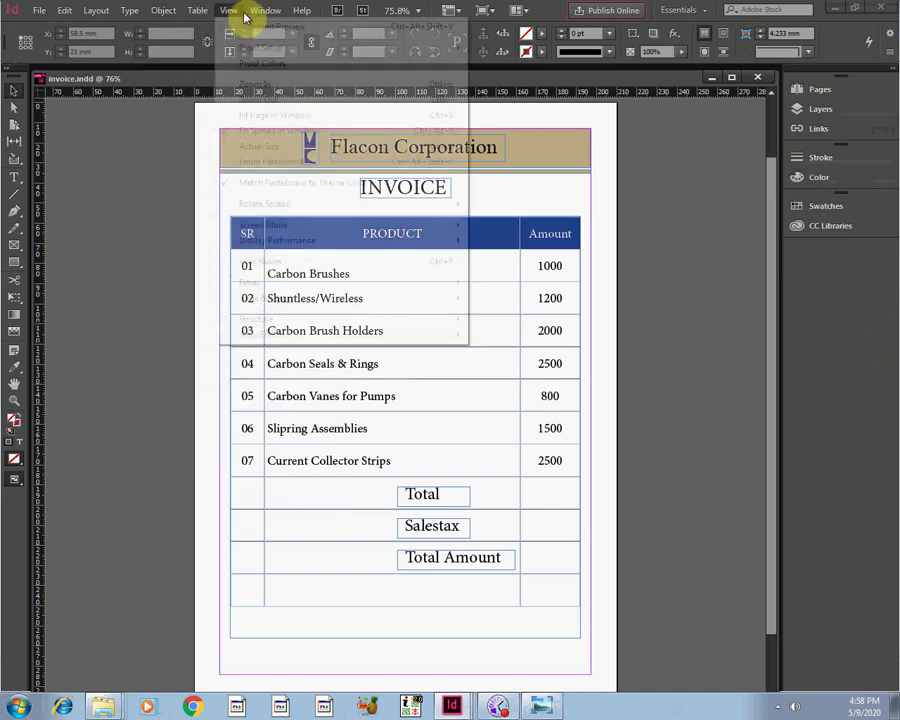
mouse_move(280, 14)
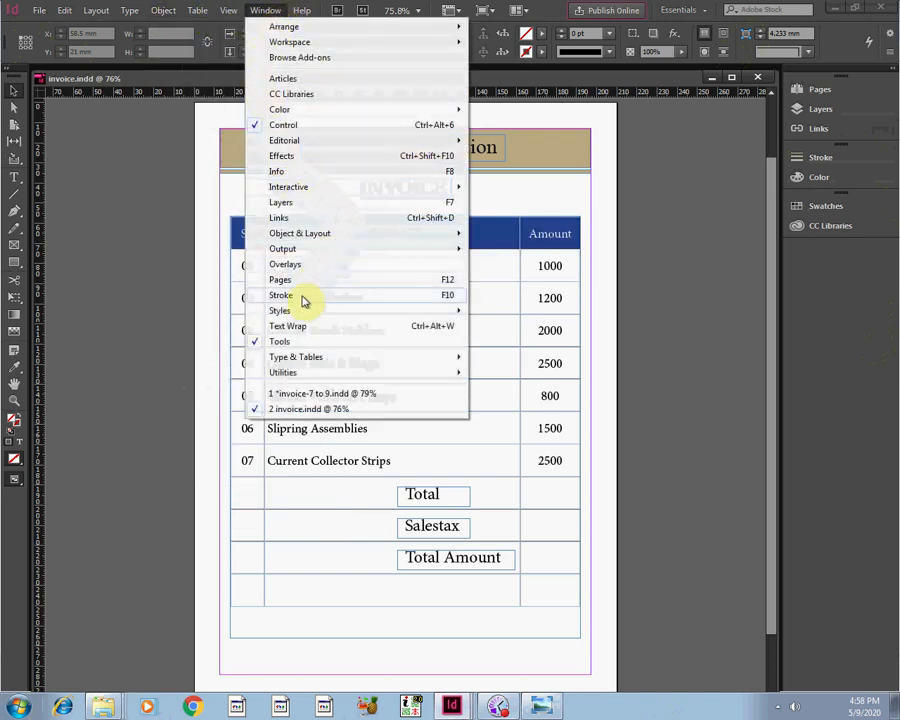
mouse_move(296, 366)
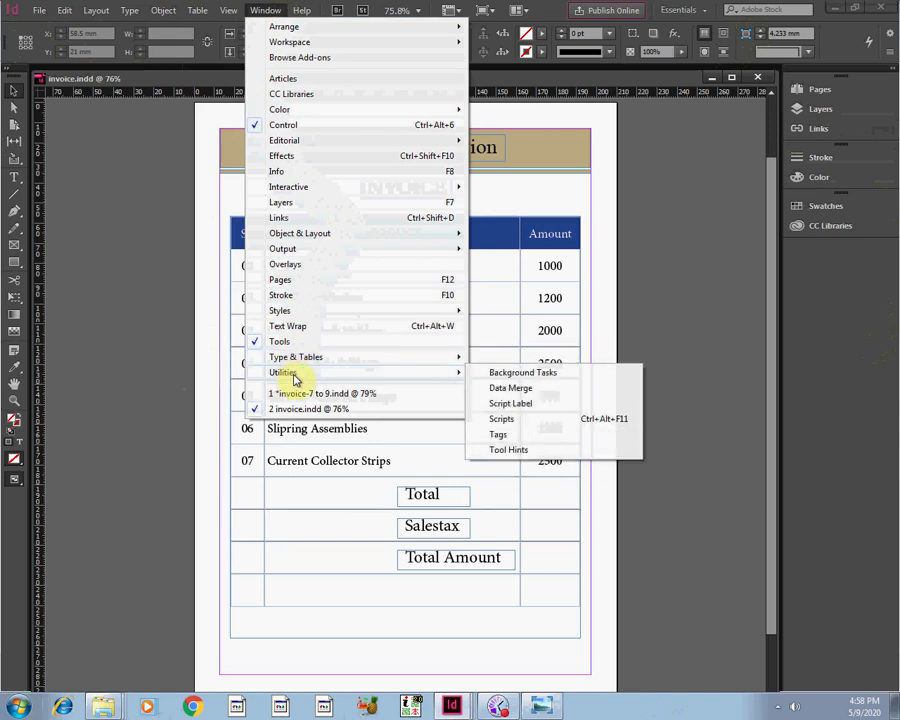
left_click(505, 420)
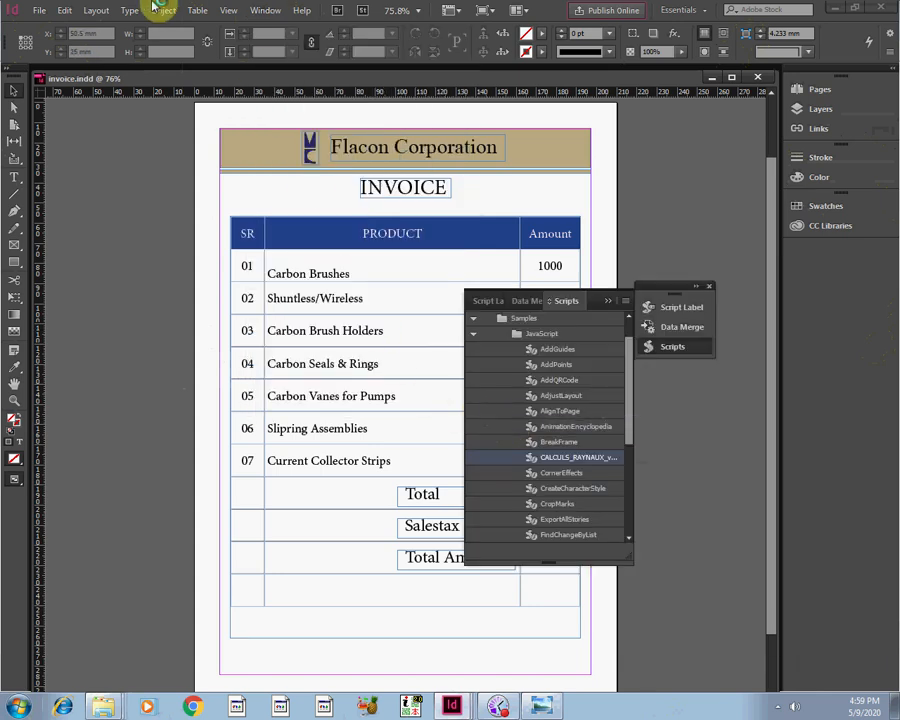
Collapse the Samples folder in the Scripts panel and move the panel group away from the invoice table.
left_click(496, 302)
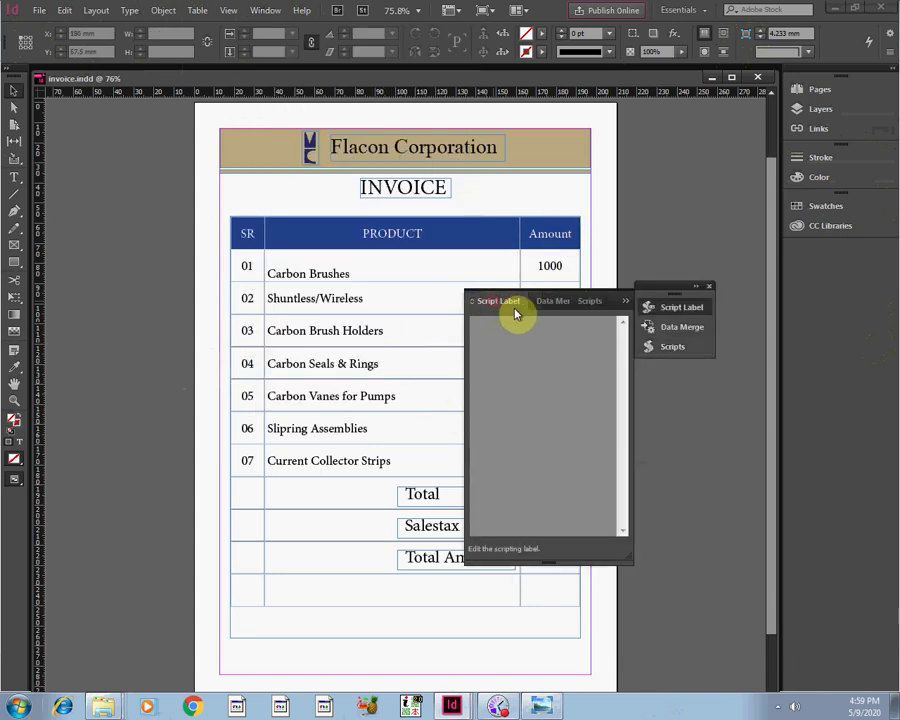
left_click(566, 302)
left_click(574, 302)
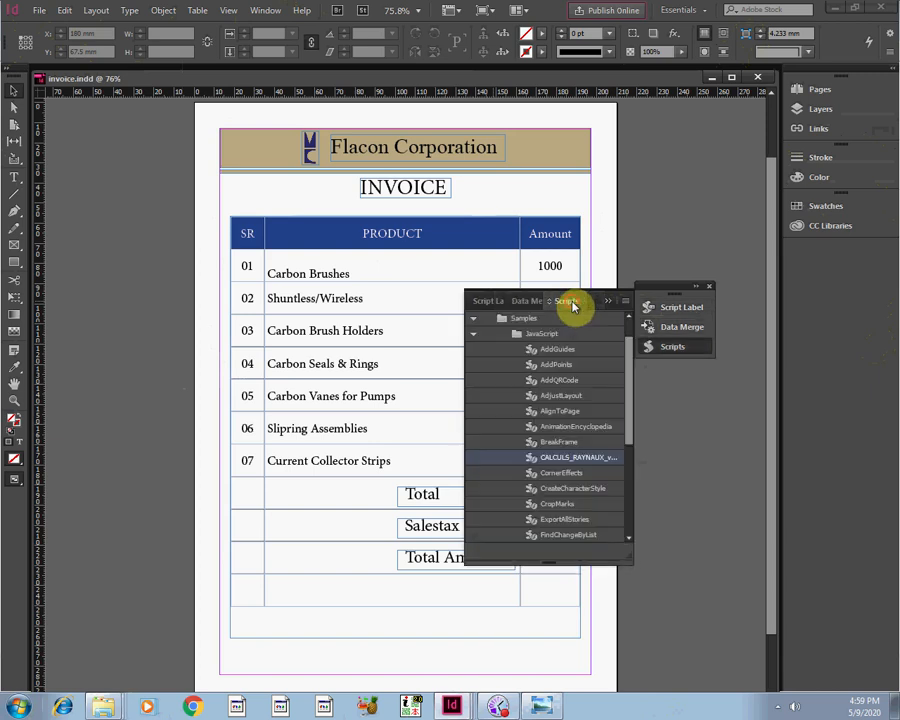
left_click(474, 319)
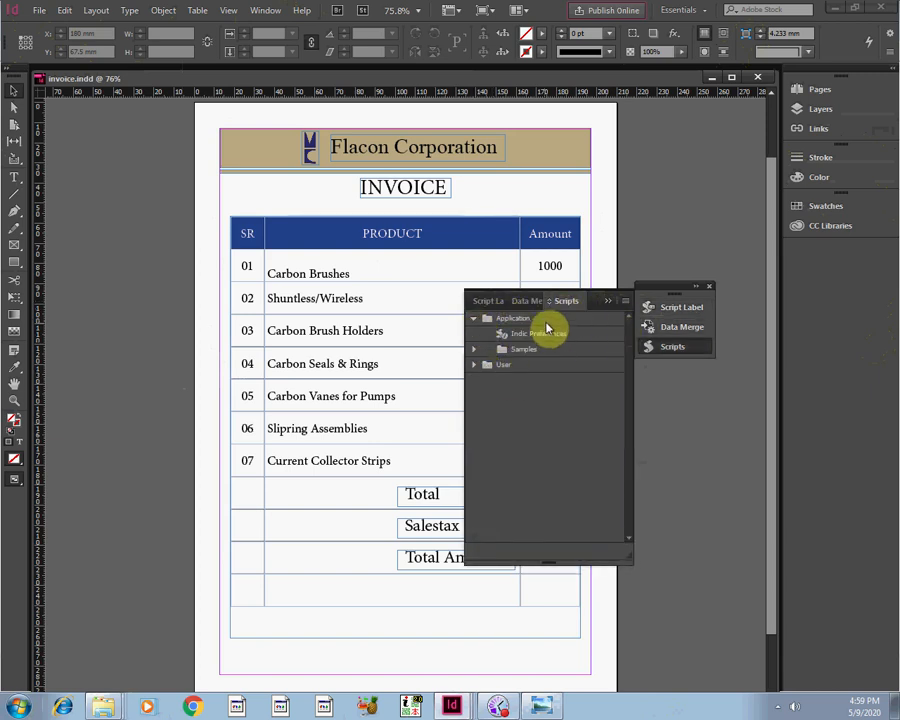
left_click_drag(671, 287, 725, 265)
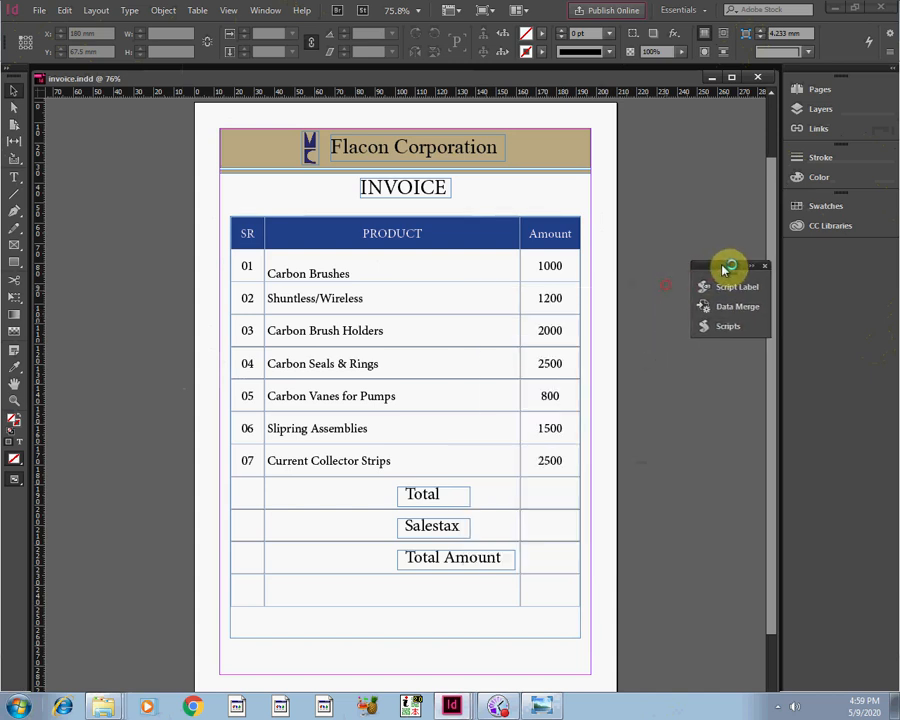
Show the Scripts panel again and expand Samples under Application.
left_click(716, 288)
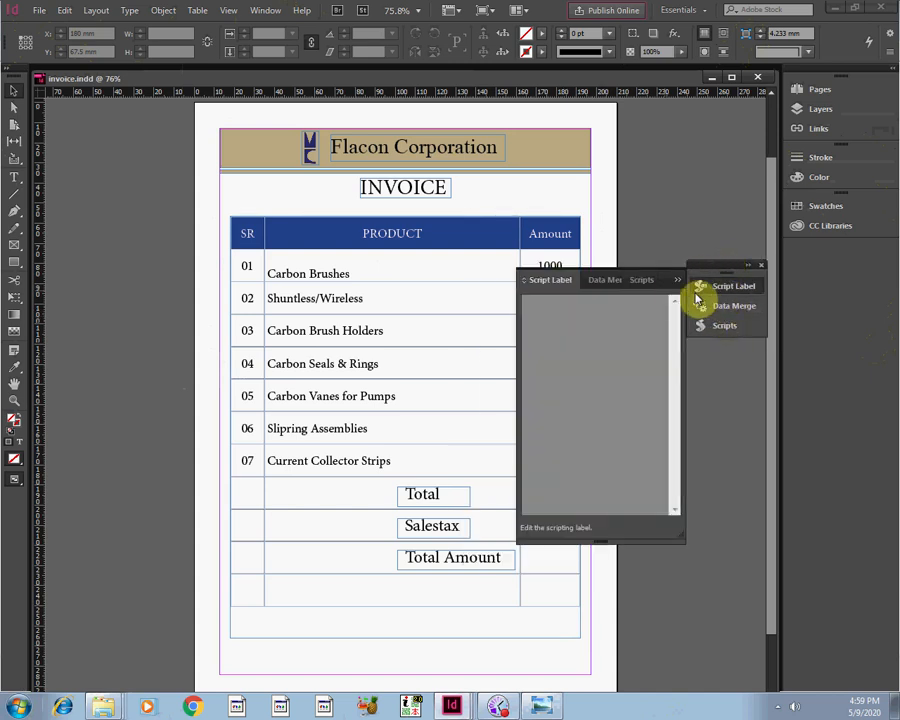
left_click(717, 306)
left_click(720, 328)
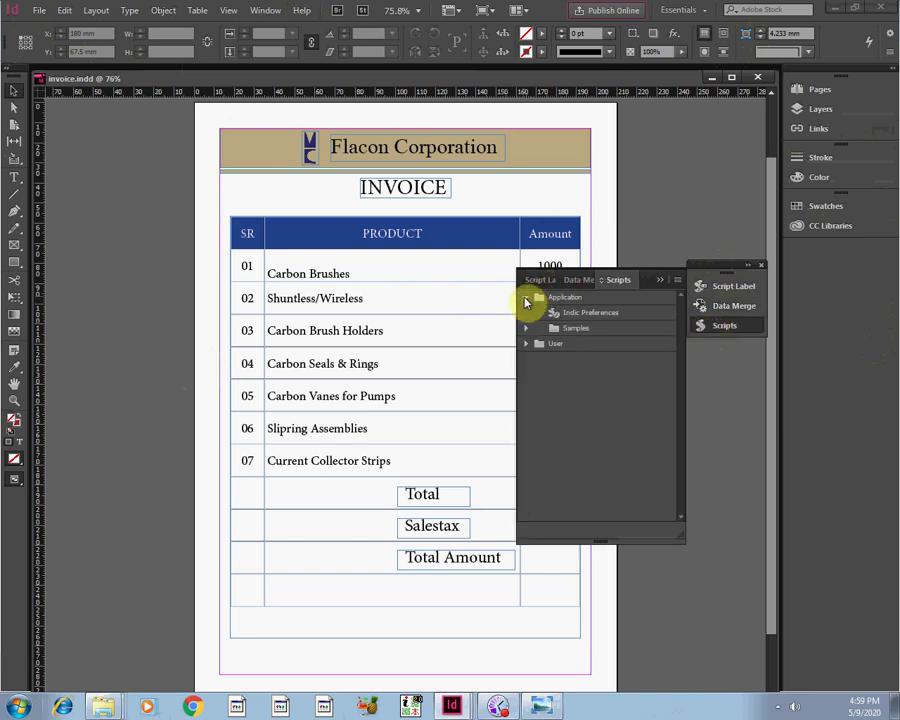
left_click(526, 301)
left_click(528, 330)
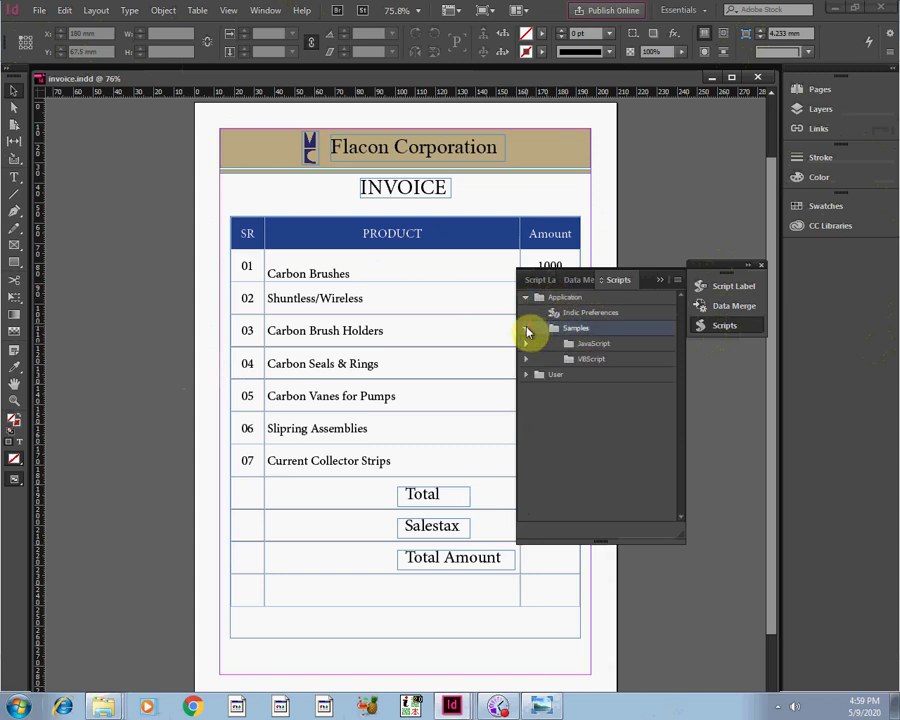
Go up from JavaScript to the Samples folder in File Explorer to compare its subfolders with the Scripts panel, and return to invoice.indd.
right_click(106, 705)
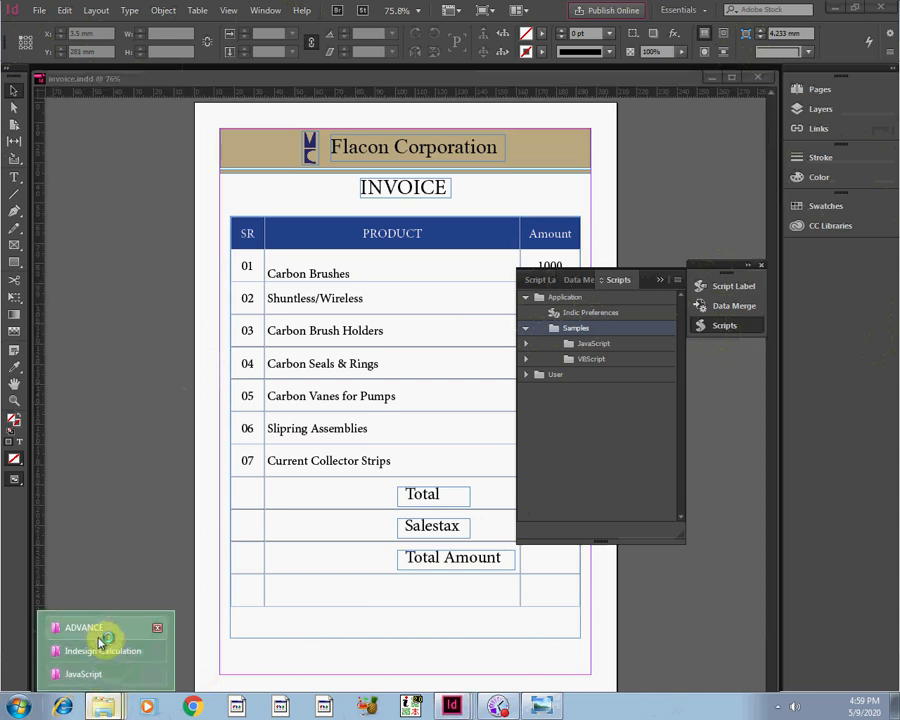
left_click(95, 673)
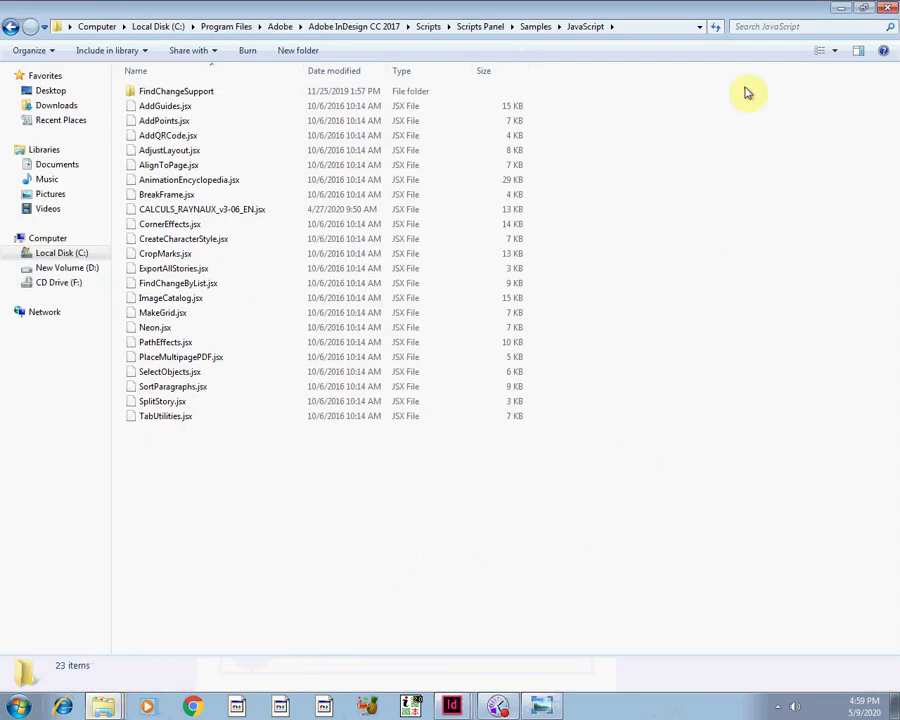
left_click(14, 25)
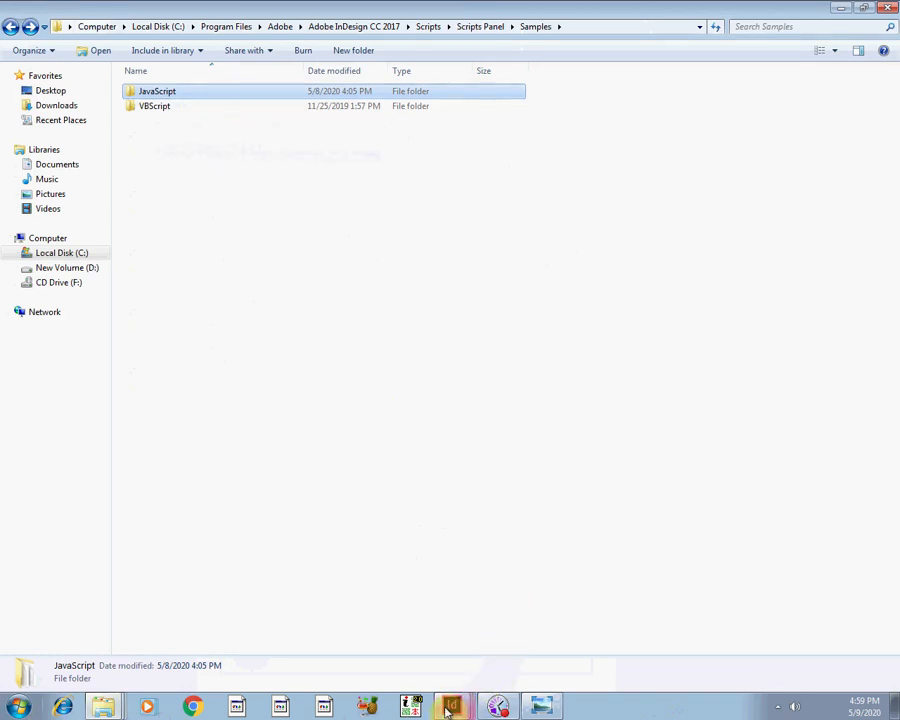
mouse_move(456, 707)
left_click(452, 626)
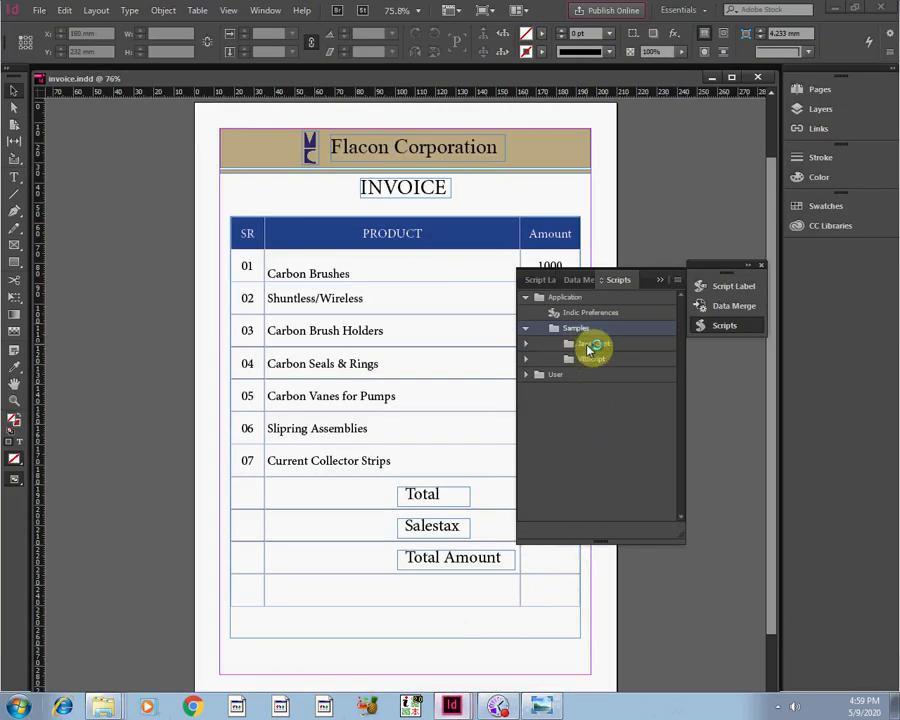
Compare the Scripts Panel folder and its Samples subfolder on disk with the Scripts panel's tree, and return to invoice.indd.
mouse_move(104, 700)
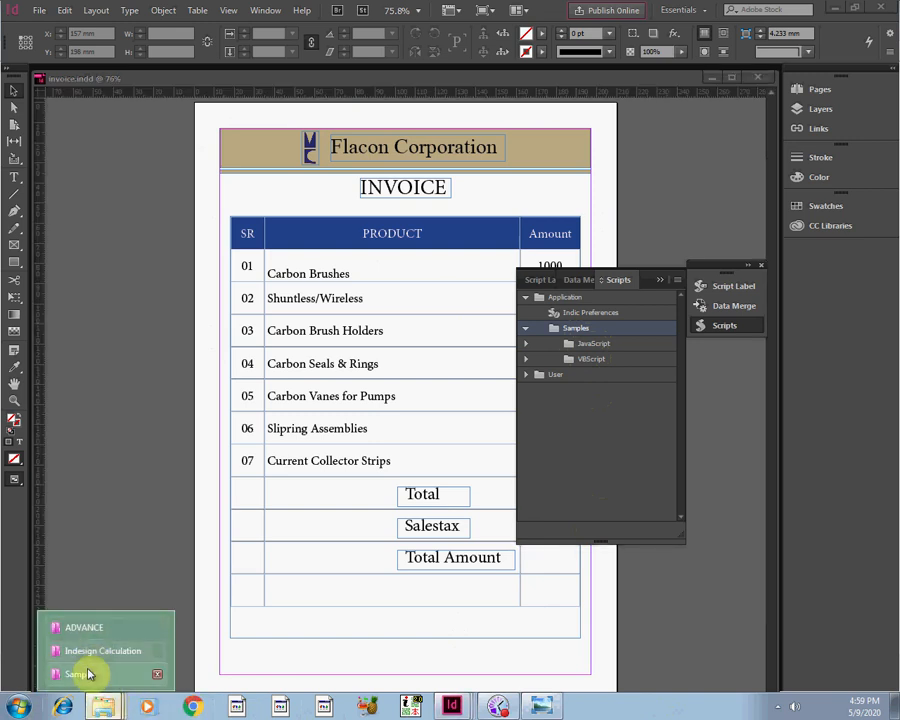
left_click(80, 674)
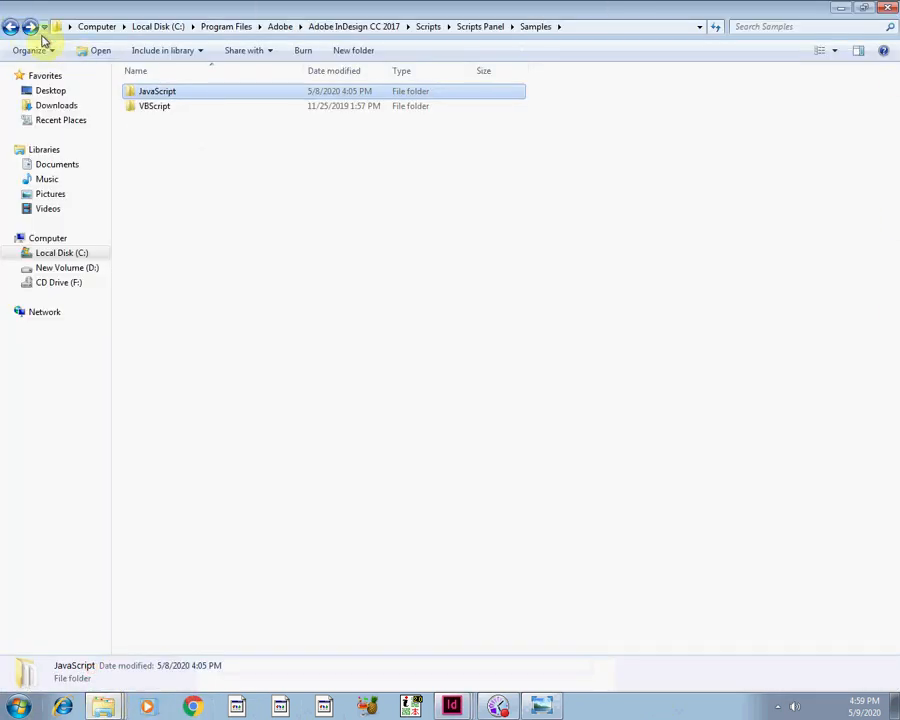
left_click(12, 26)
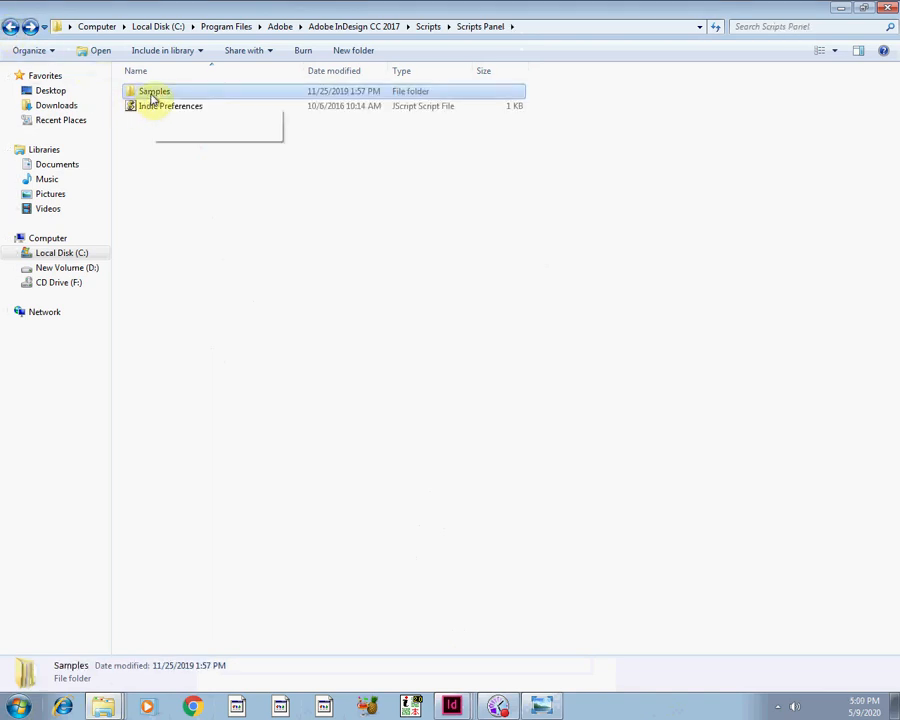
double_click(151, 92)
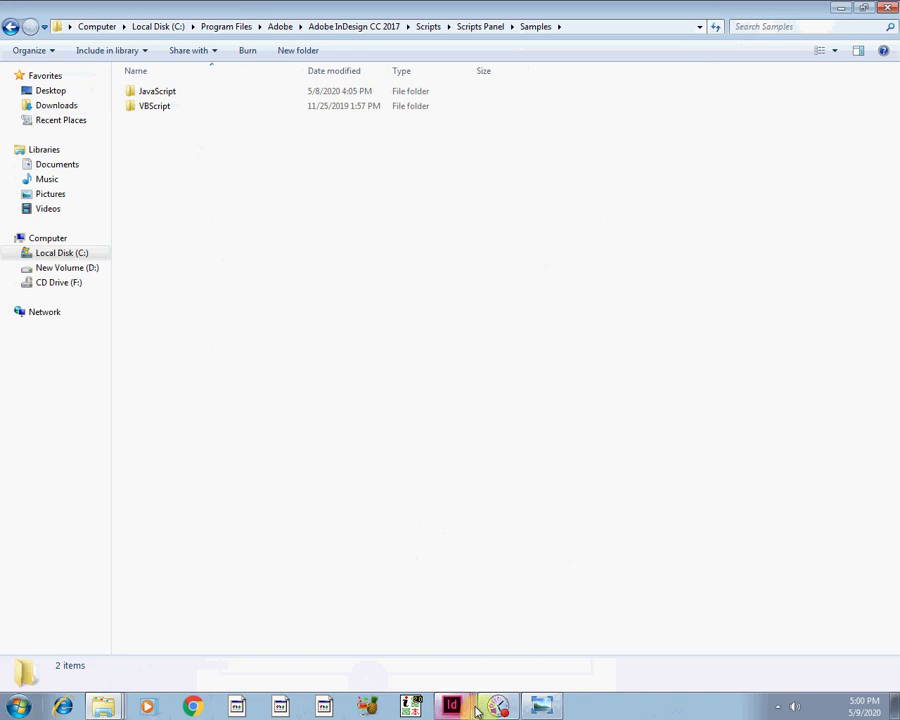
mouse_move(477, 708)
left_click(459, 634)
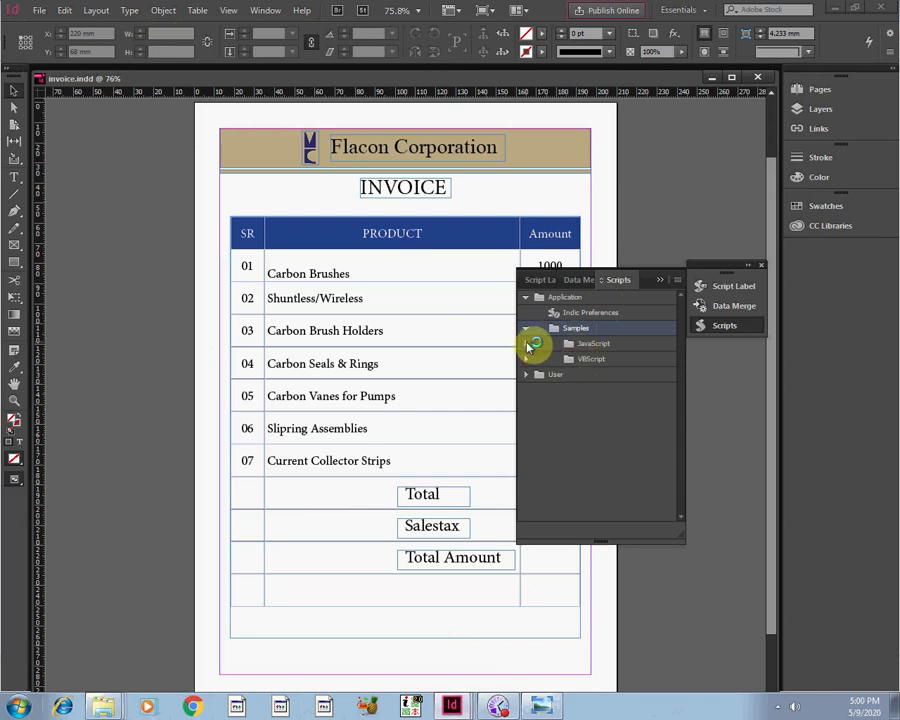
Expand the JavaScript samples folder and try to run the CALCULS_RAYNAUX_v3-06_EN script with no table cells selected.
left_click(527, 344)
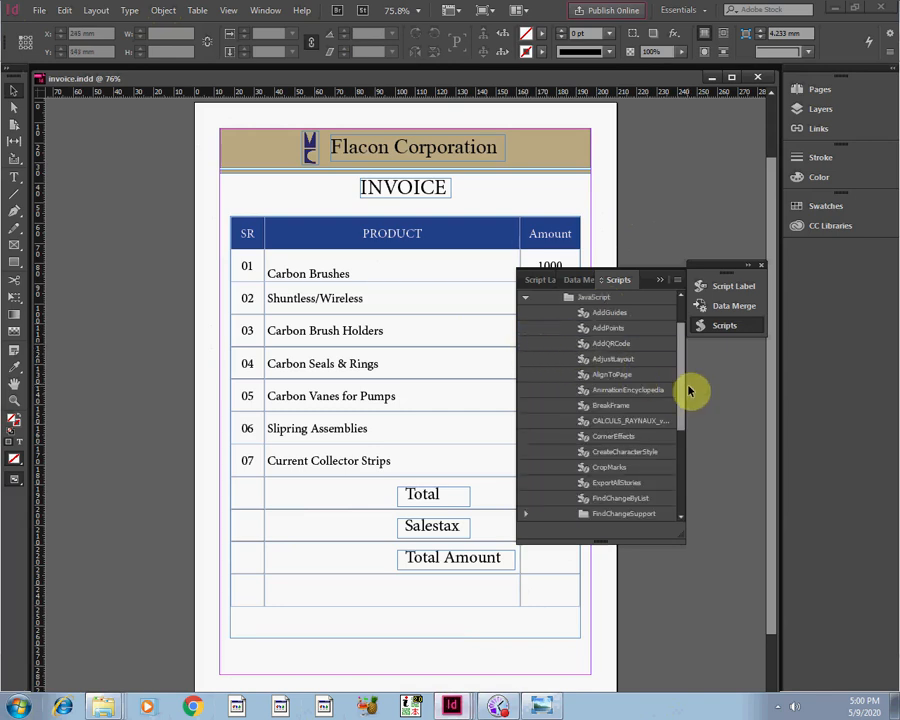
mouse_move(685, 386)
left_mouse_down()
mouse_move(682, 403)
mouse_move(682, 366)
mouse_move(683, 382)
left_mouse_up()
scroll(682, 404, "down", 1)
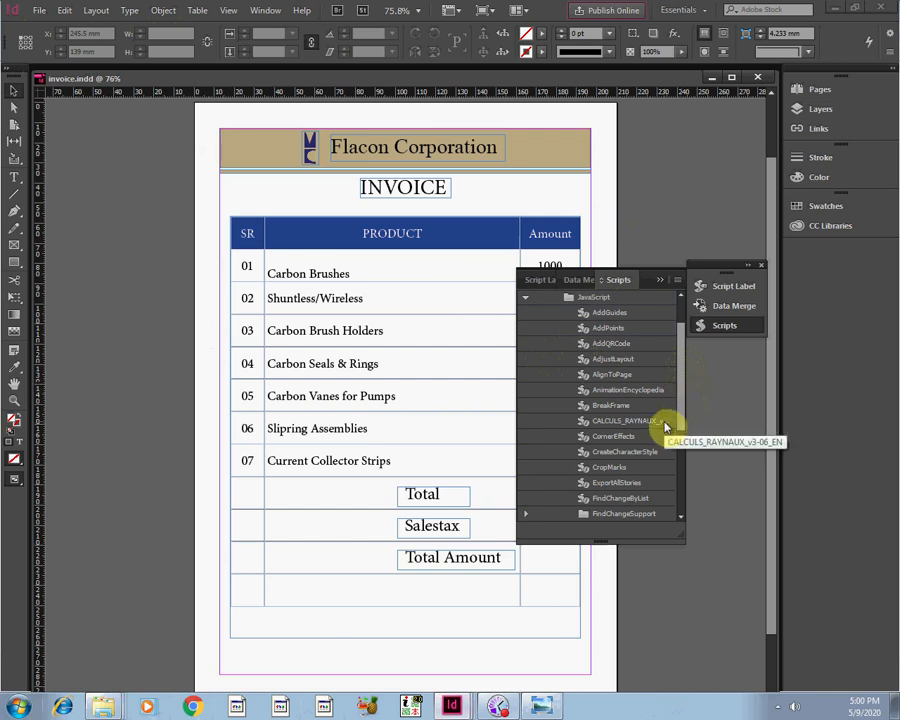
double_click(626, 424)
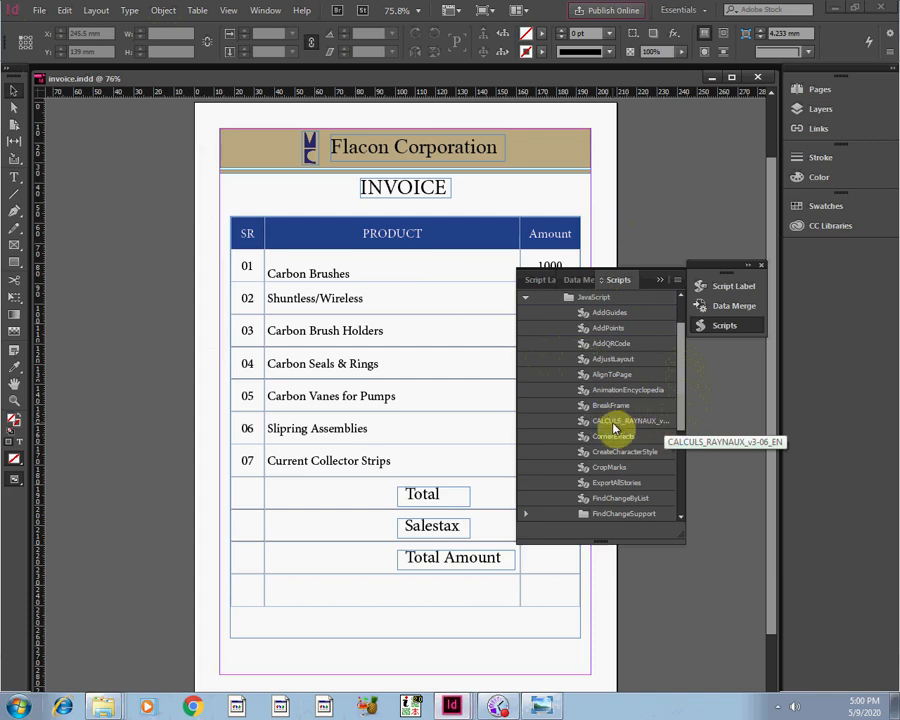
left_click_drag(684, 356, 686, 372)
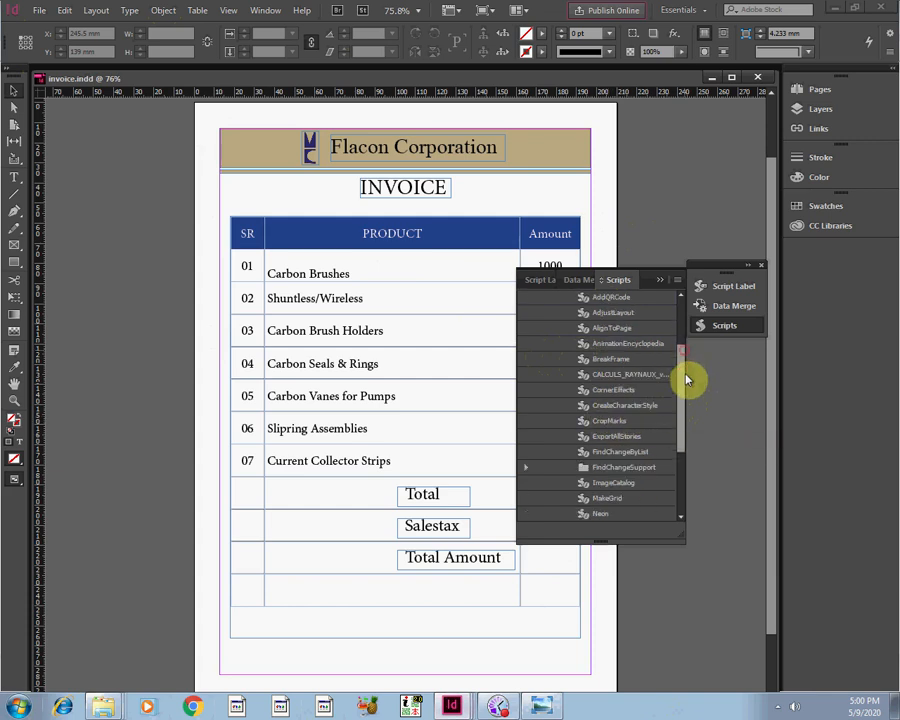
double_click(625, 393)
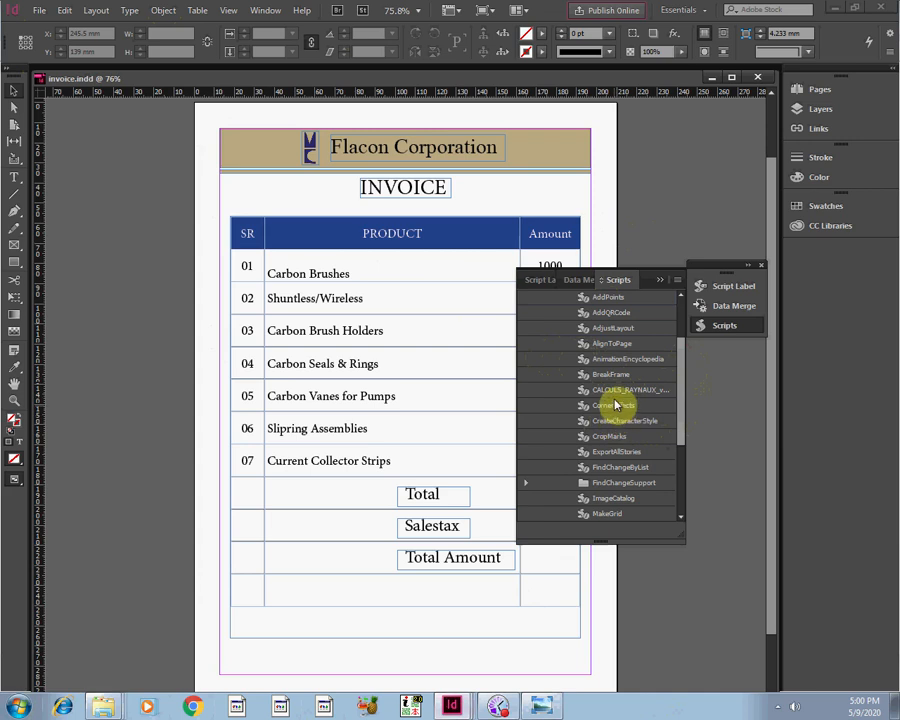
double_click(620, 391)
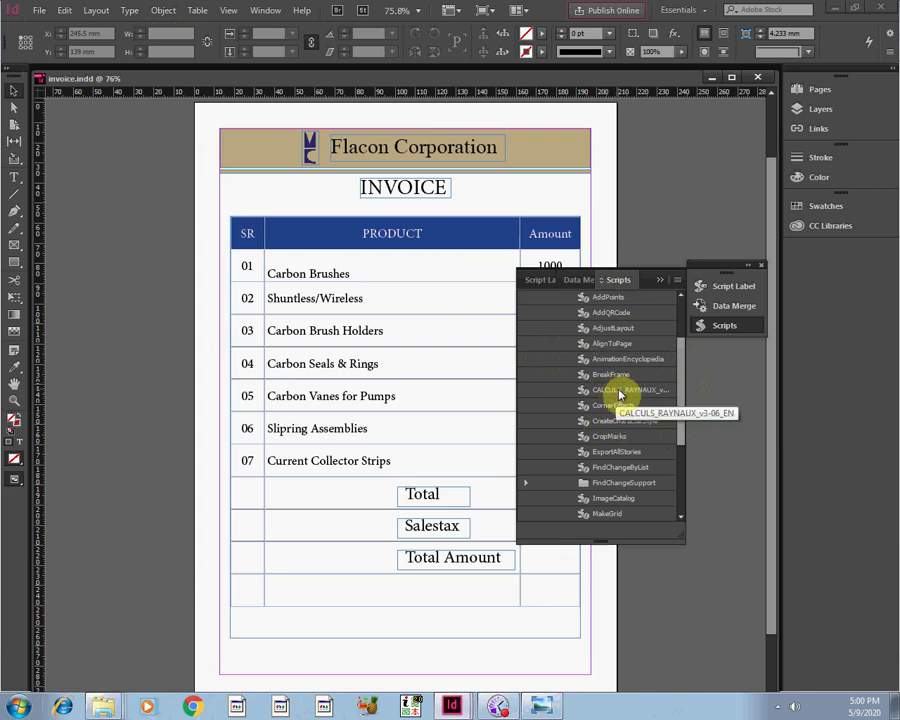
left_click(620, 391)
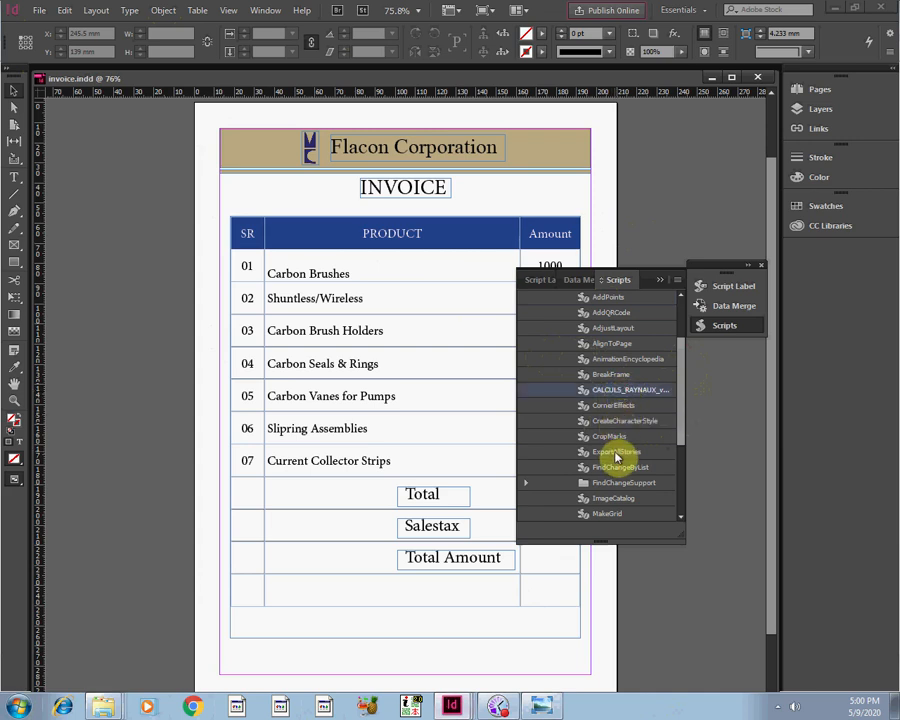
double_click(619, 393)
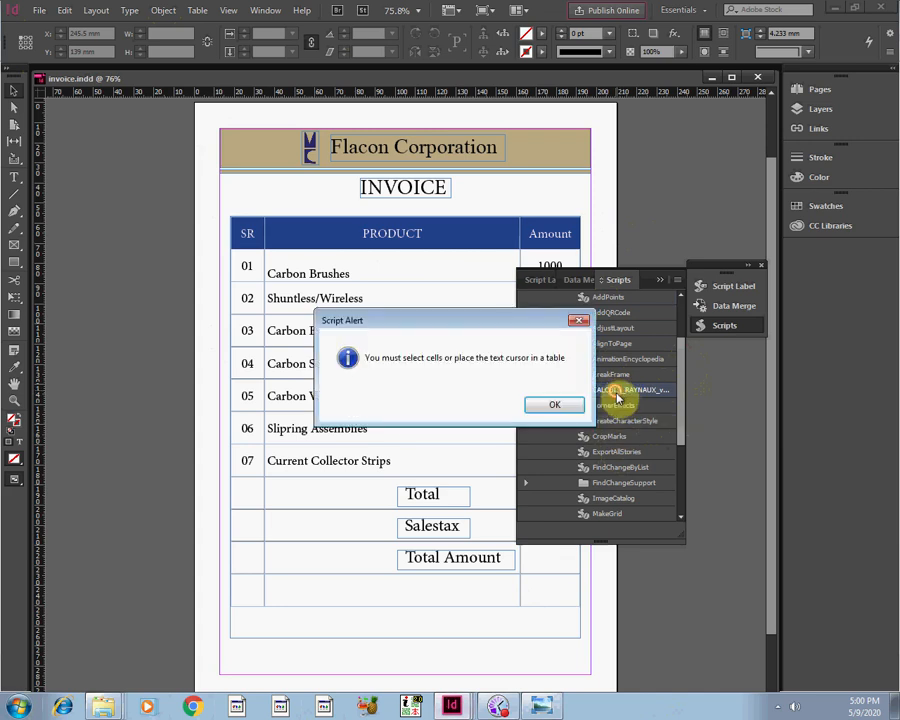
left_click(565, 405)
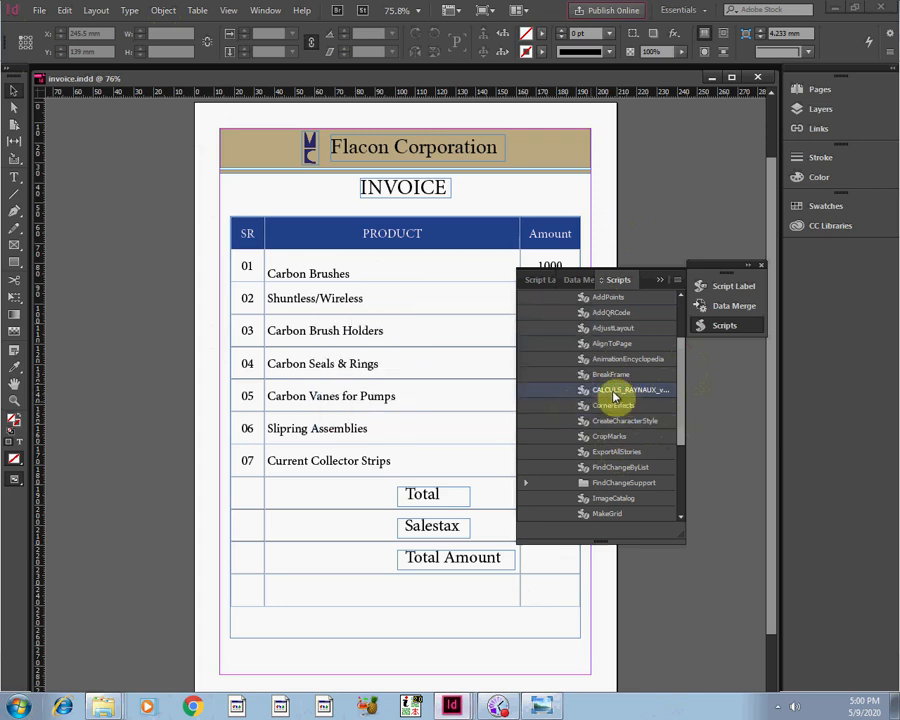
Collapse the Scripts panel and select the Amount cells with the Type tool, from the Carbon Brushes row through the empty Total row.
left_click(660, 284)
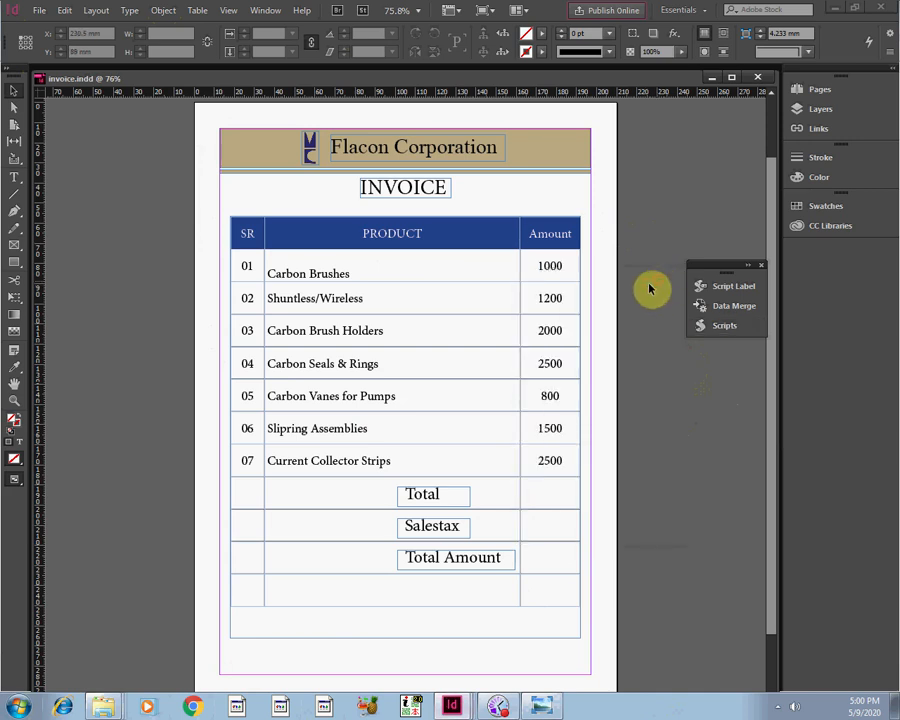
left_click(14, 177)
left_click(533, 265)
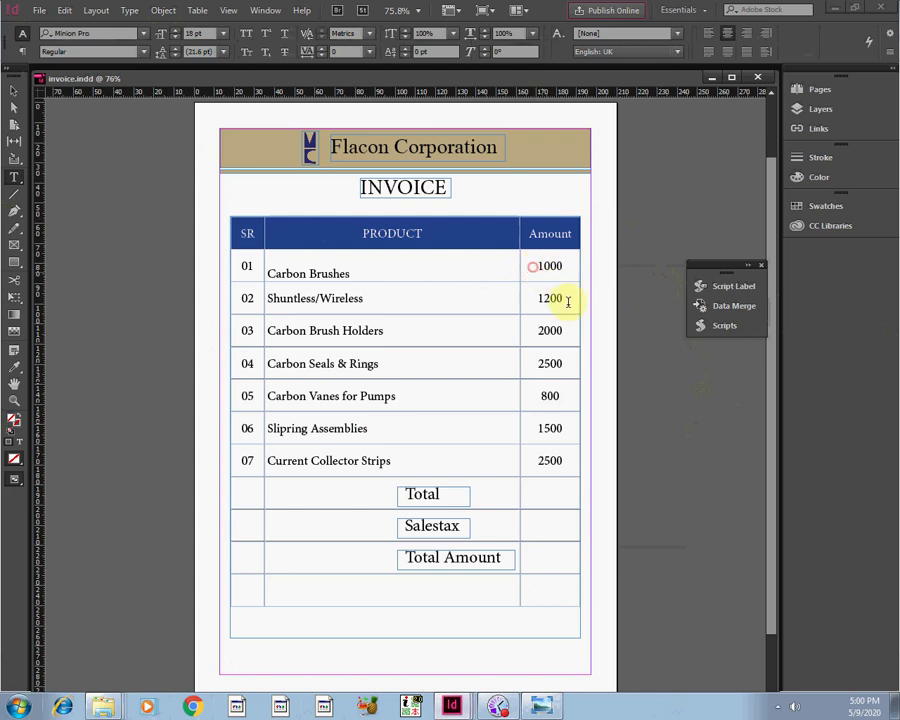
left_click(557, 289)
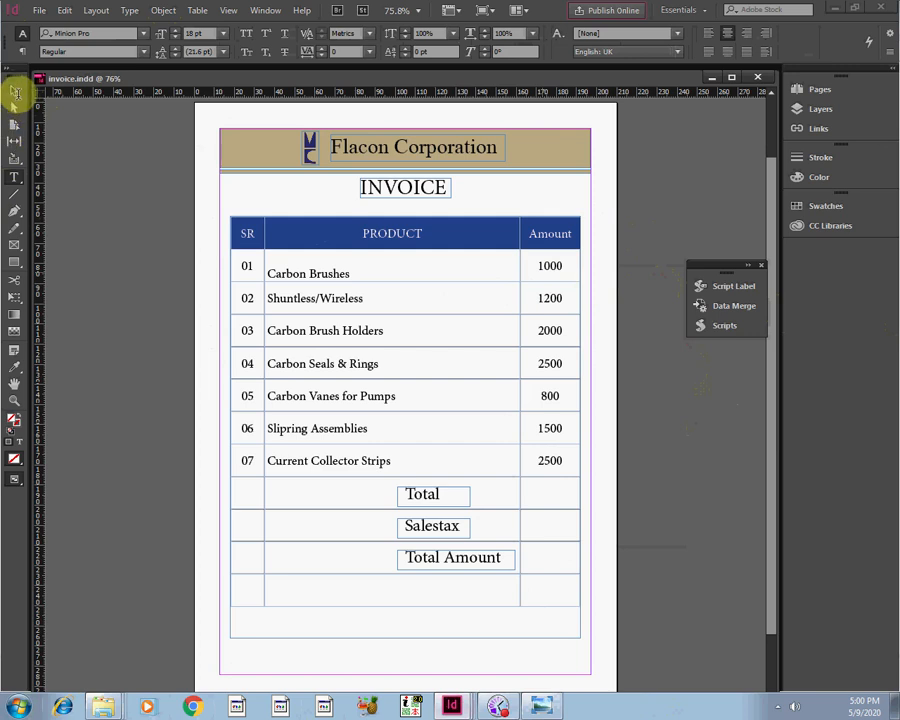
left_click(15, 92)
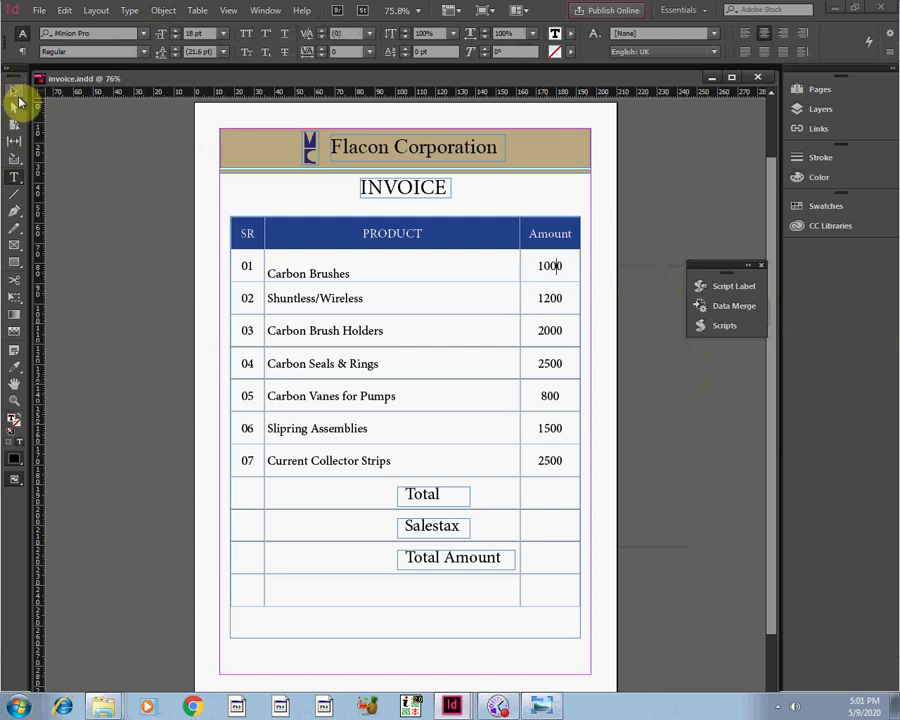
left_click_drag(565, 268, 549, 488)
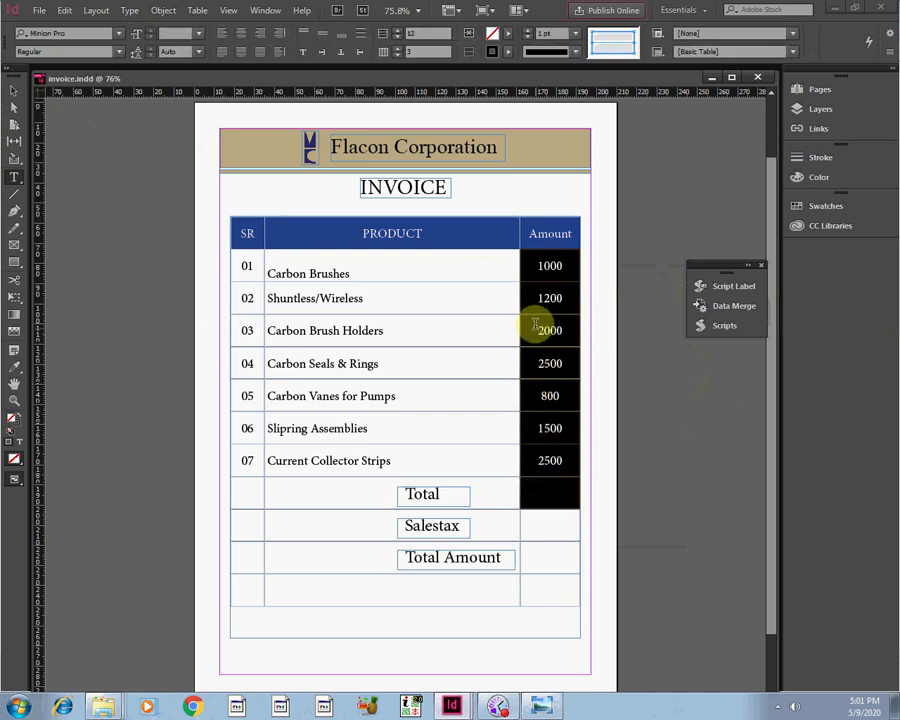
Run the CALCULS_RAYNAUX script on the selected cells, review the available operations and choose Addition.
left_click(727, 331)
double_click(634, 395)
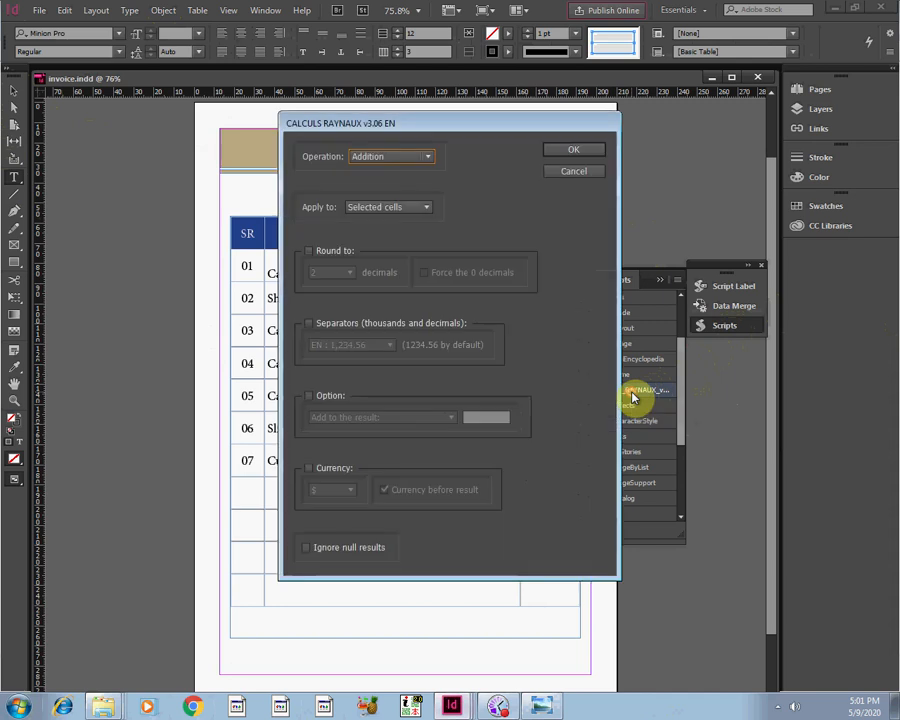
left_click_drag(406, 124, 236, 131)
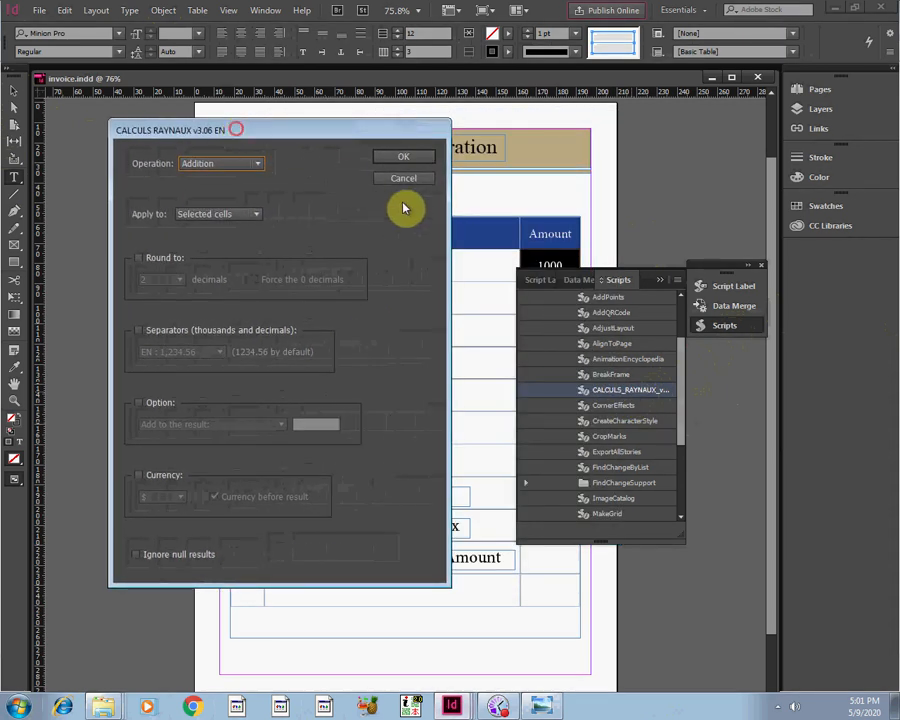
left_click(201, 167)
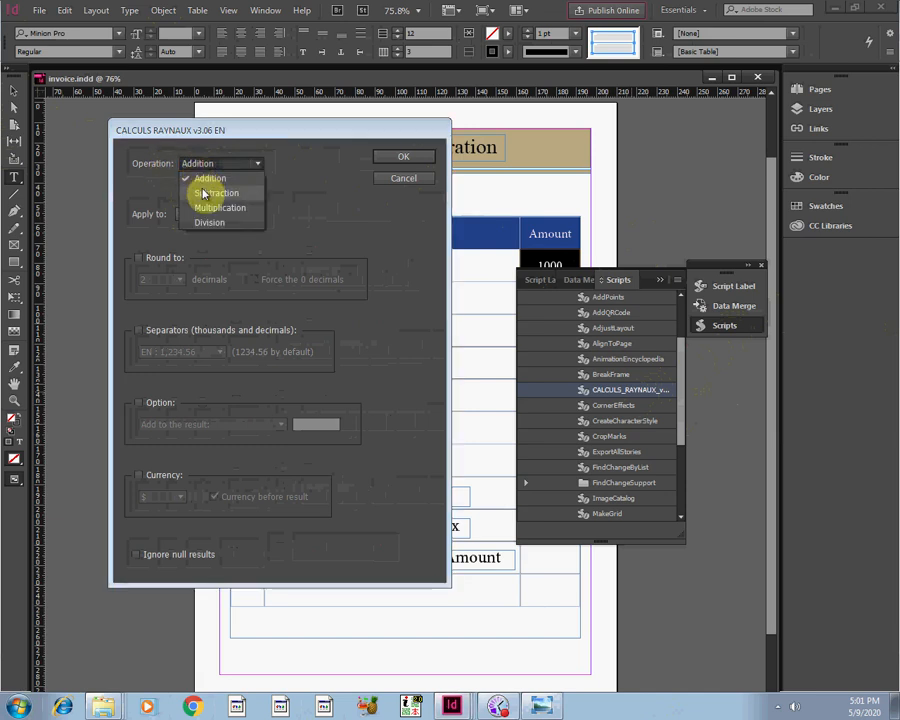
left_click(205, 193)
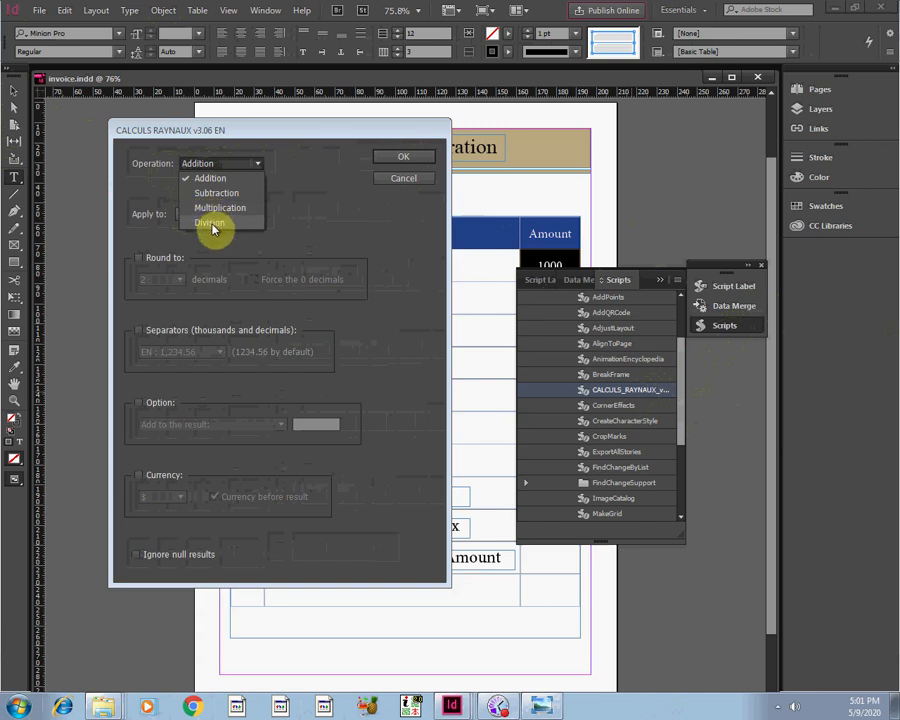
left_click(213, 226)
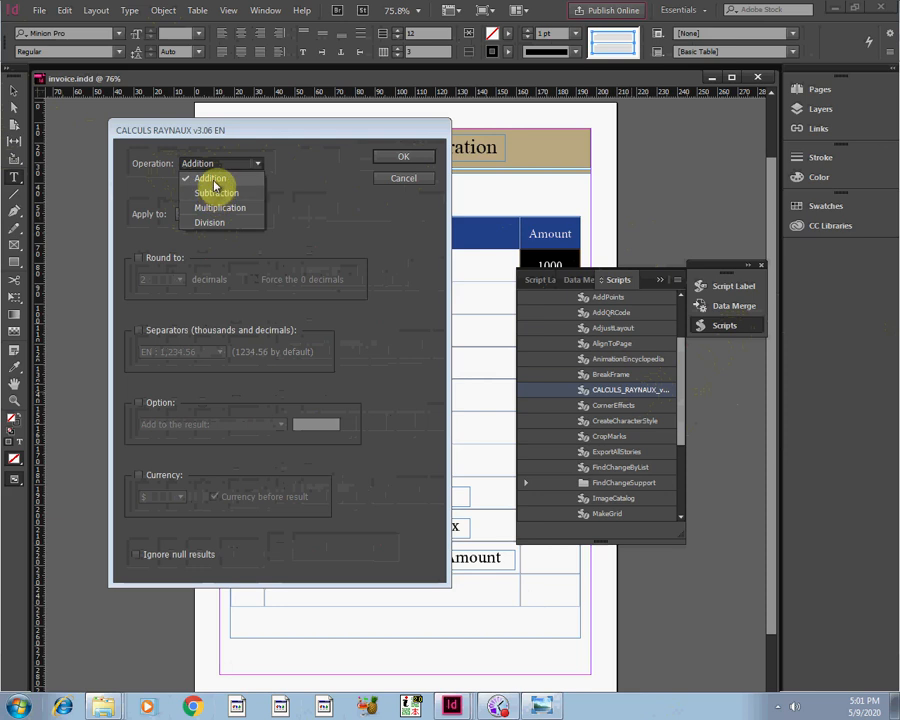
left_click(213, 181)
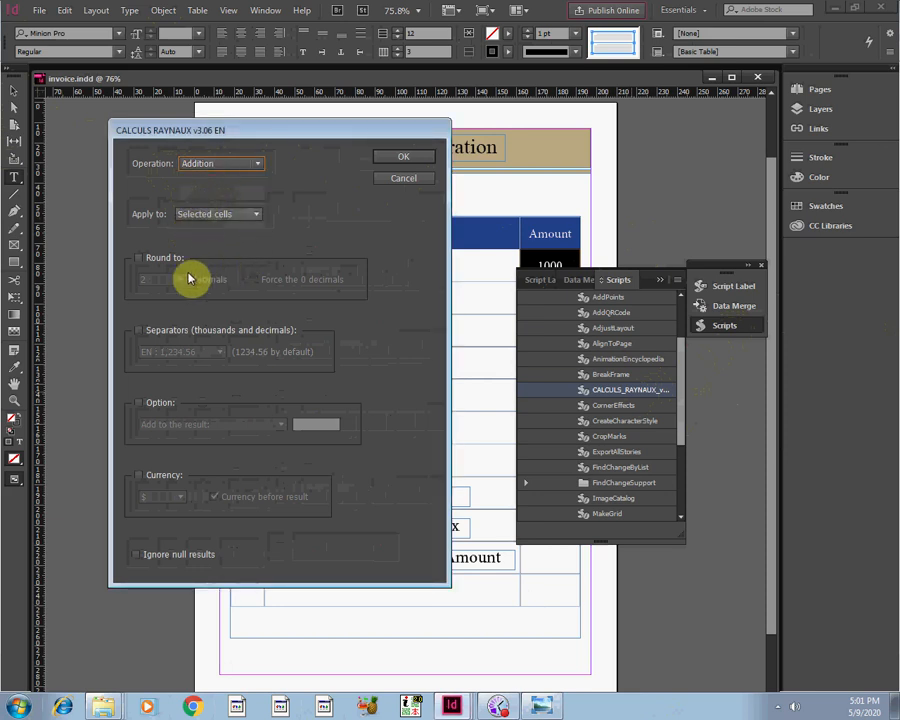
Enable rounding to 2 decimals and the EN : 1,234.56 separators, and apply the calculation to the selected cells.
left_click(140, 260)
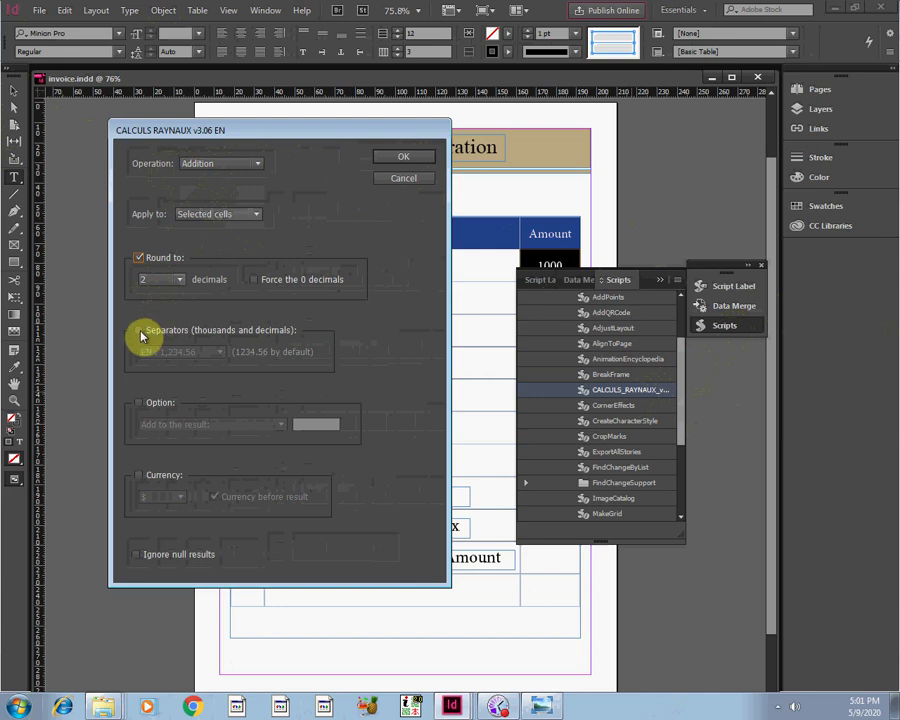
left_click(140, 334)
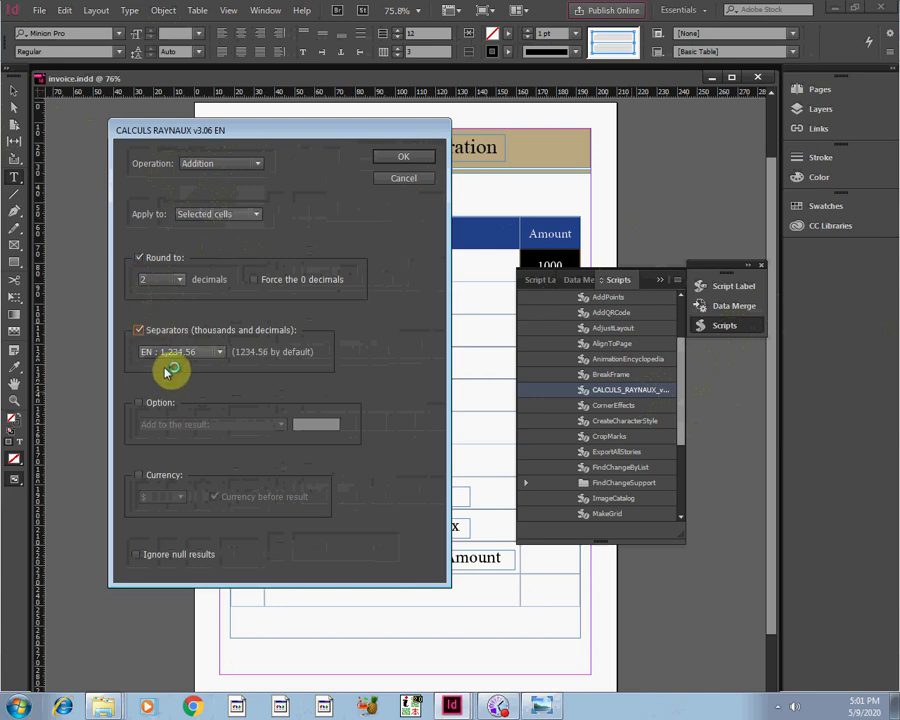
left_click(170, 362)
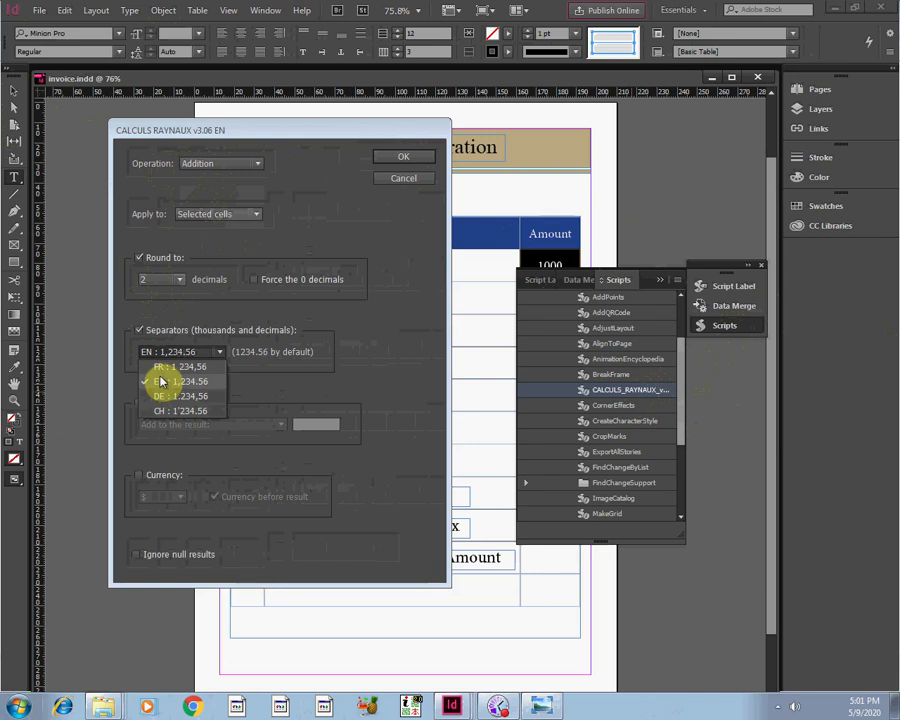
left_click(152, 358)
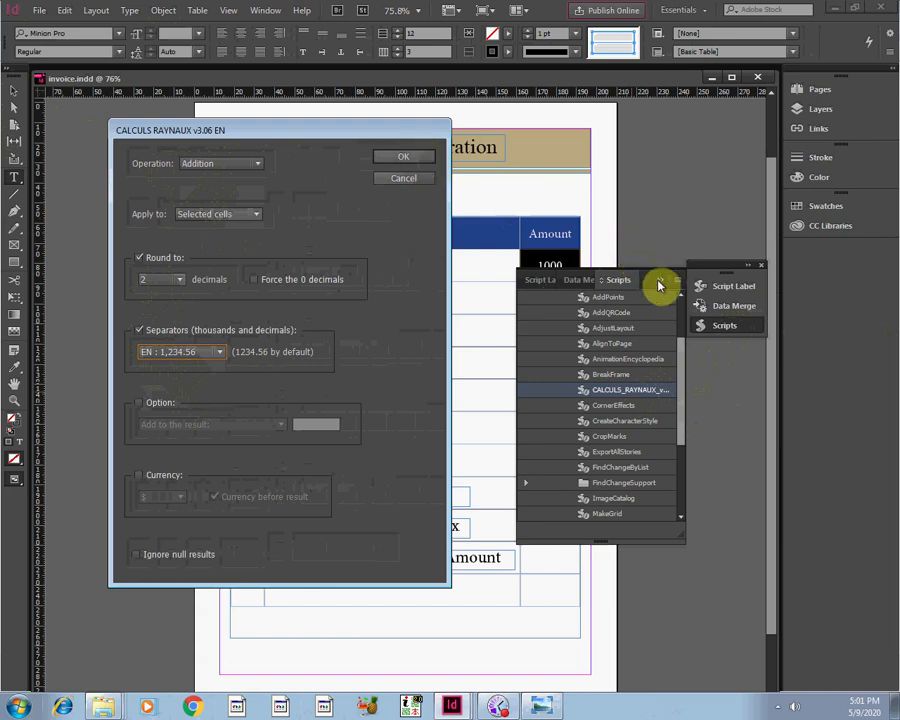
left_click(424, 158)
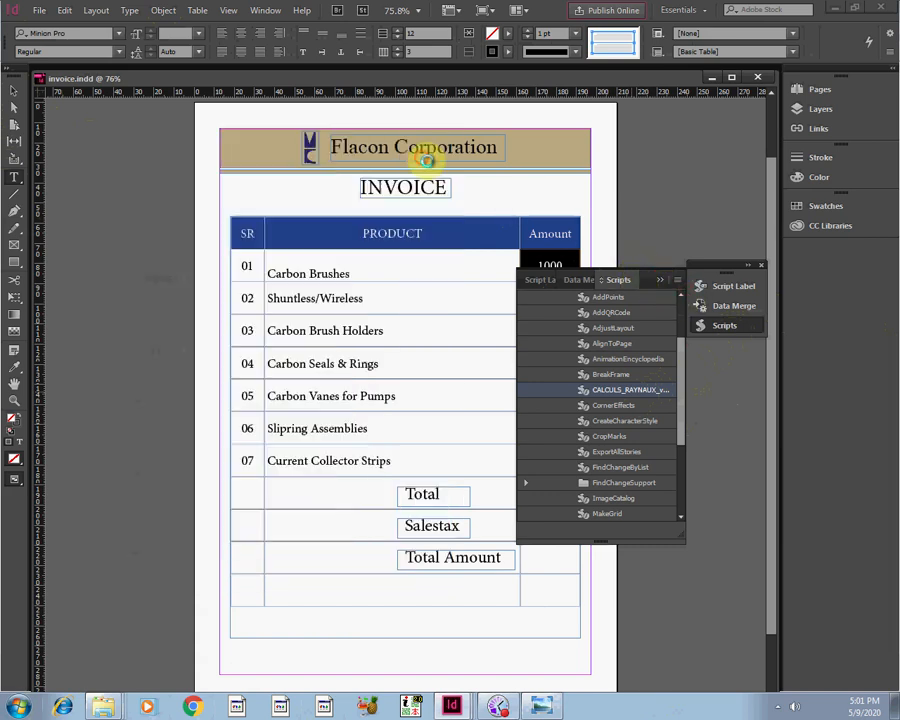
Get the Scripts panel clear of the Amount column and set the calculated figure in the Total row to 24 pt.
left_click_drag(665, 279, 746, 284)
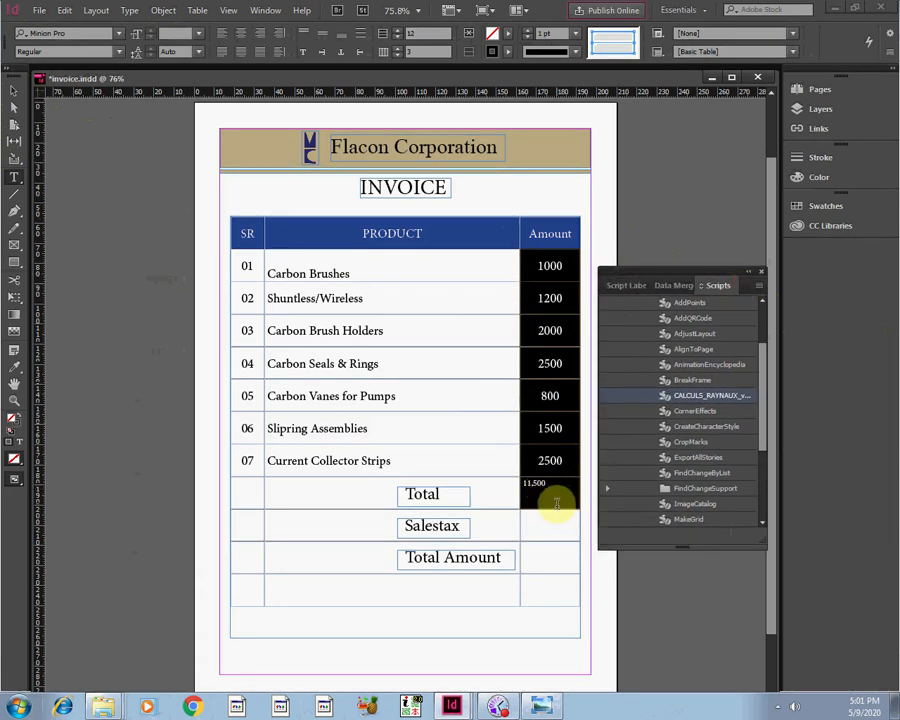
left_click(550, 495)
left_click_drag(549, 486, 526, 482)
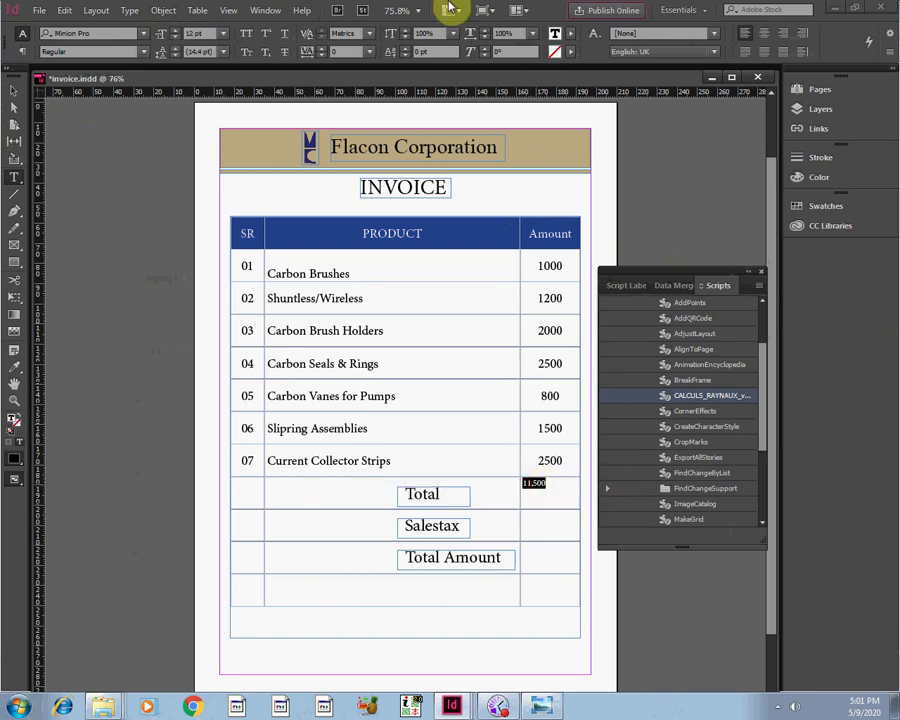
left_click(224, 33)
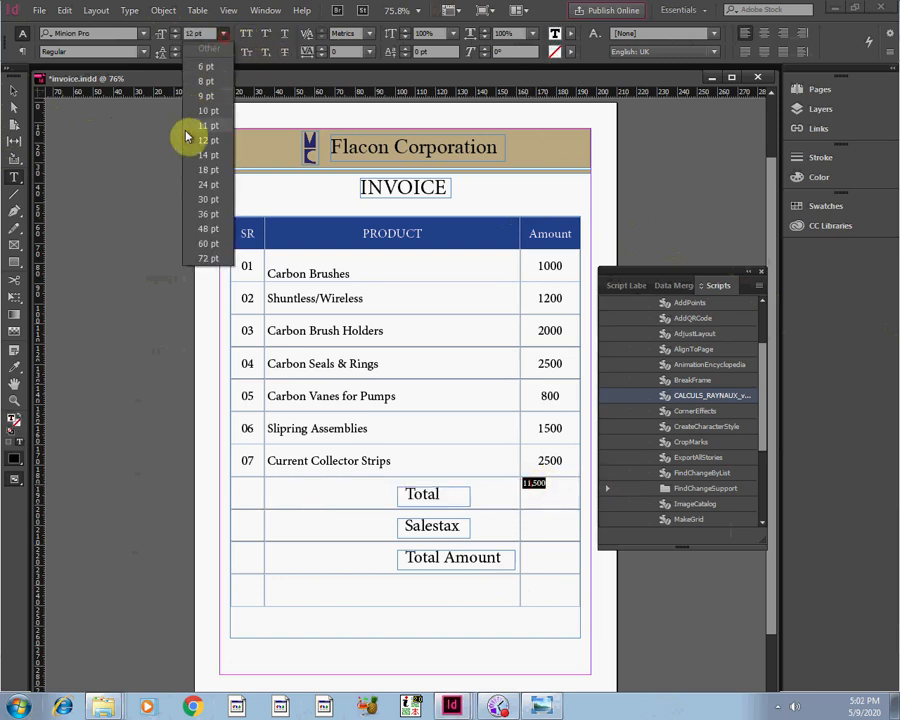
left_click(204, 185)
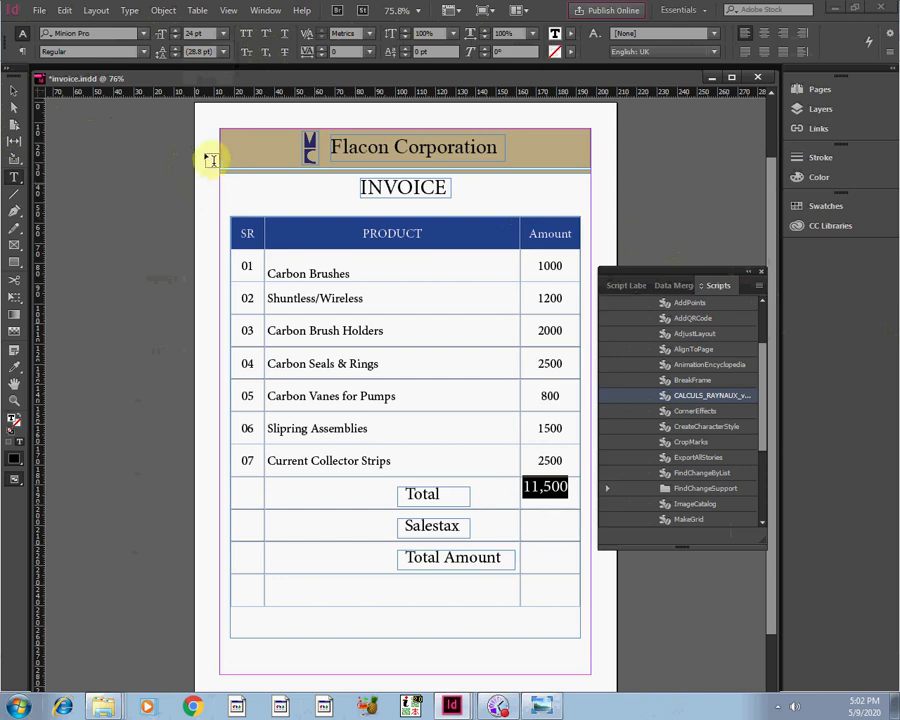
Select the Amount cells of the Total and Salestax rows and run the CALCULS_RAYNAUX script on them with the Addition operation.
left_click(566, 516)
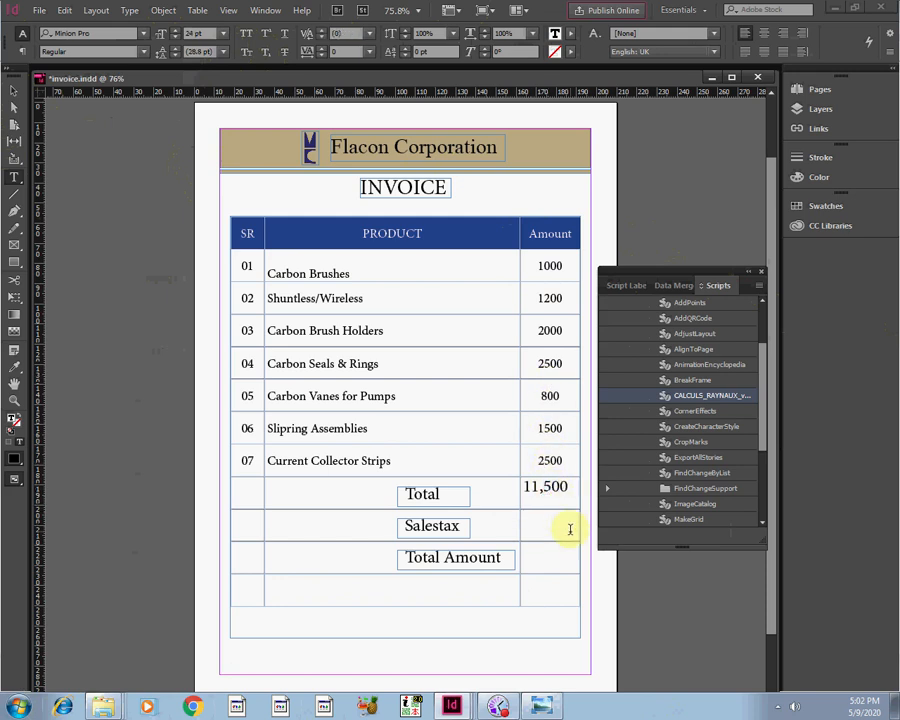
left_click_drag(566, 527, 535, 495)
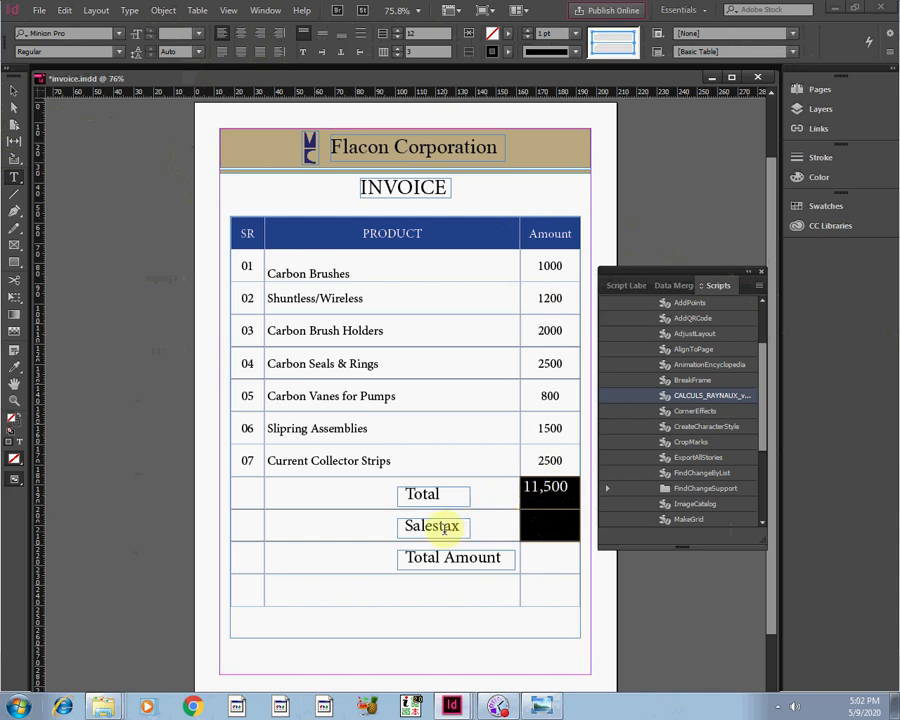
double_click(705, 398)
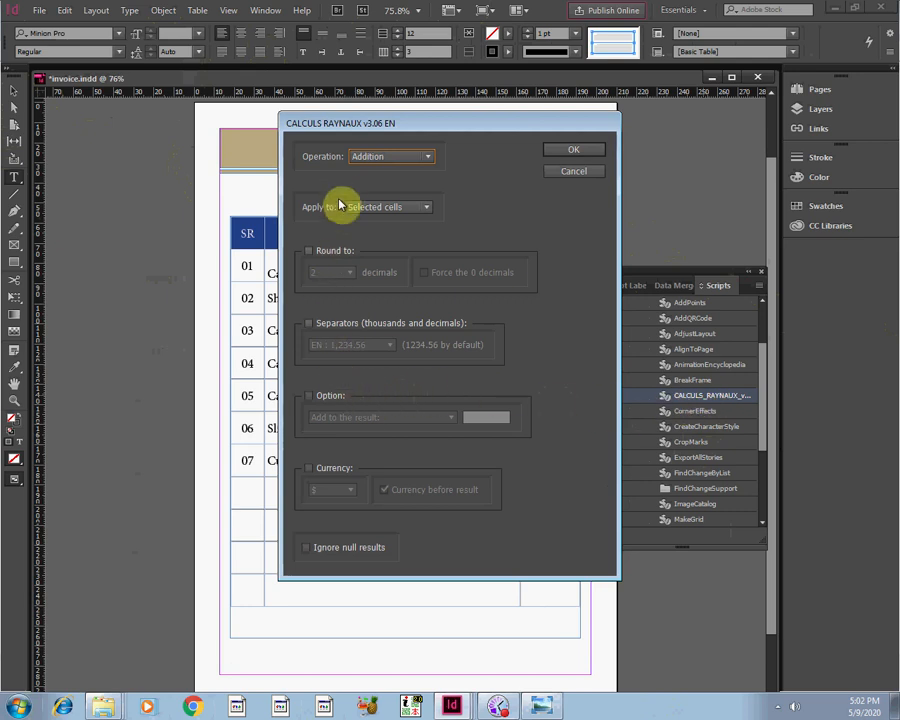
left_click(372, 162)
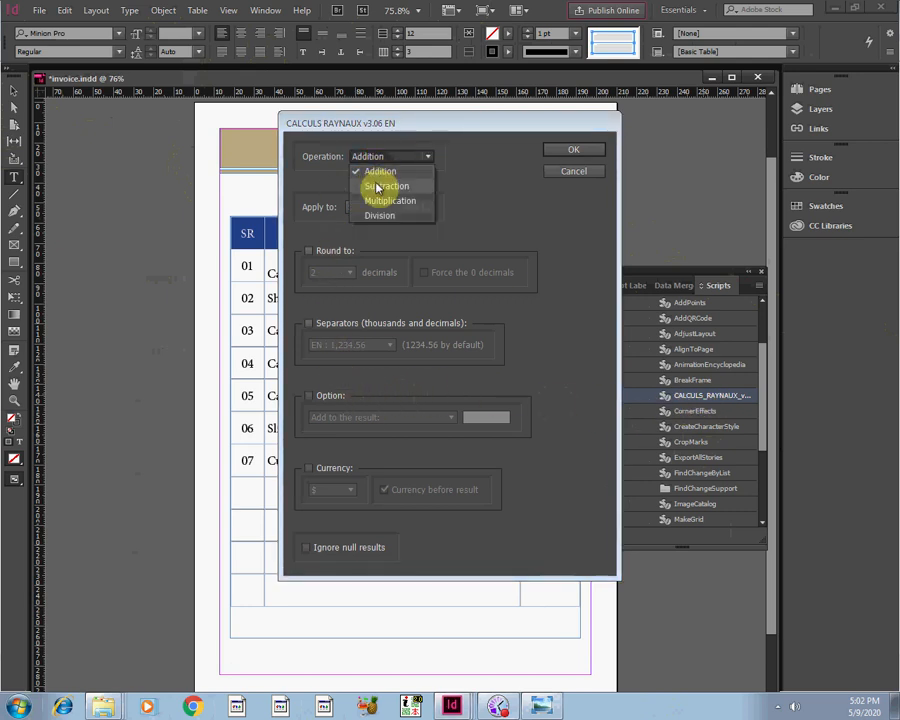
left_click(378, 171)
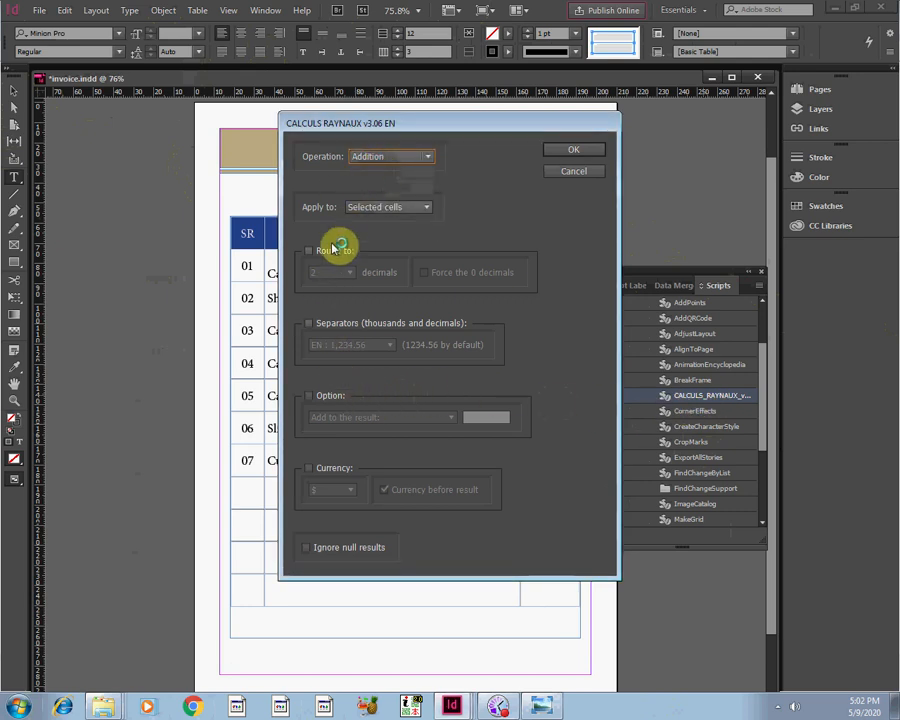
Enable rounding to 2 decimals and the EN : 1,234.56 separators, and set the option to apply a percentage of 10 to the result.
left_click(310, 251)
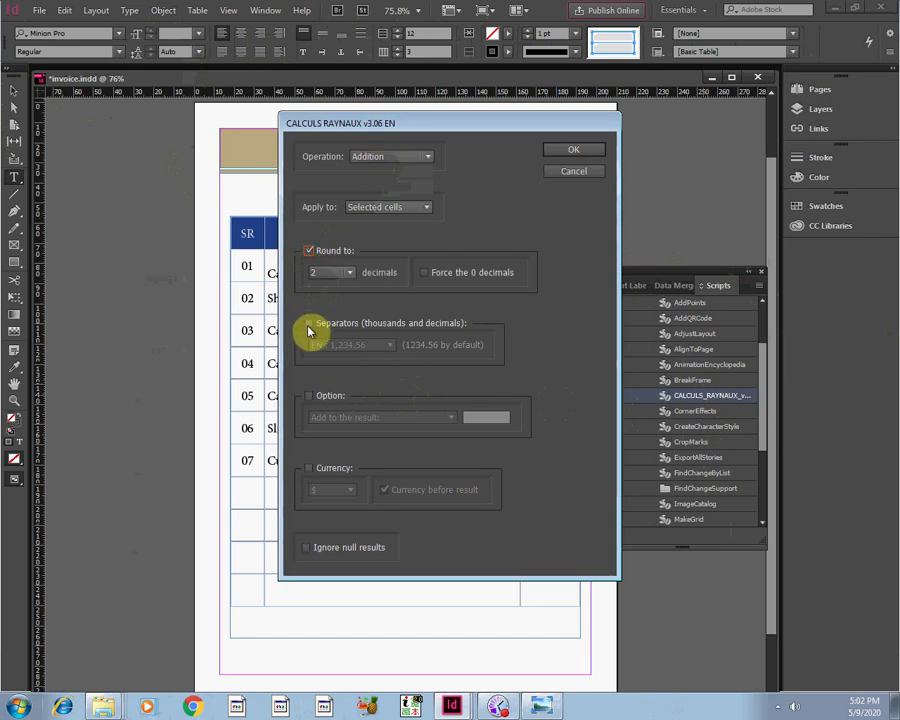
left_click(309, 326)
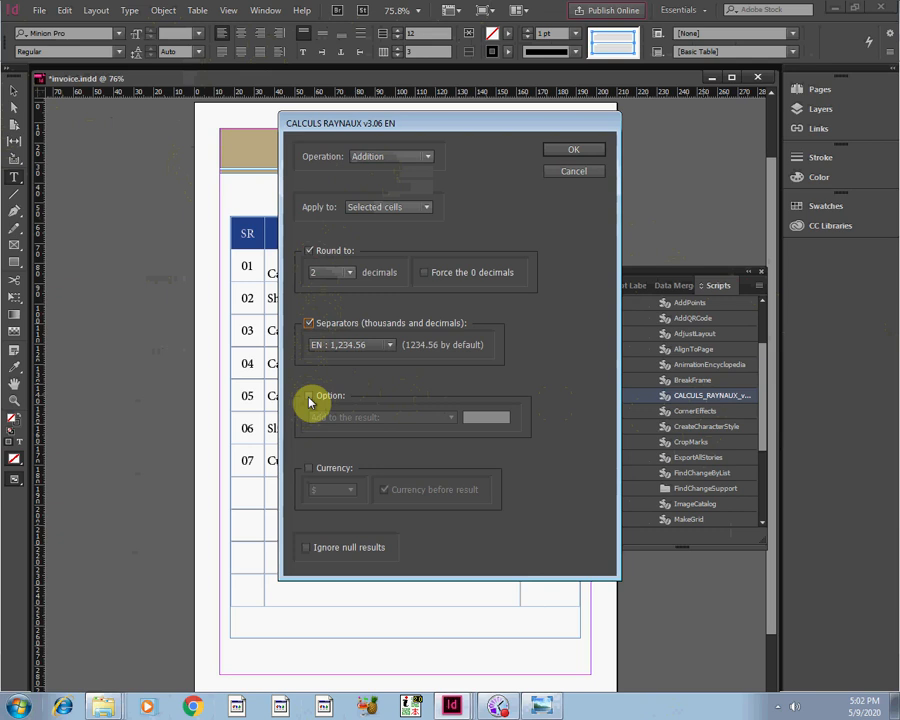
left_click(309, 397)
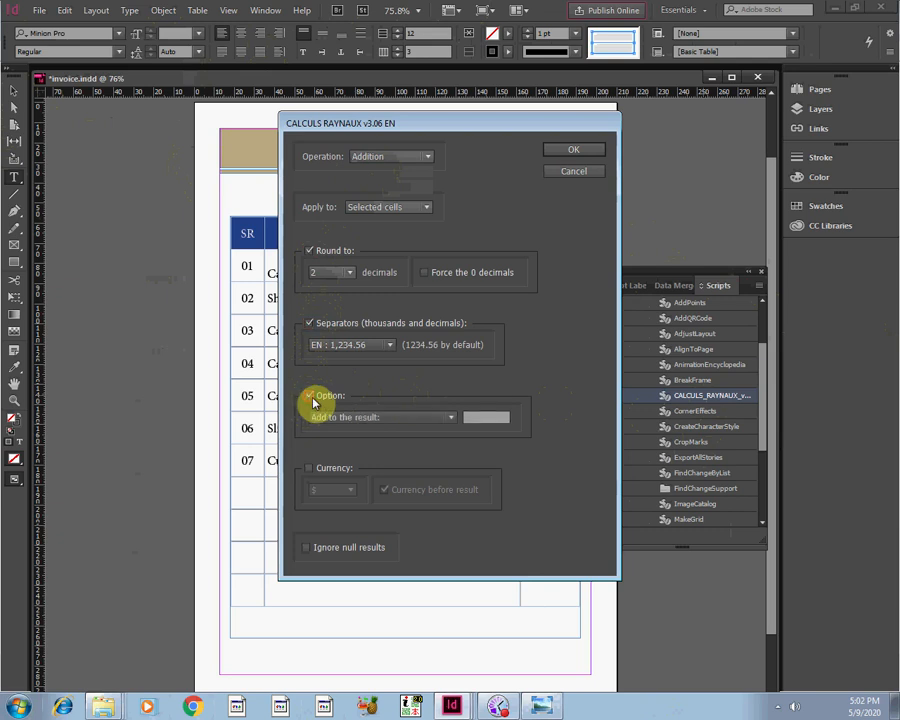
left_click(380, 421)
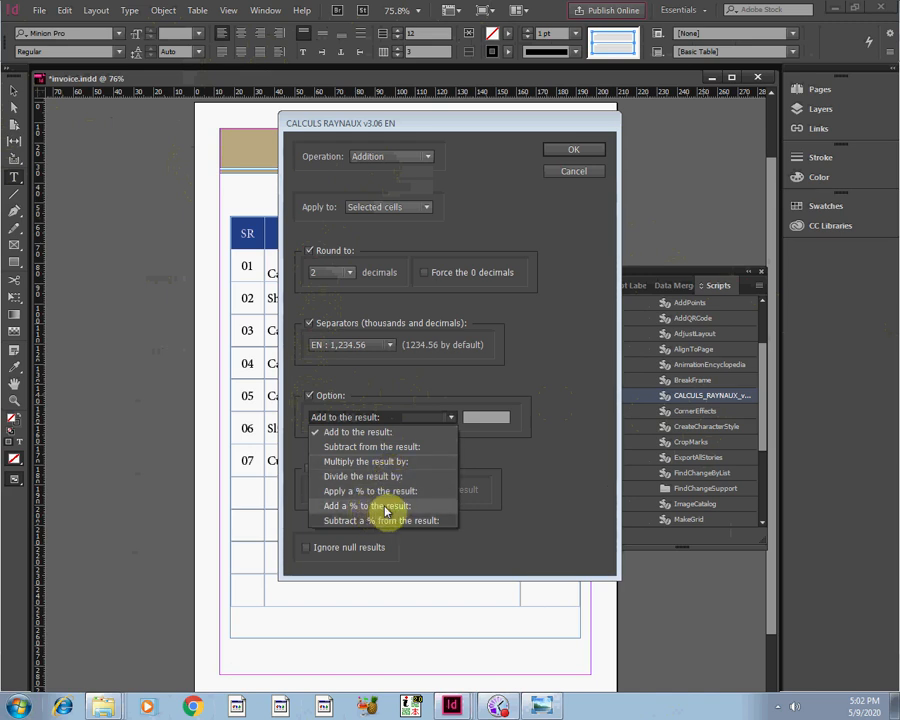
left_click(372, 490)
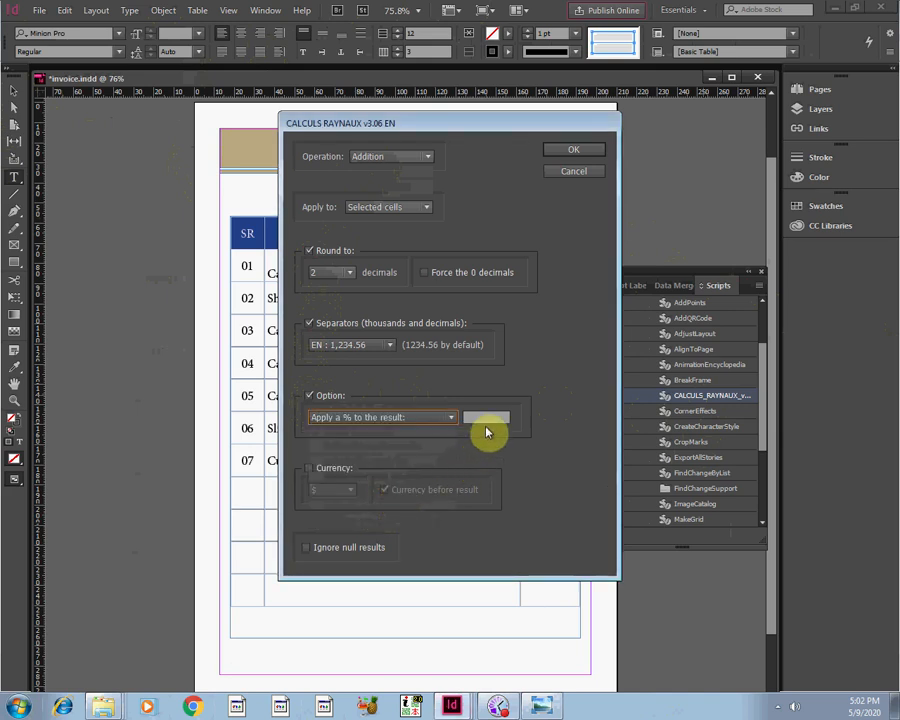
left_click(484, 417)
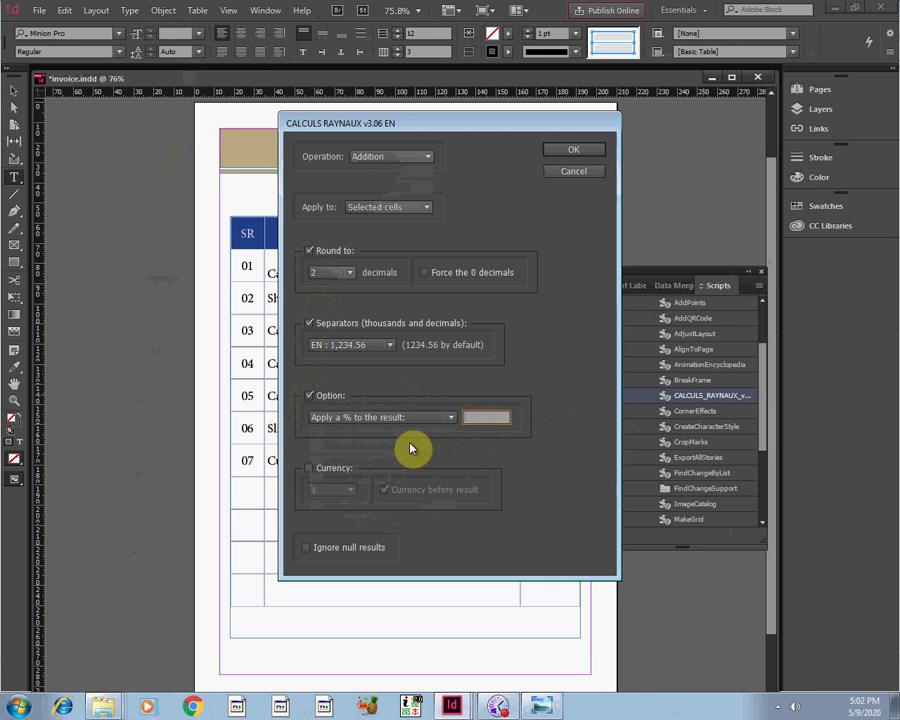
type("10")
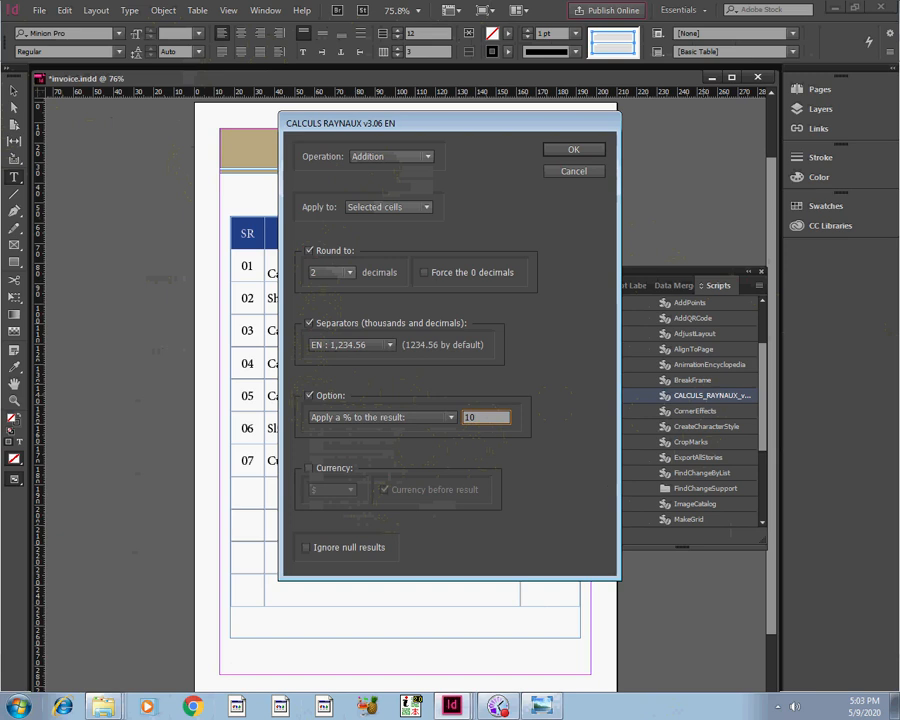
Review the available currencies, leave the currency option disabled and apply the calculation to the selected cells.
left_click(309, 469)
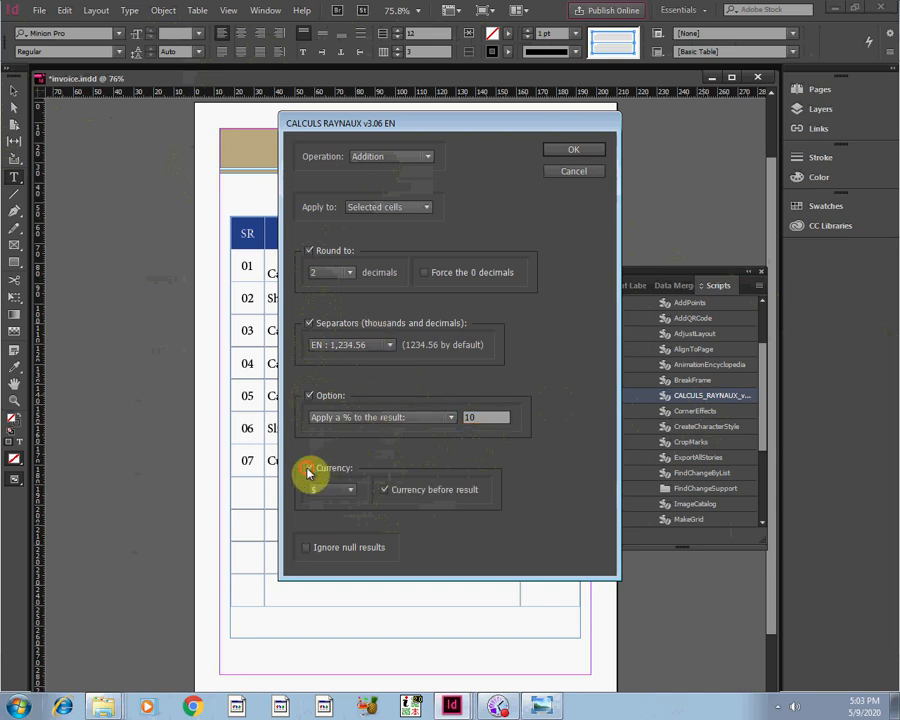
left_click(350, 490)
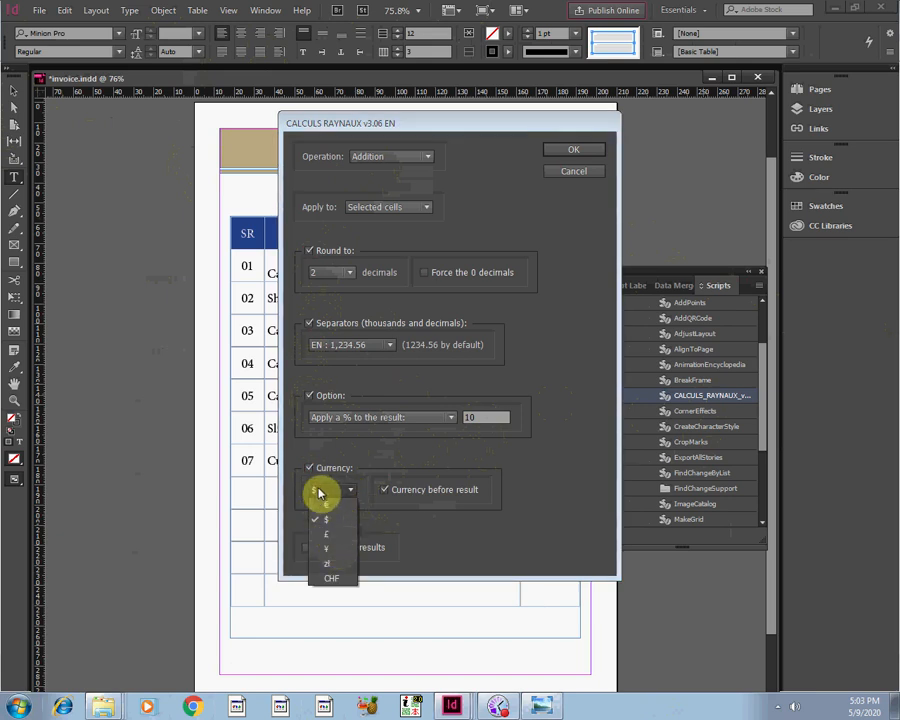
left_click(311, 471)
left_click(312, 471)
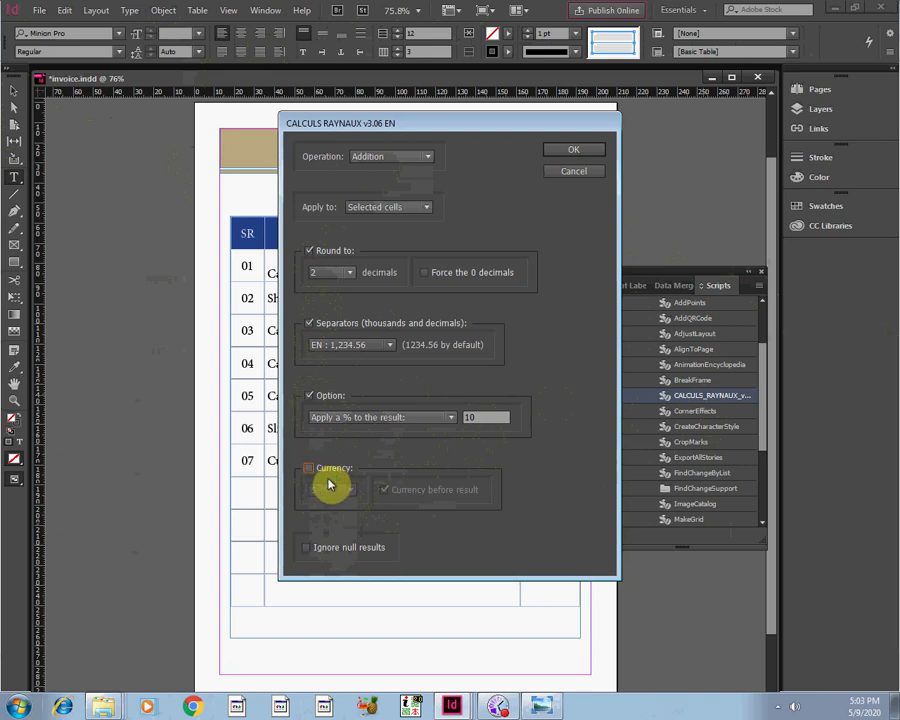
left_click(572, 152)
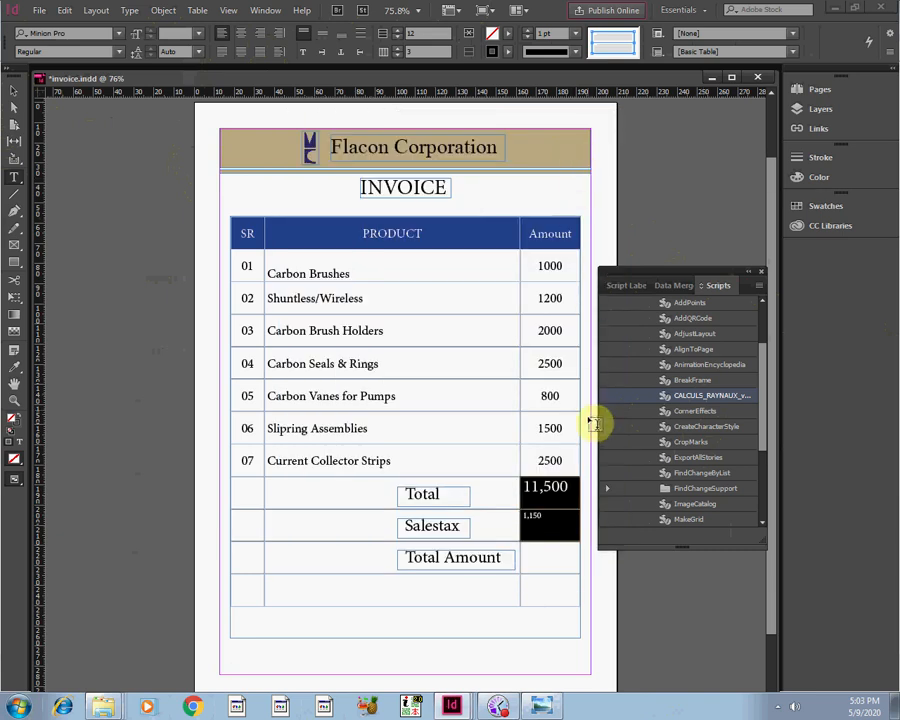
Set the calculated figure in the Salestax row to 24 pt.
left_click(550, 527)
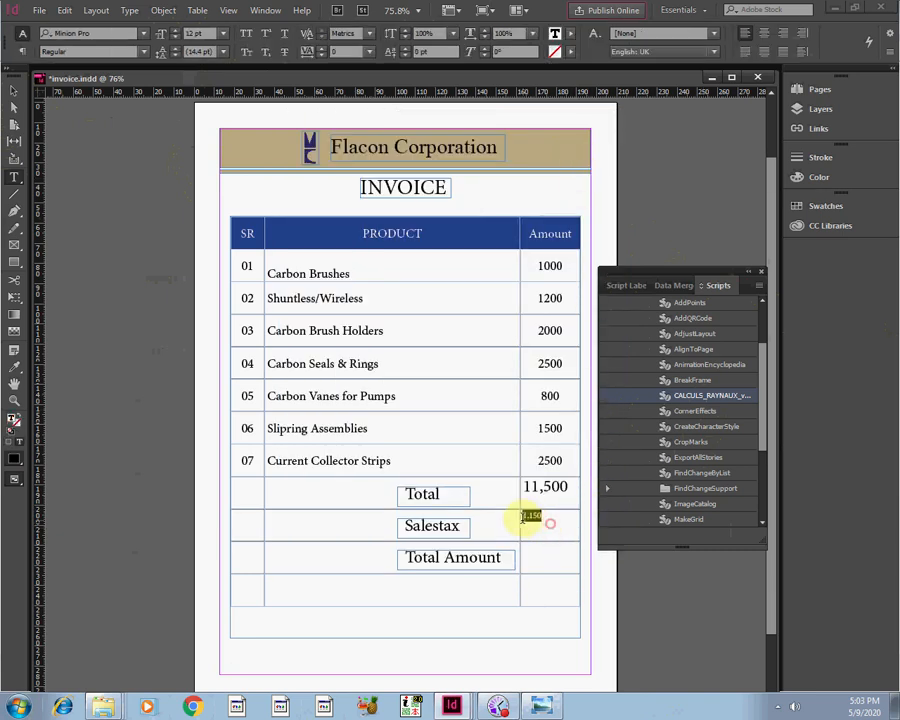
left_click_drag(550, 524, 592, 544)
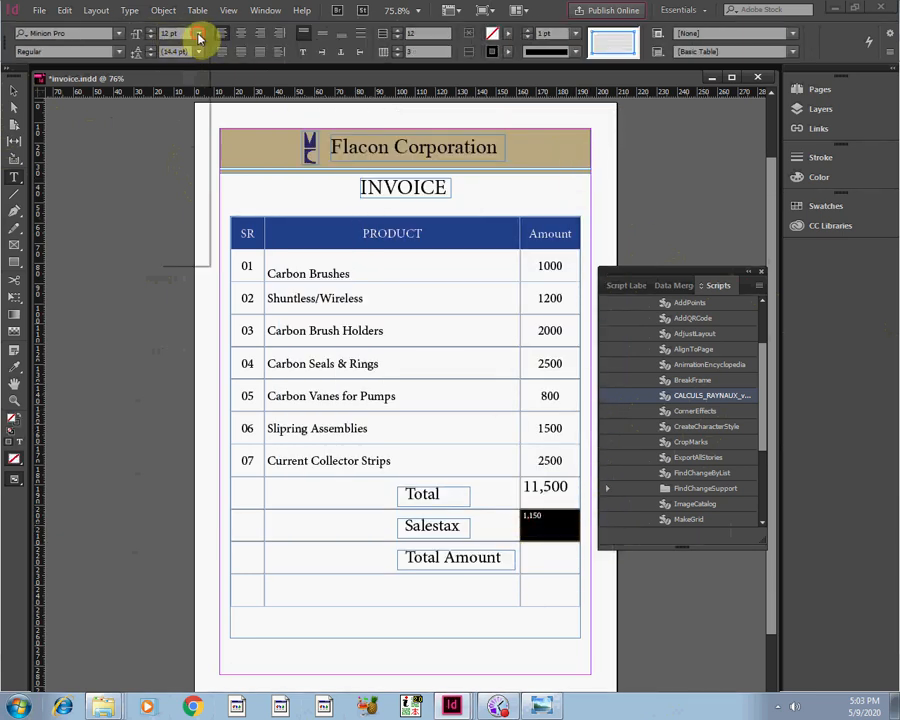
left_click(199, 33)
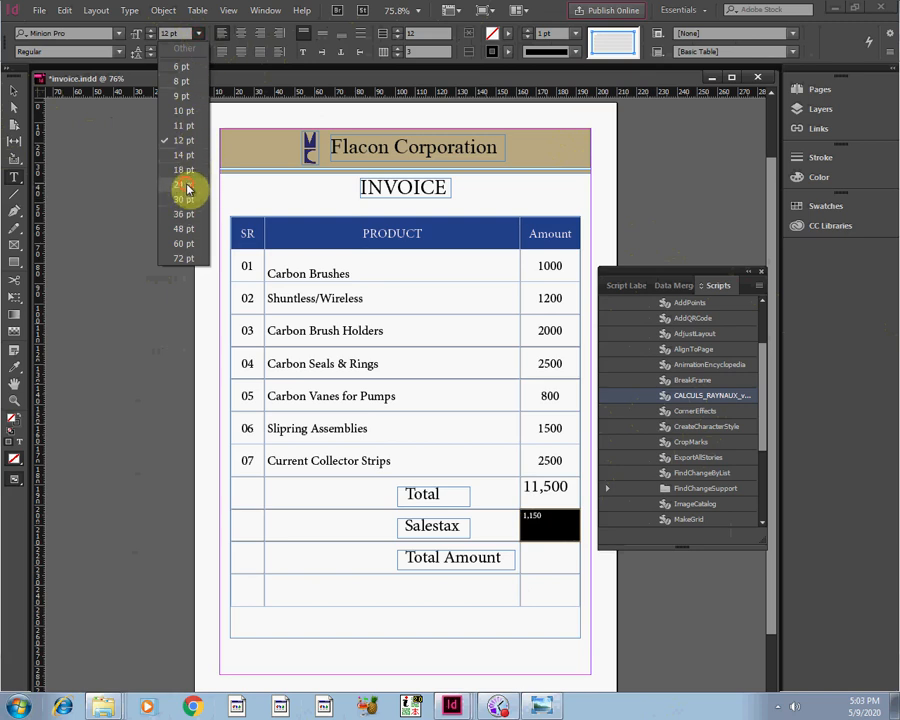
left_click(185, 187)
left_click(562, 556)
left_click(567, 519)
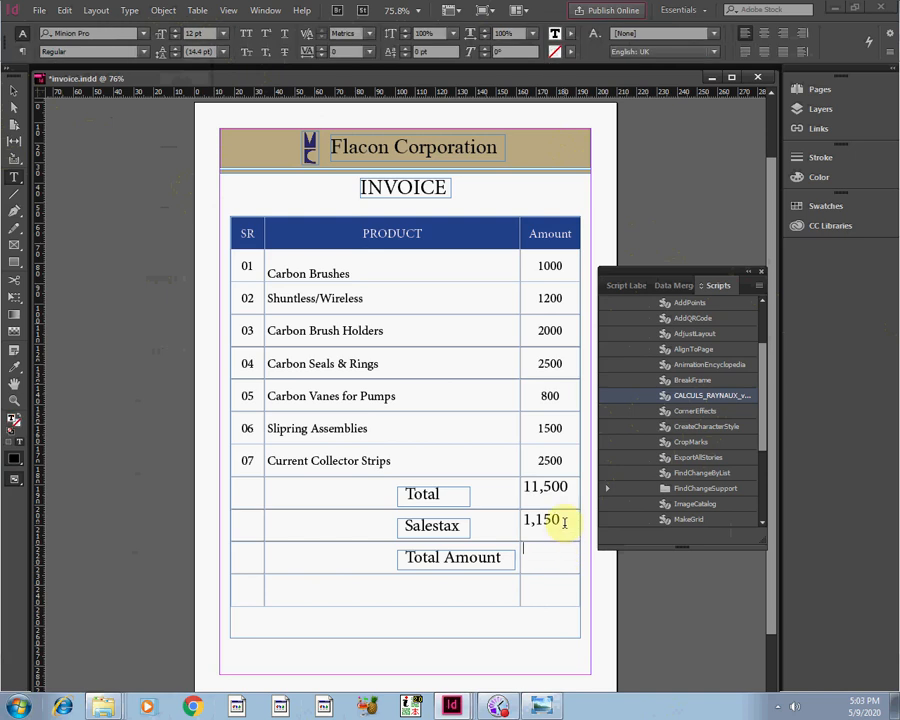
Colour the calculated figures in the Total and Salestax rows magenta with the C=0 M=100 Y=0 K=0 swatch.
left_click_drag(567, 519, 523, 520)
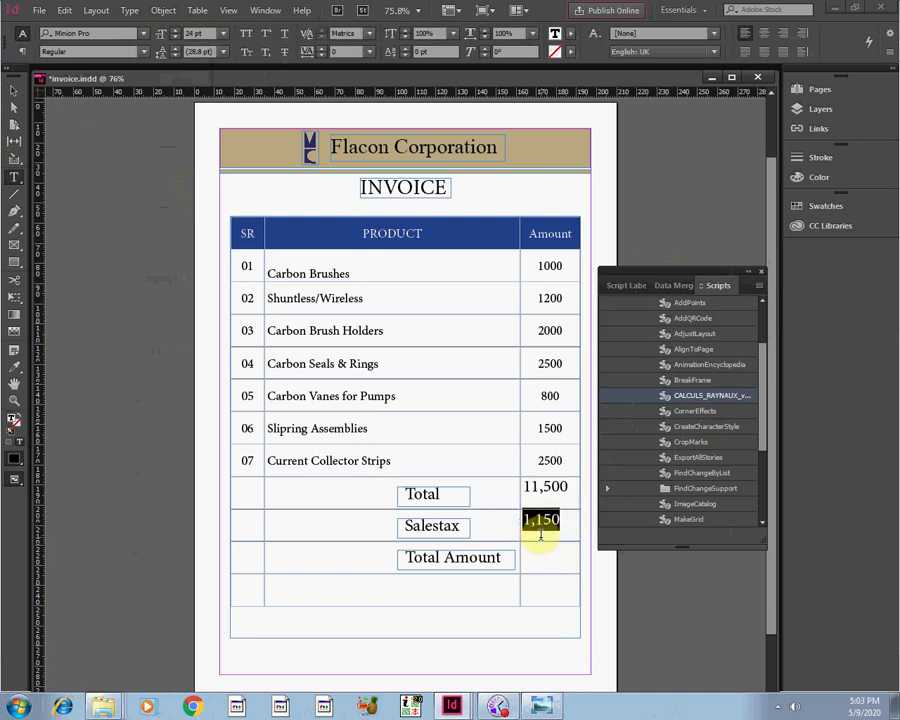
left_click_drag(566, 487, 528, 487)
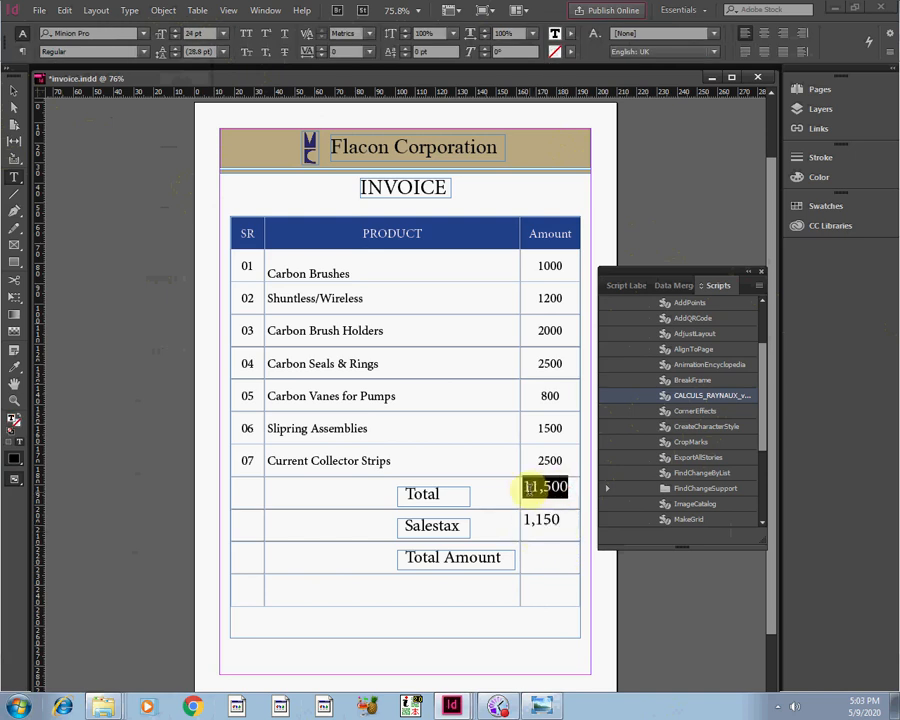
left_click(568, 34)
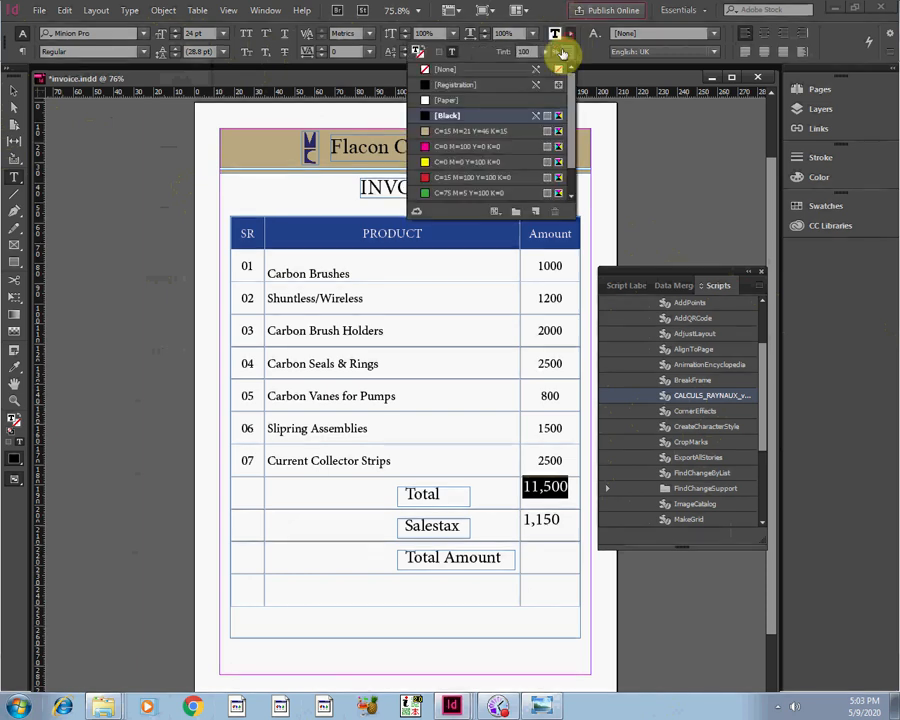
left_click(430, 146)
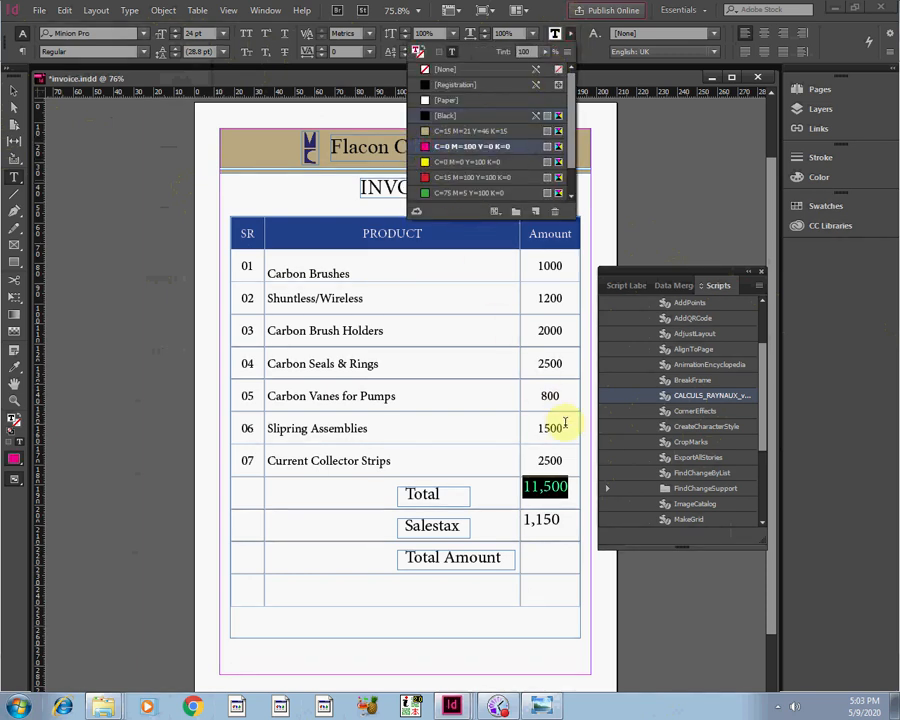
left_click(561, 512)
left_click_drag(559, 517, 523, 519)
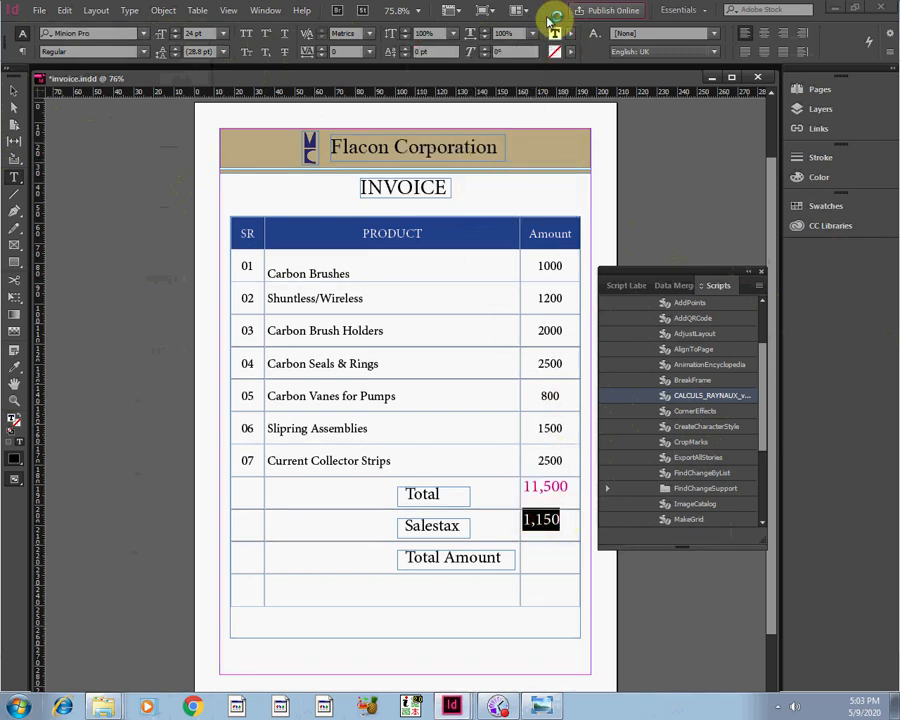
left_click(571, 36)
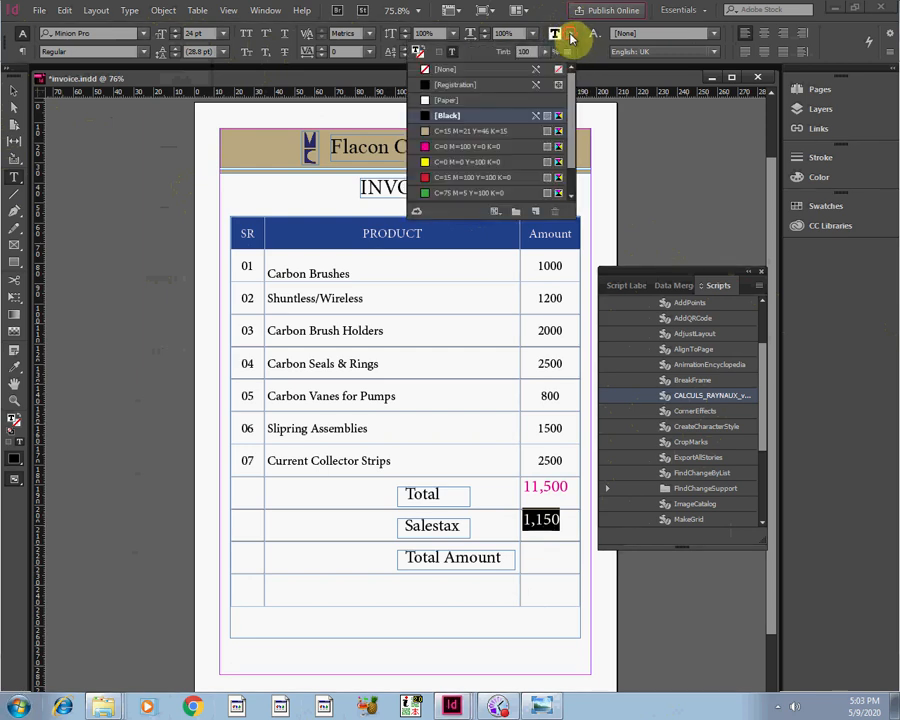
left_click(428, 146)
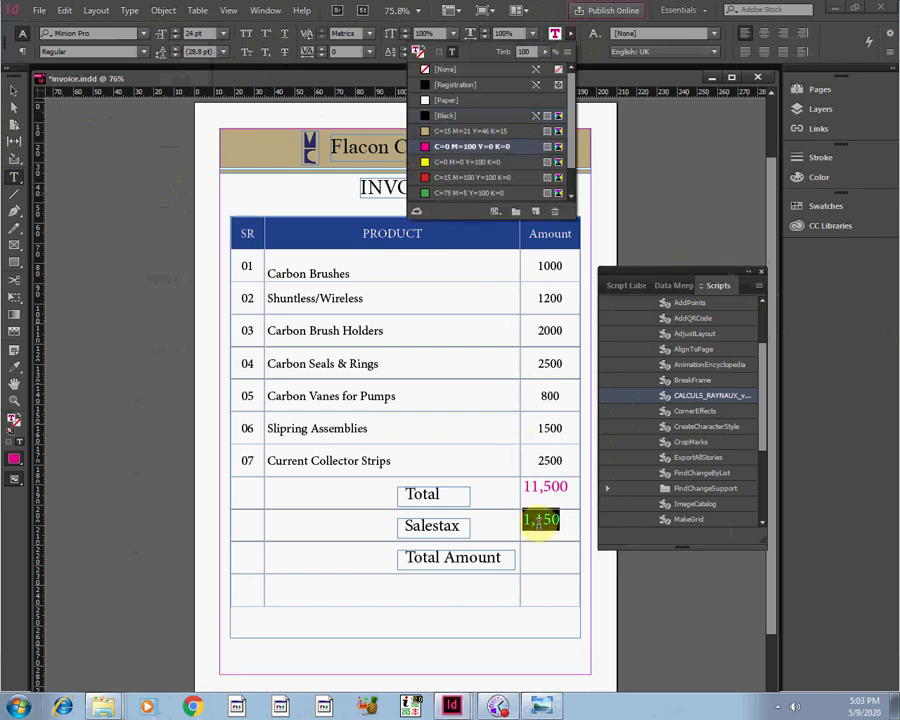
Select the Amount cells from the Total row through the Total Amount row and run the CALCULS_RAYNAUX script with the Subtraction operation.
left_click(549, 553)
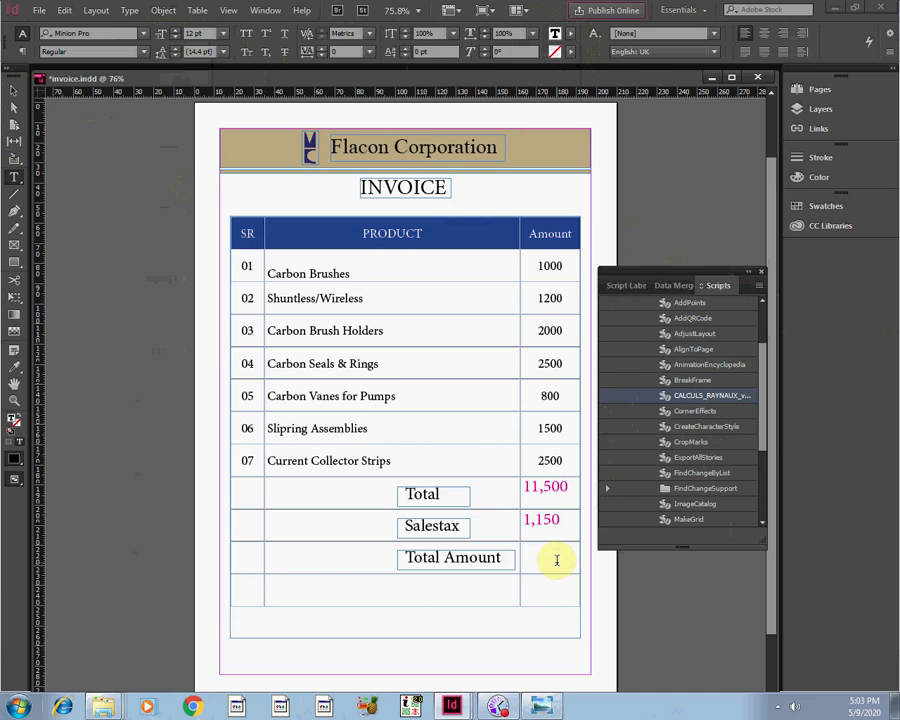
left_click_drag(568, 555, 540, 486)
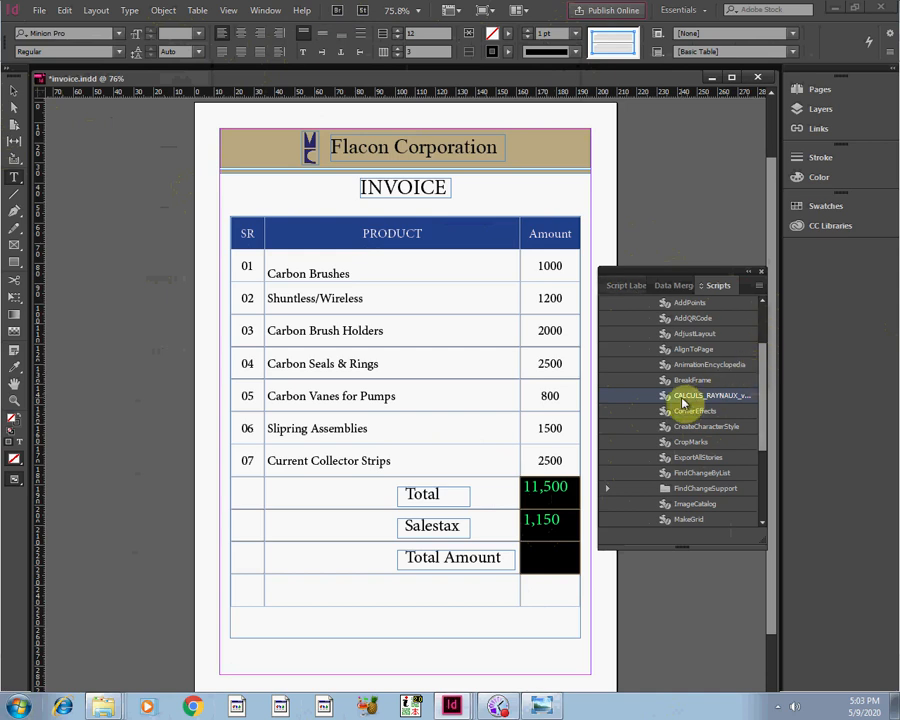
double_click(683, 397)
left_click(366, 157)
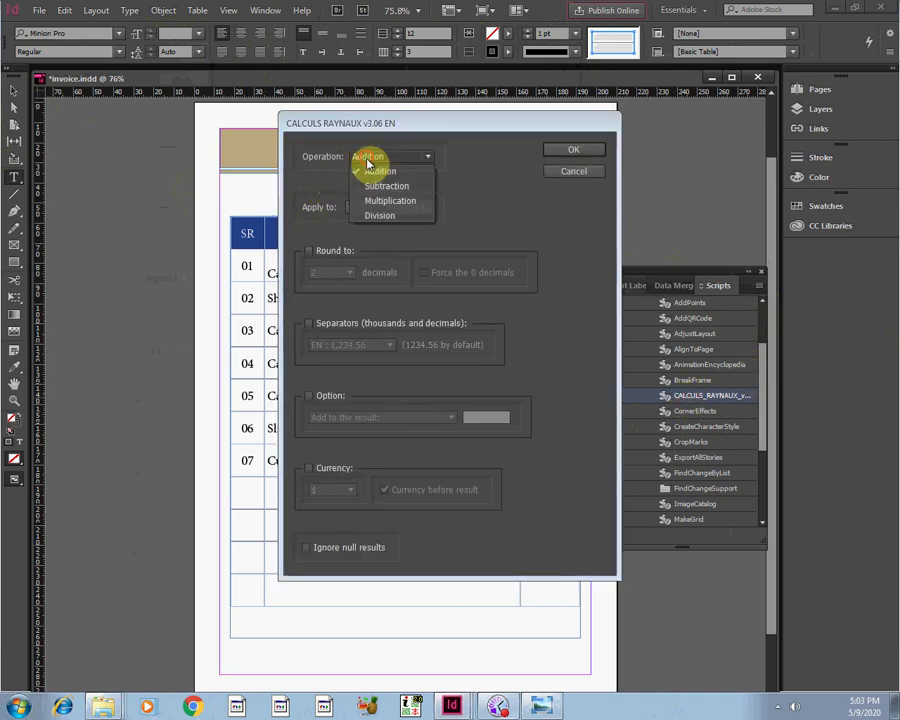
left_click(378, 187)
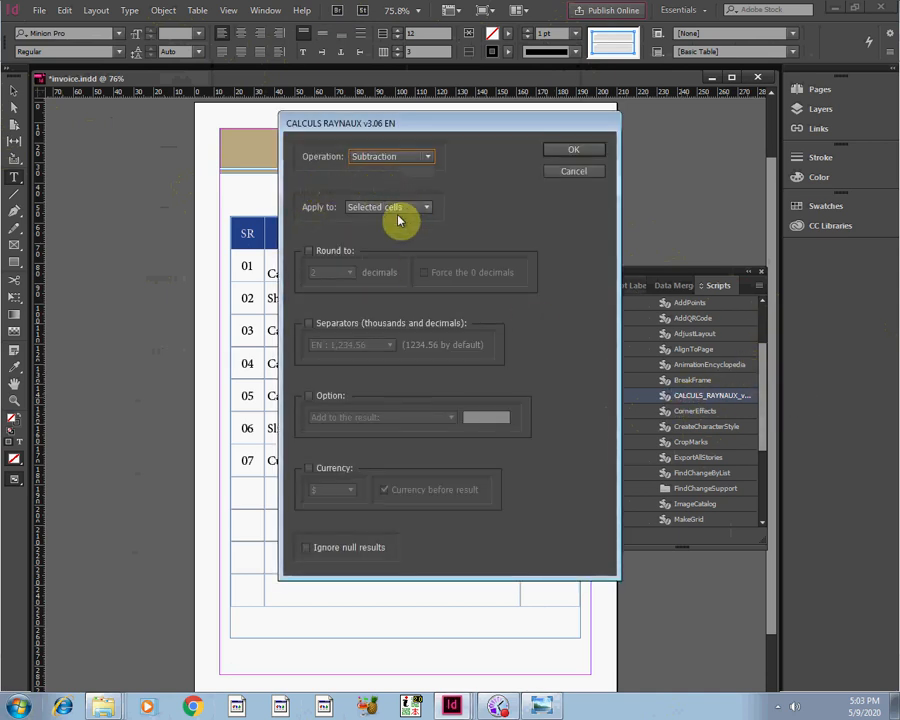
Enable rounding to 2 decimals, leave the additional percentage option disabled and apply the subtraction to the selected cells.
left_click(309, 251)
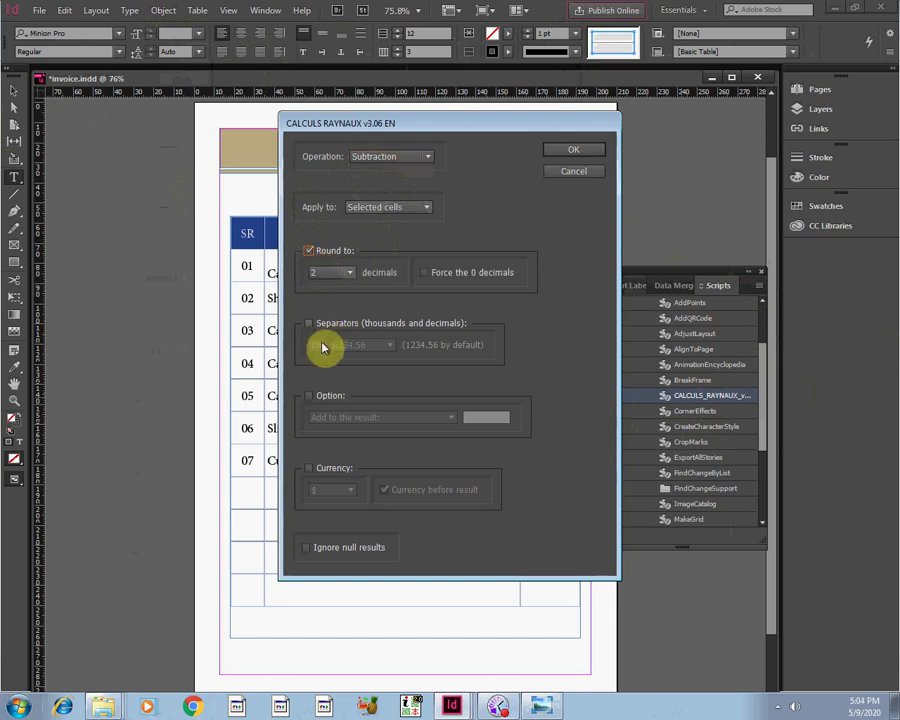
left_click(310, 396)
left_click(347, 420)
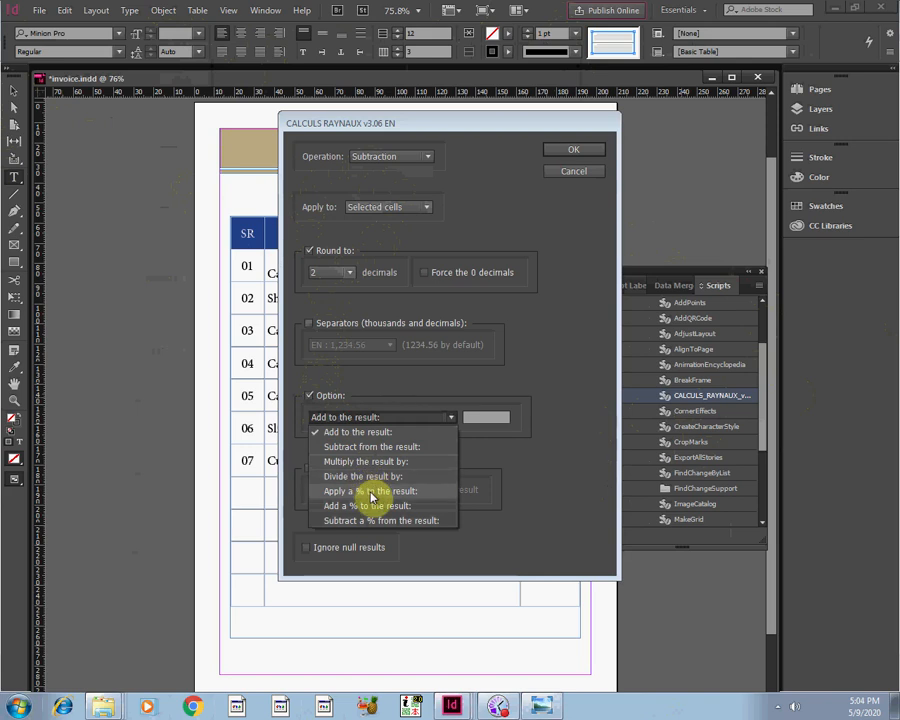
left_click(390, 490)
left_click(573, 151)
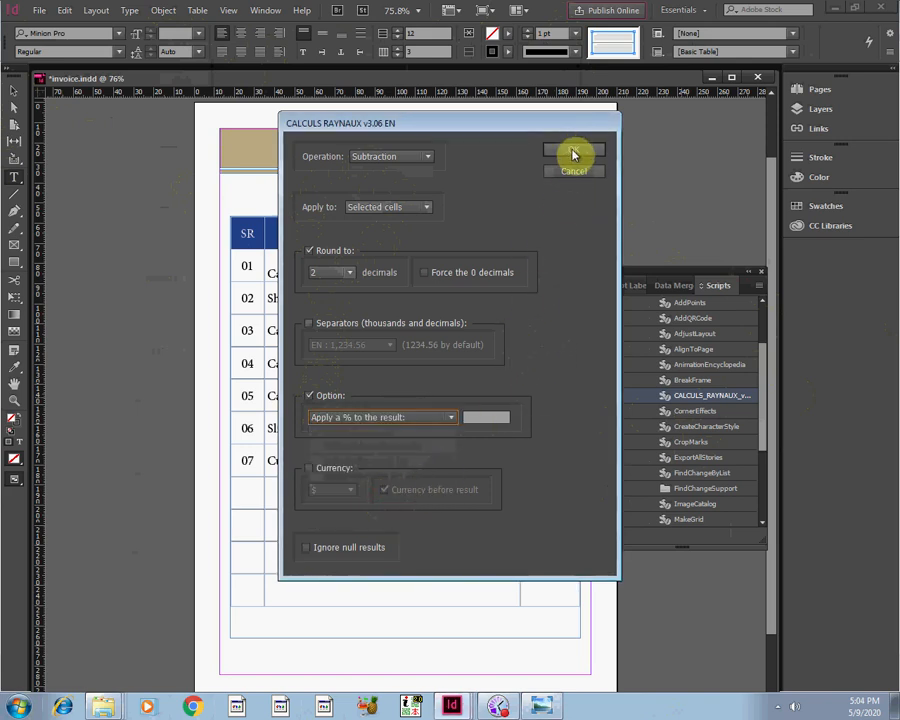
left_click(310, 396)
left_click(573, 150)
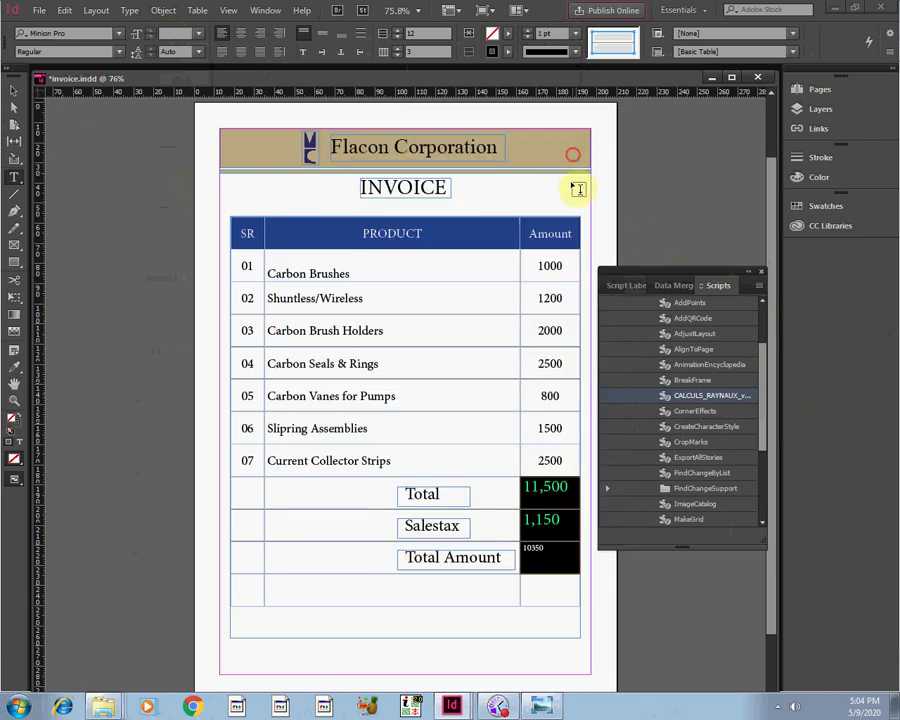
Set the calculated figure in the Total Amount row to 24 pt.
left_click(528, 610)
left_click_drag(546, 552, 521, 553)
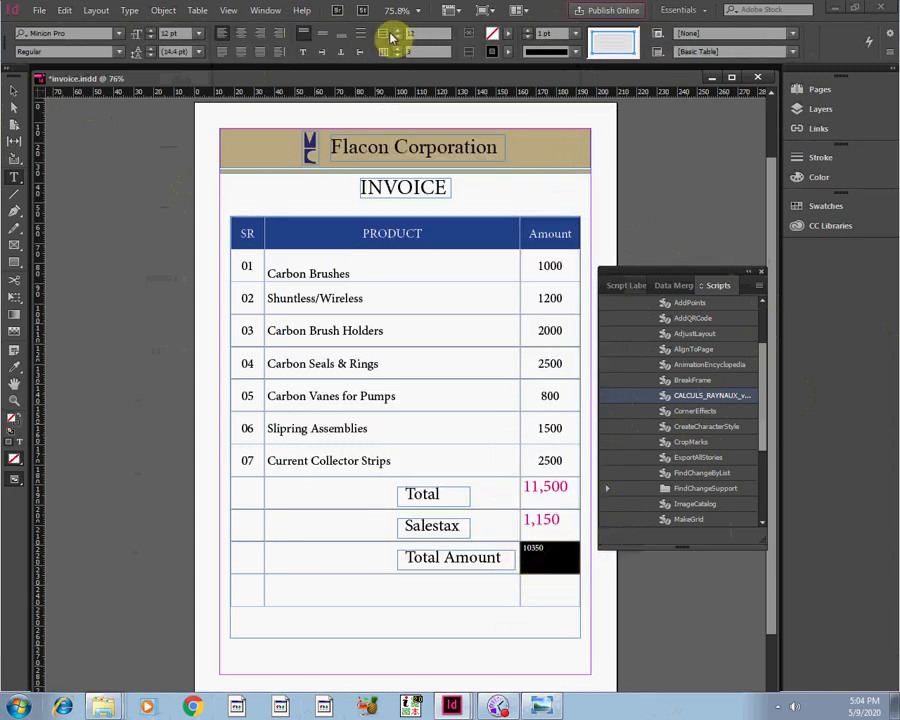
left_click(206, 35)
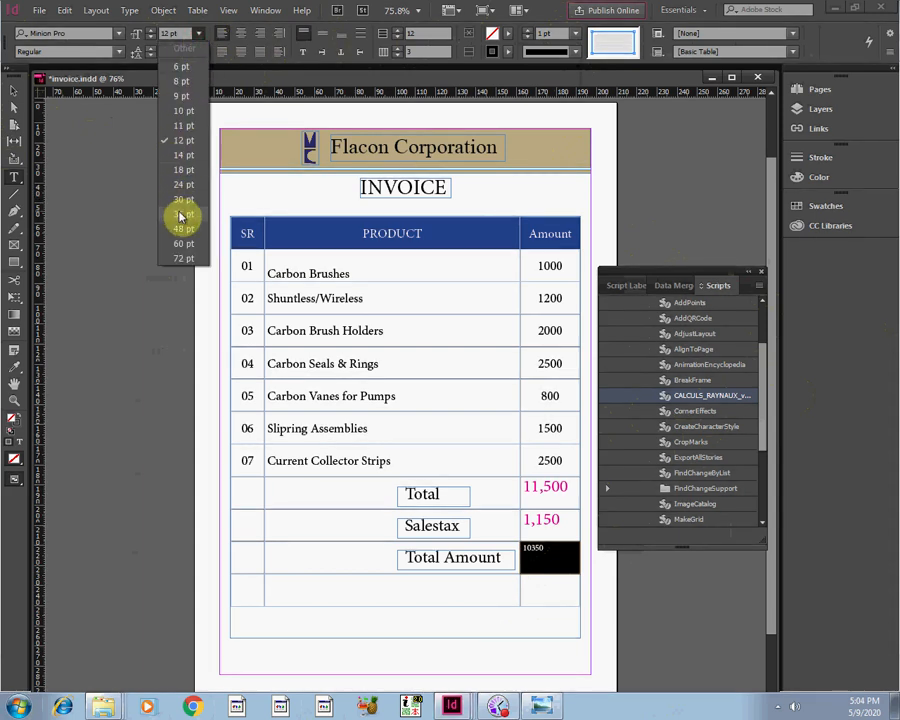
left_click(181, 213)
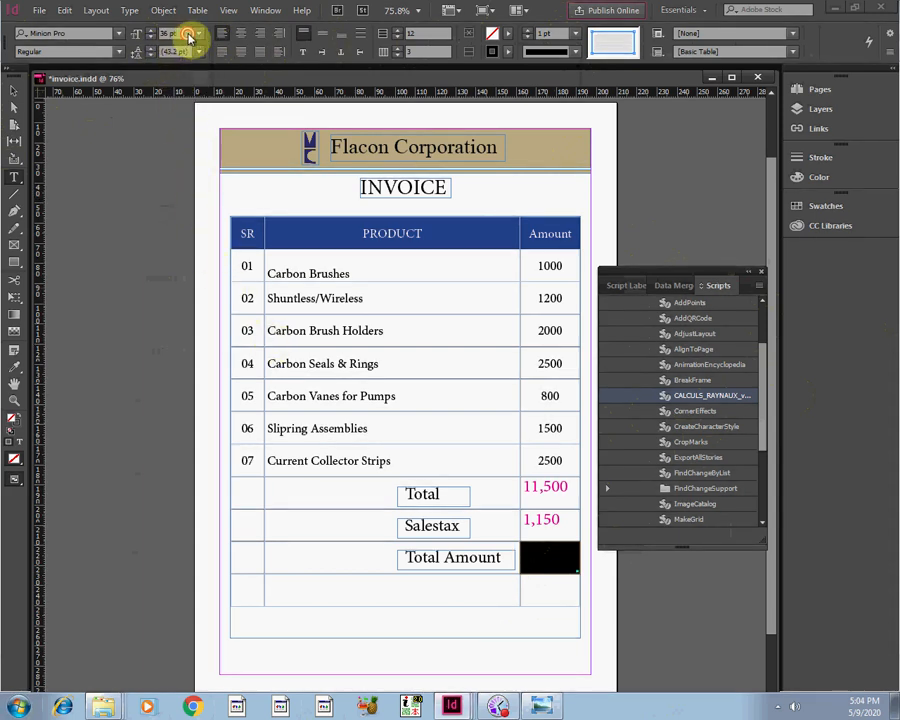
left_click(197, 38)
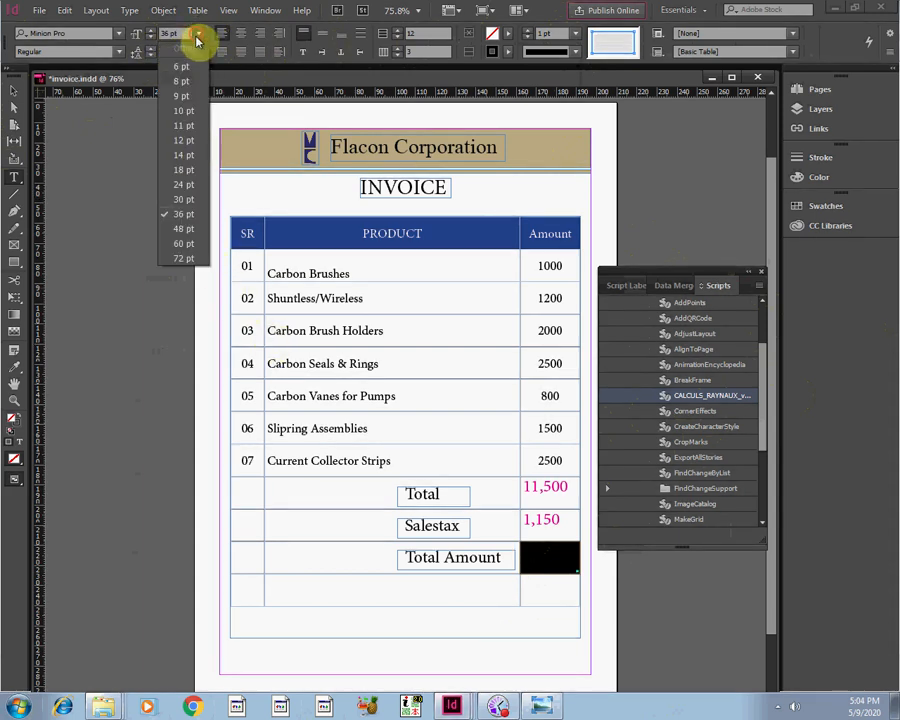
left_click(186, 183)
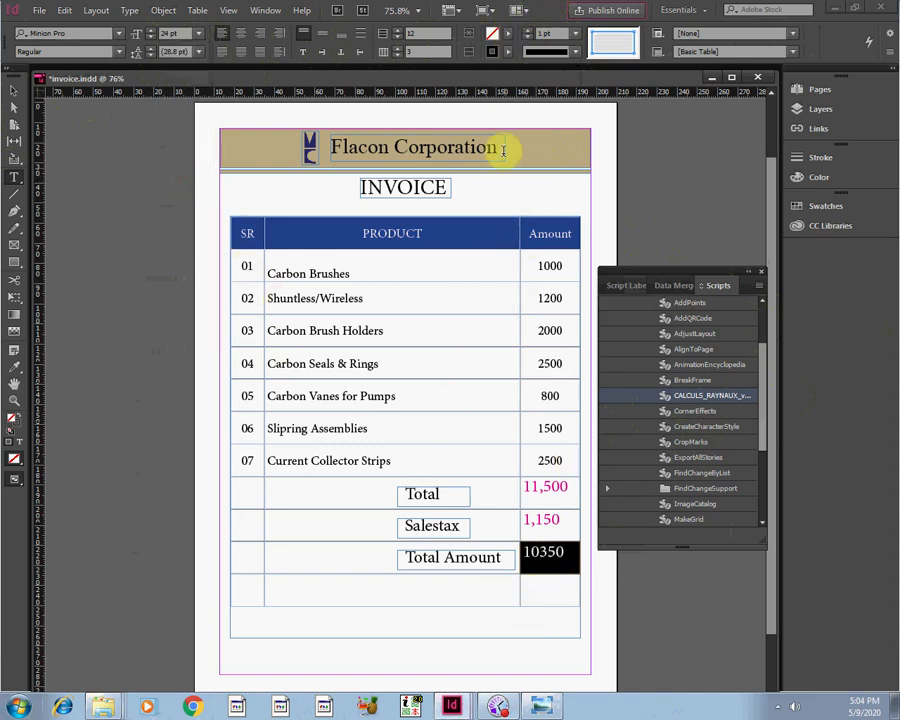
Fill the cell holding the Total Amount figure with the green C=75 M=5 Y=100 K=0 swatch and close the scripts list.
left_click(509, 34)
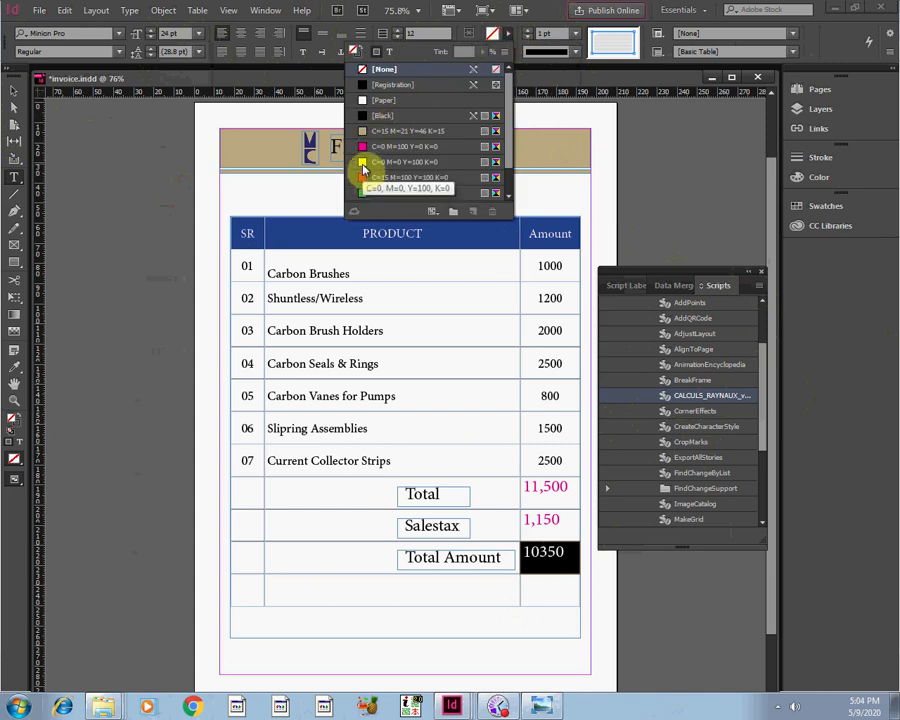
left_click(362, 192)
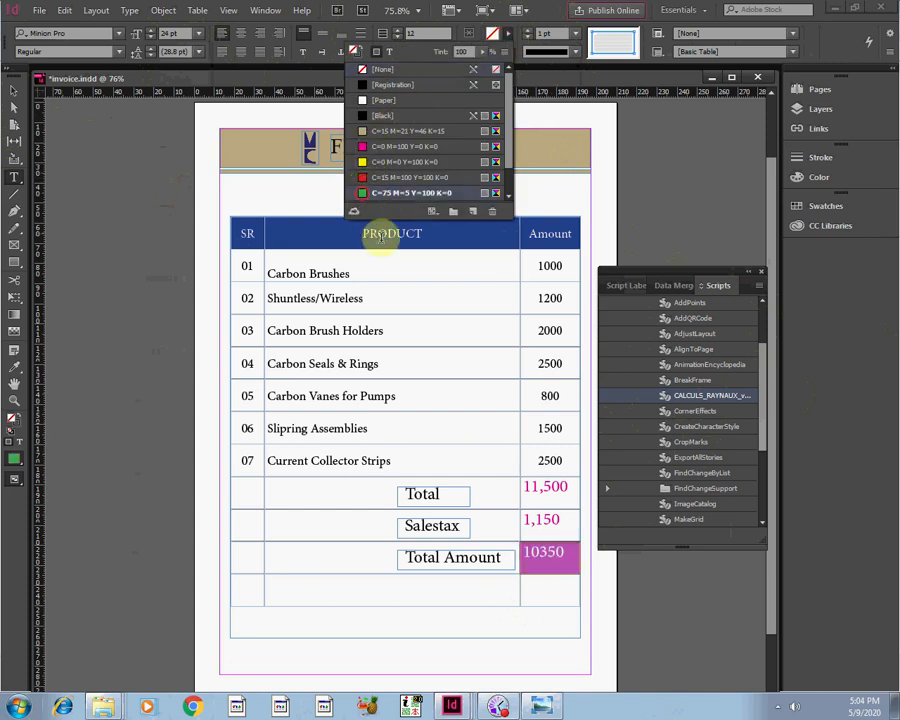
left_click(531, 594)
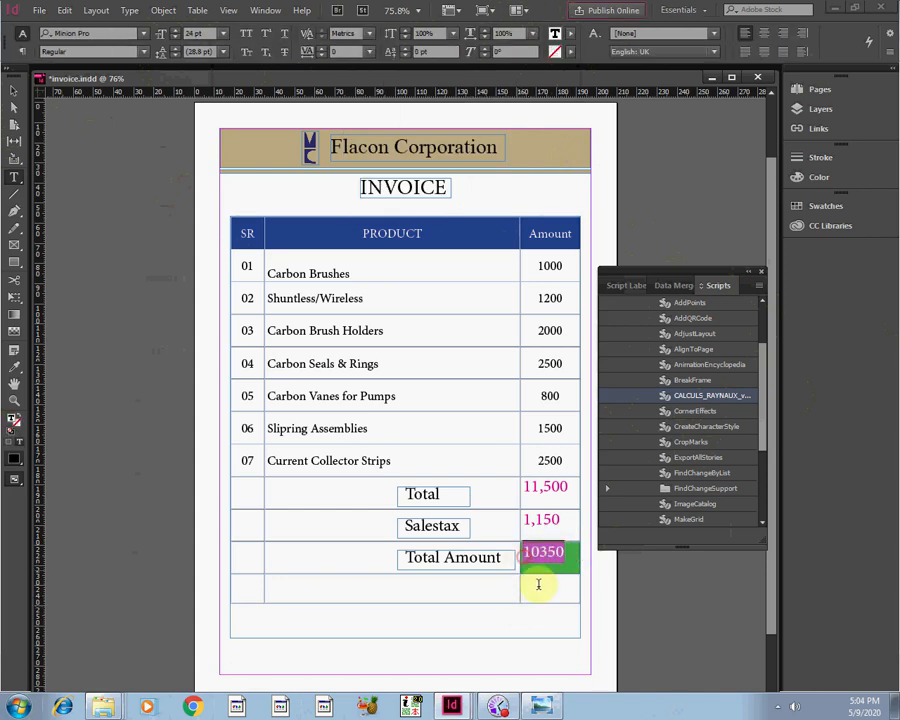
left_click(547, 594)
left_click(545, 576)
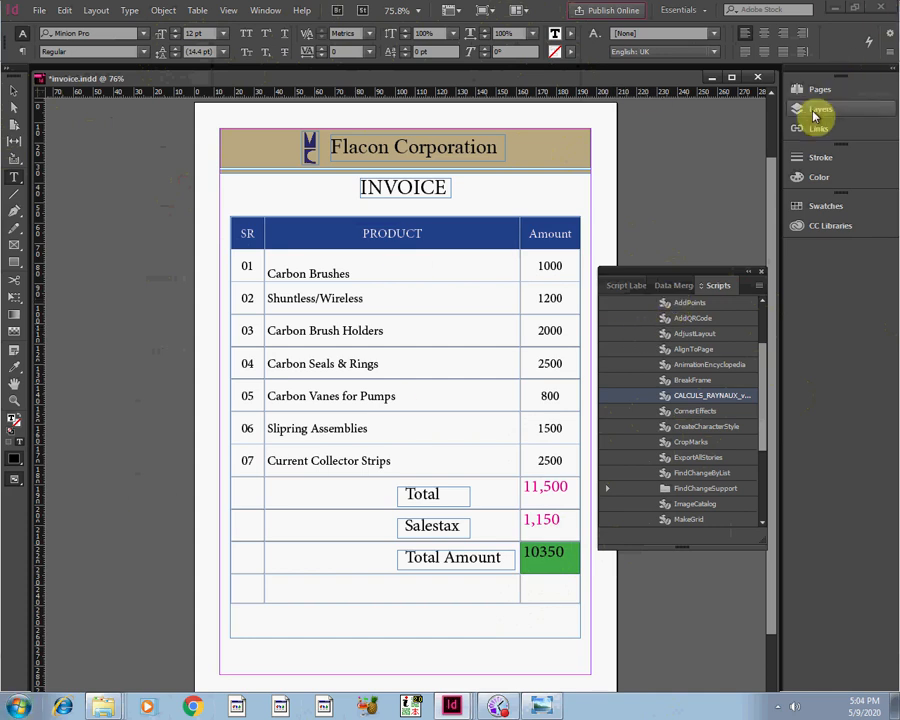
left_click(761, 271)
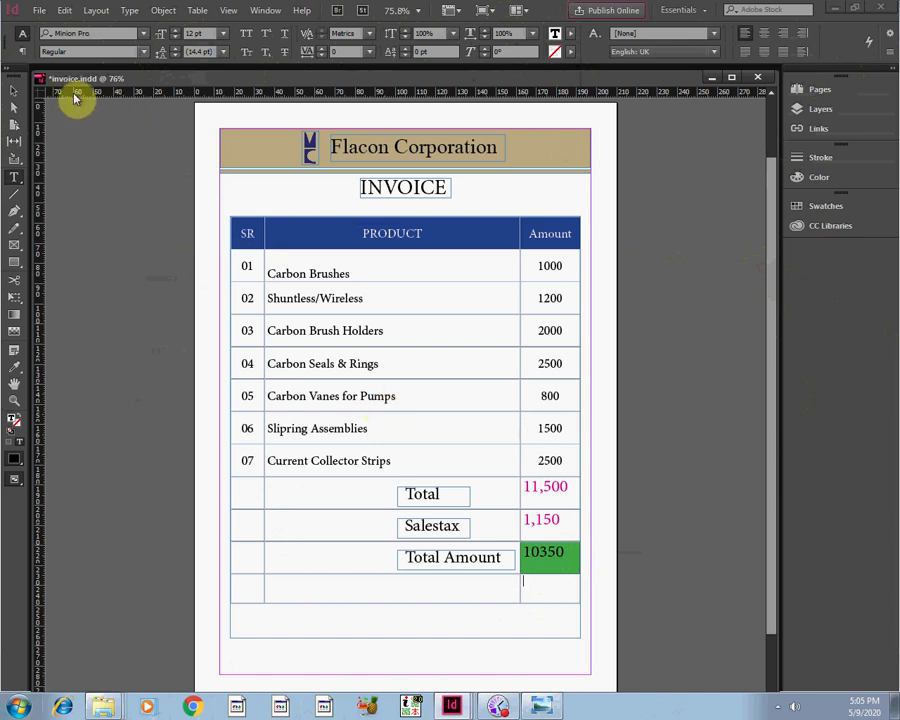
Move the INVOICE heading slightly down and to the right, so it sits between the header band and the table.
left_click(14, 90)
left_click(443, 193)
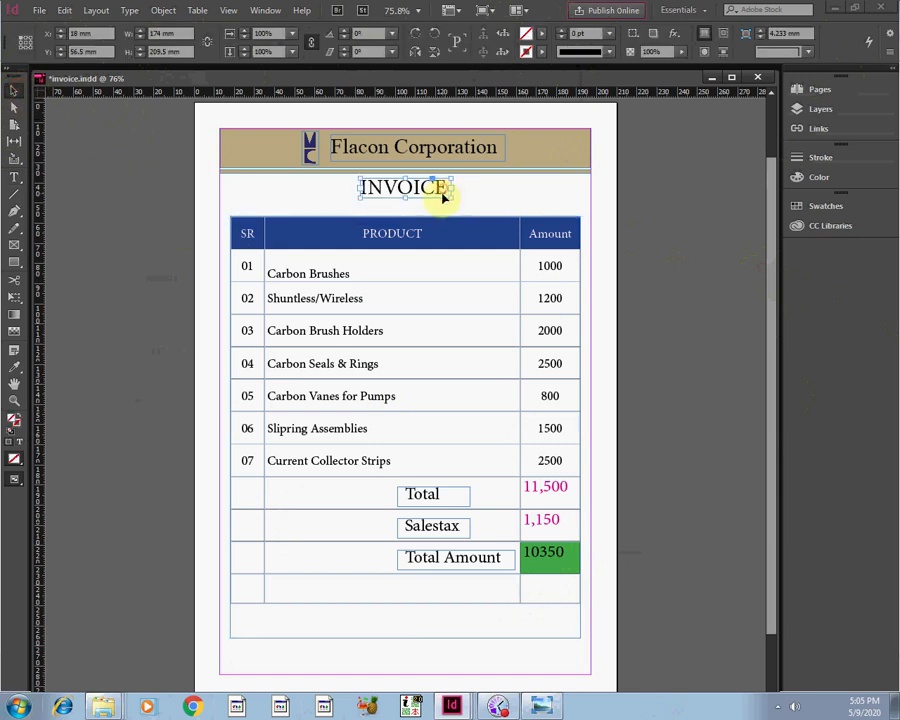
left_click_drag(418, 195, 419, 205)
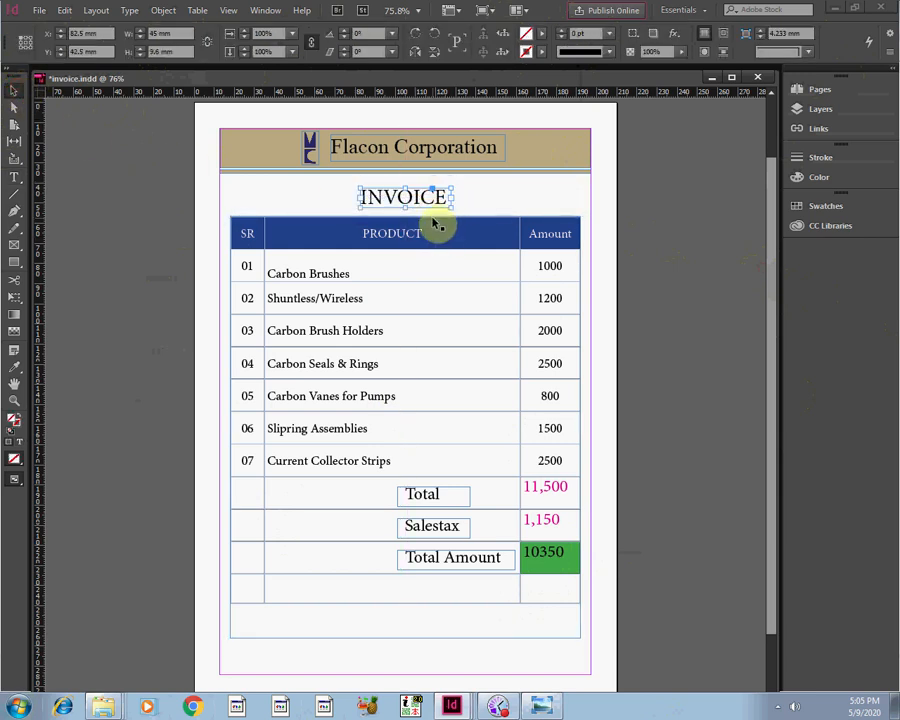
left_click(440, 333)
left_click(407, 197)
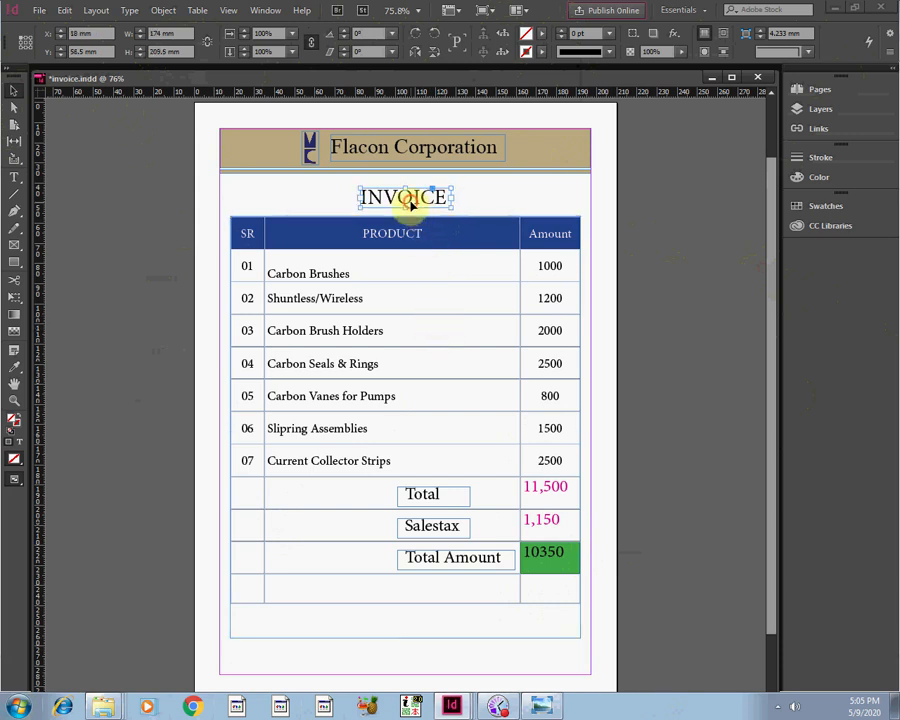
left_click_drag(410, 202, 415, 198)
left_click(652, 356)
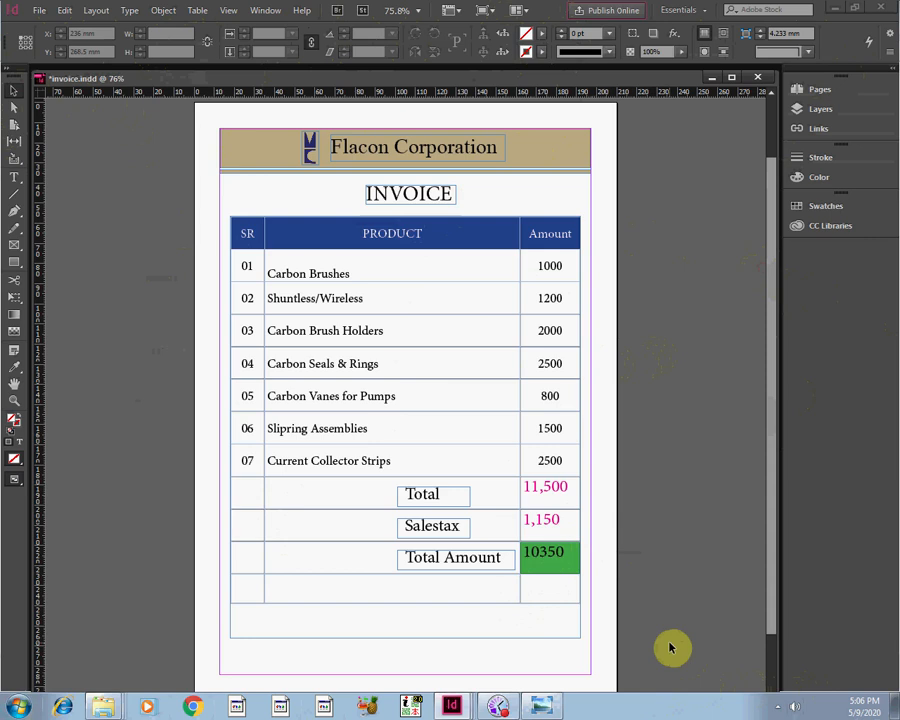
mouse_move(112, 708)
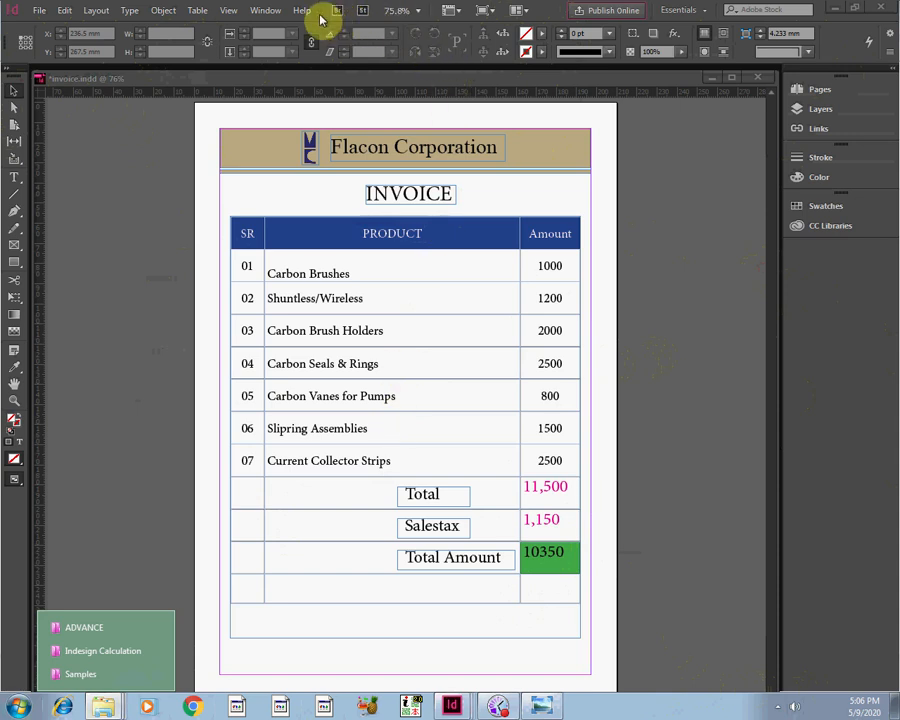
left_click(276, 10)
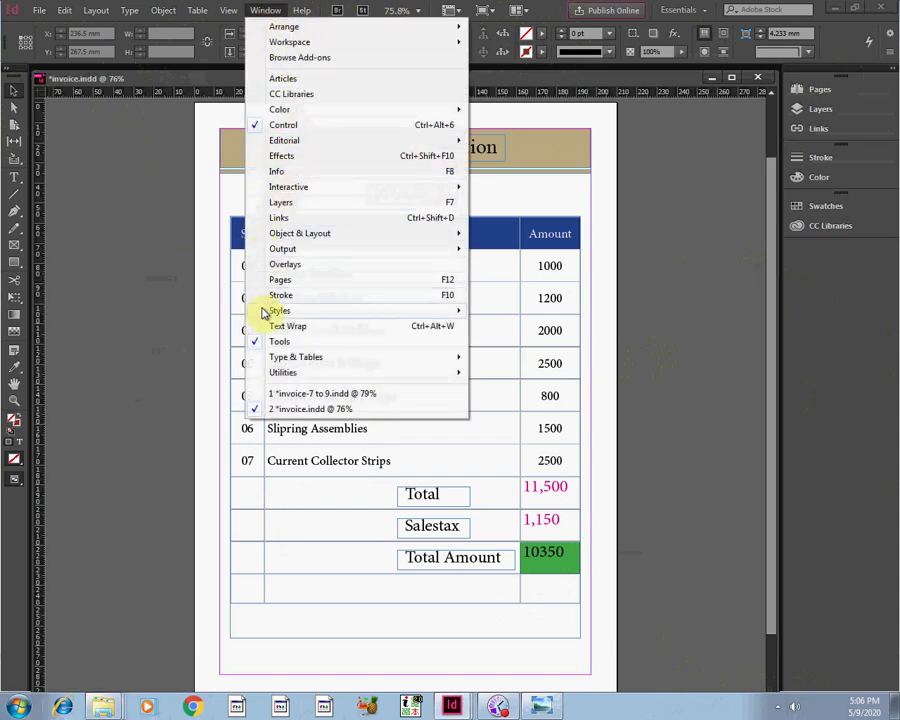
mouse_move(287, 372)
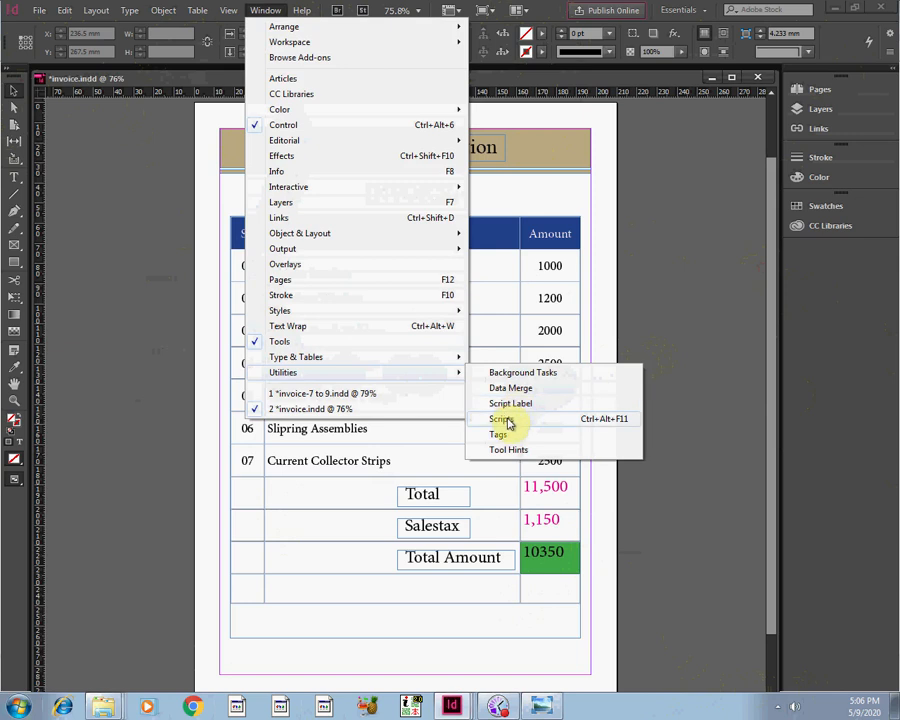
Shorten the invoice table's text frame so its lower edge meets the table's last row, and deselect it.
left_click(368, 528)
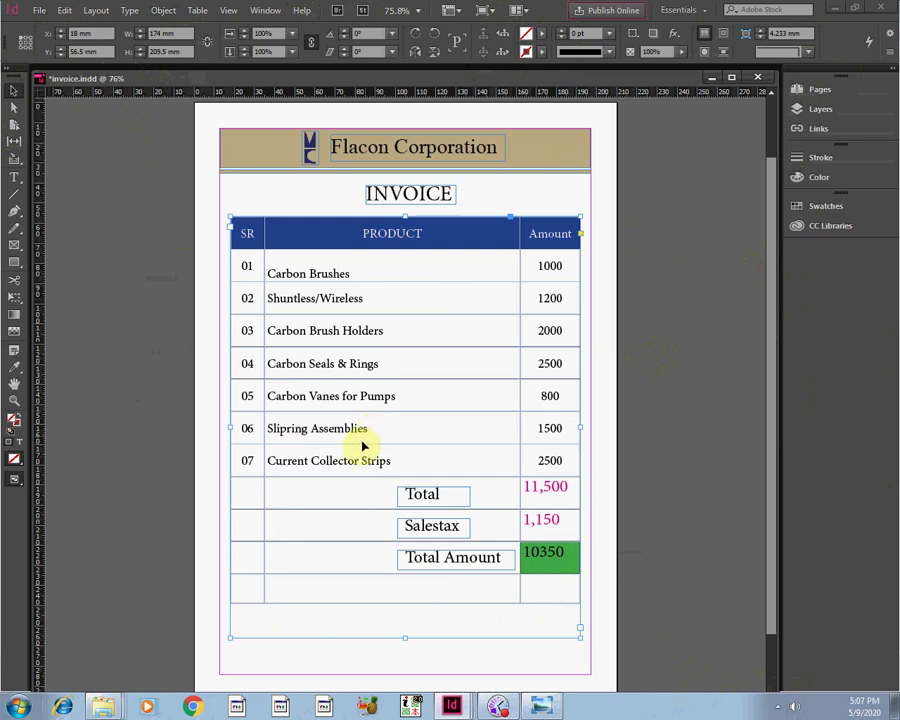
left_click_drag(404, 637, 404, 603)
left_click(404, 628)
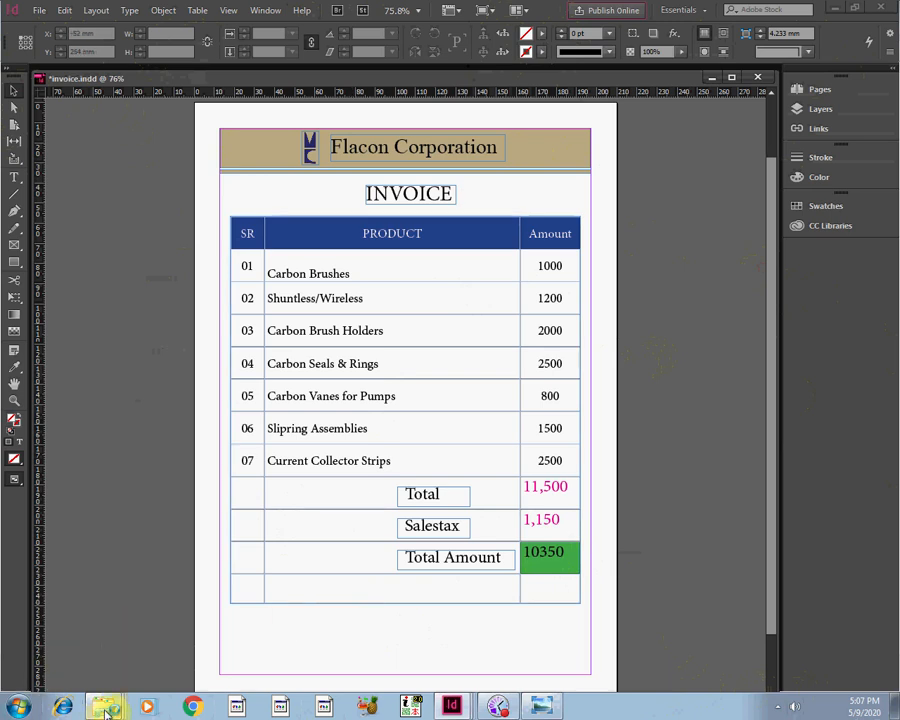
mouse_move(105, 712)
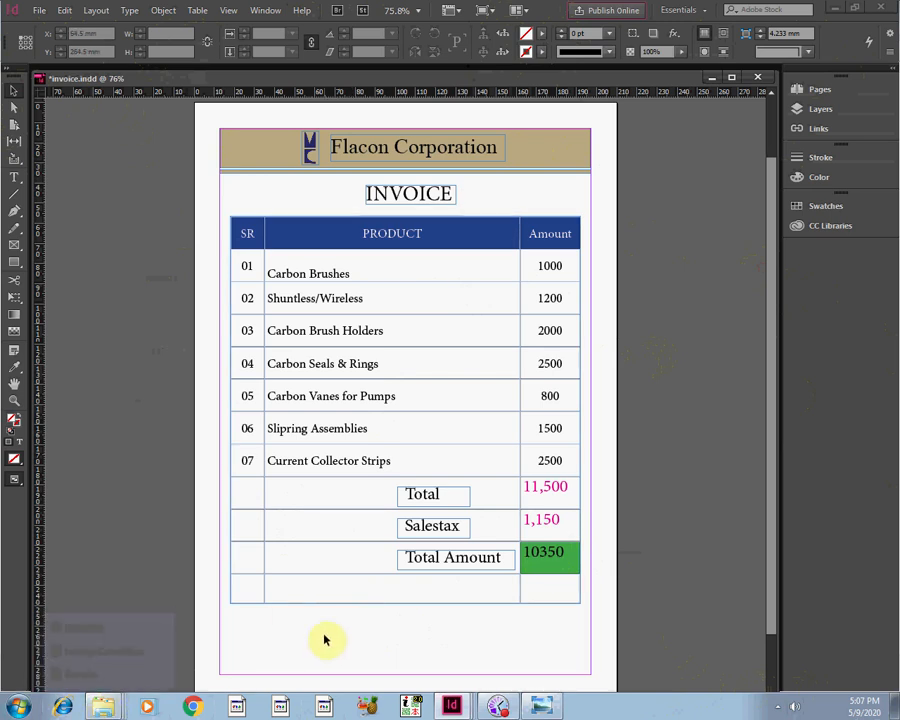